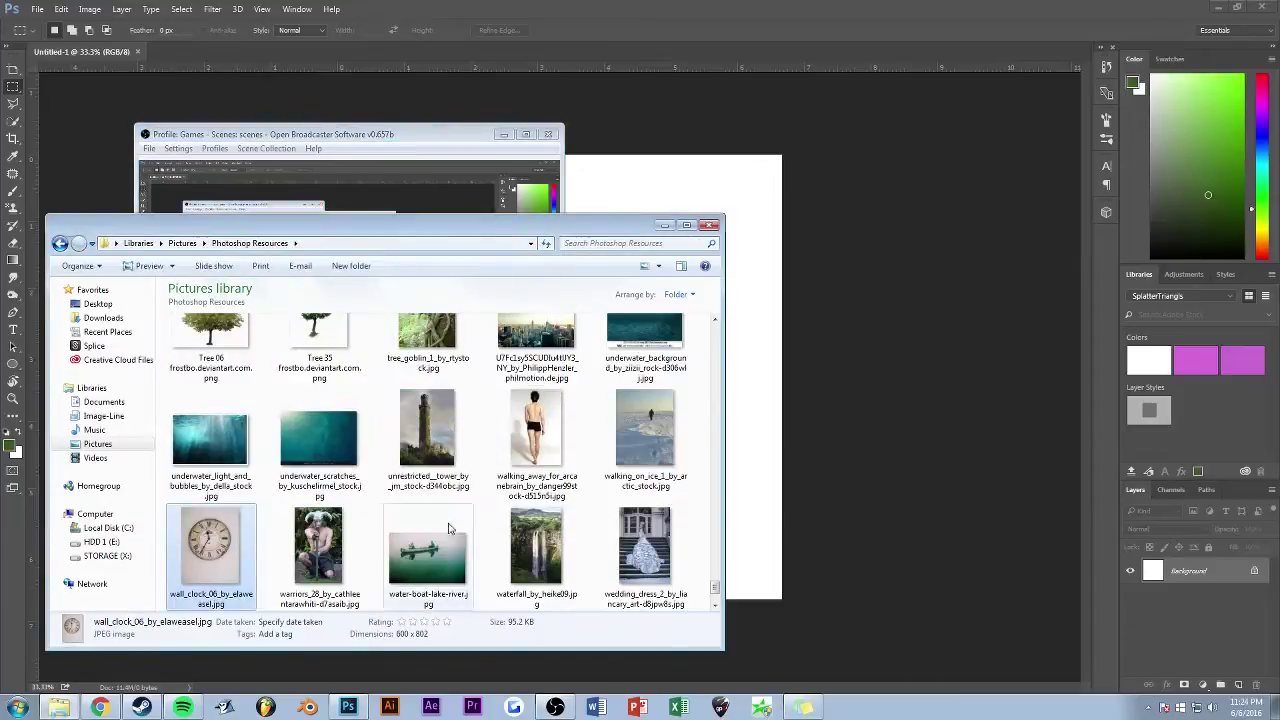
# Step: Open the underwater scratches texture and crop off its bottom watermark strip
pyautogui.moveTo(320, 430); pyautogui.dragTo(228, 176)
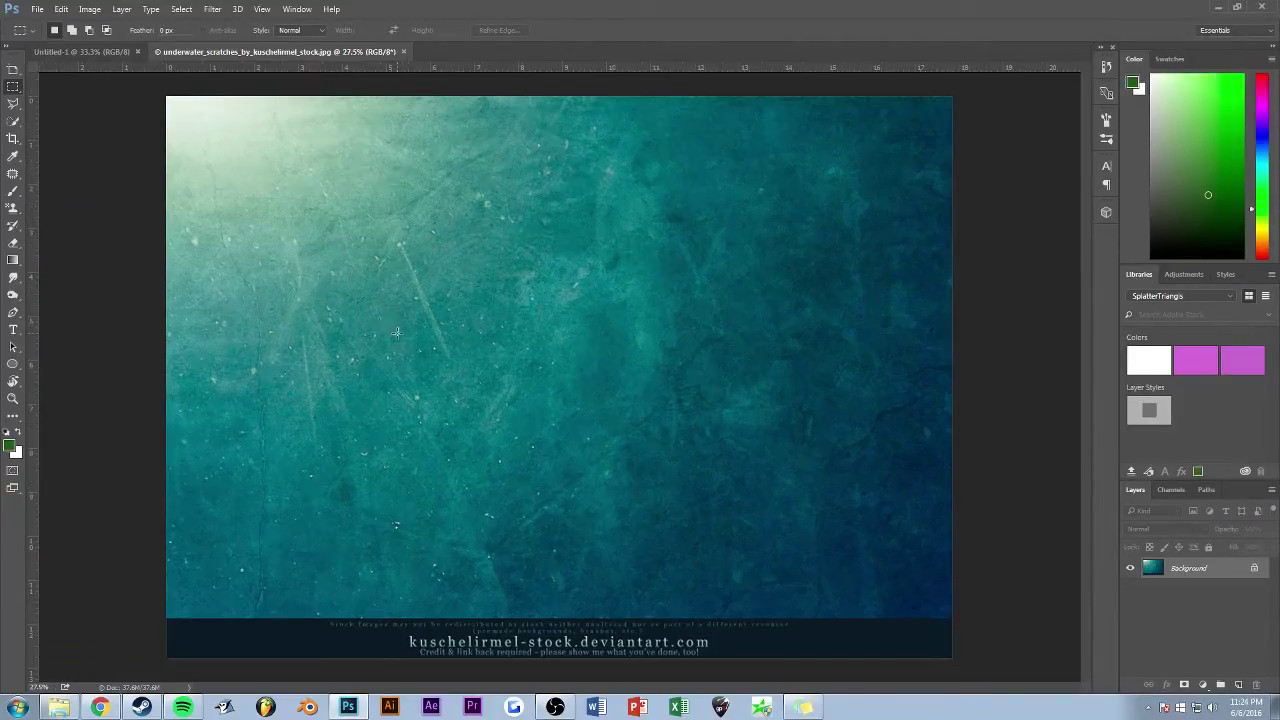
pyautogui.click(13, 138)
pyautogui.moveTo(559, 658); pyautogui.dragTo(557, 640)
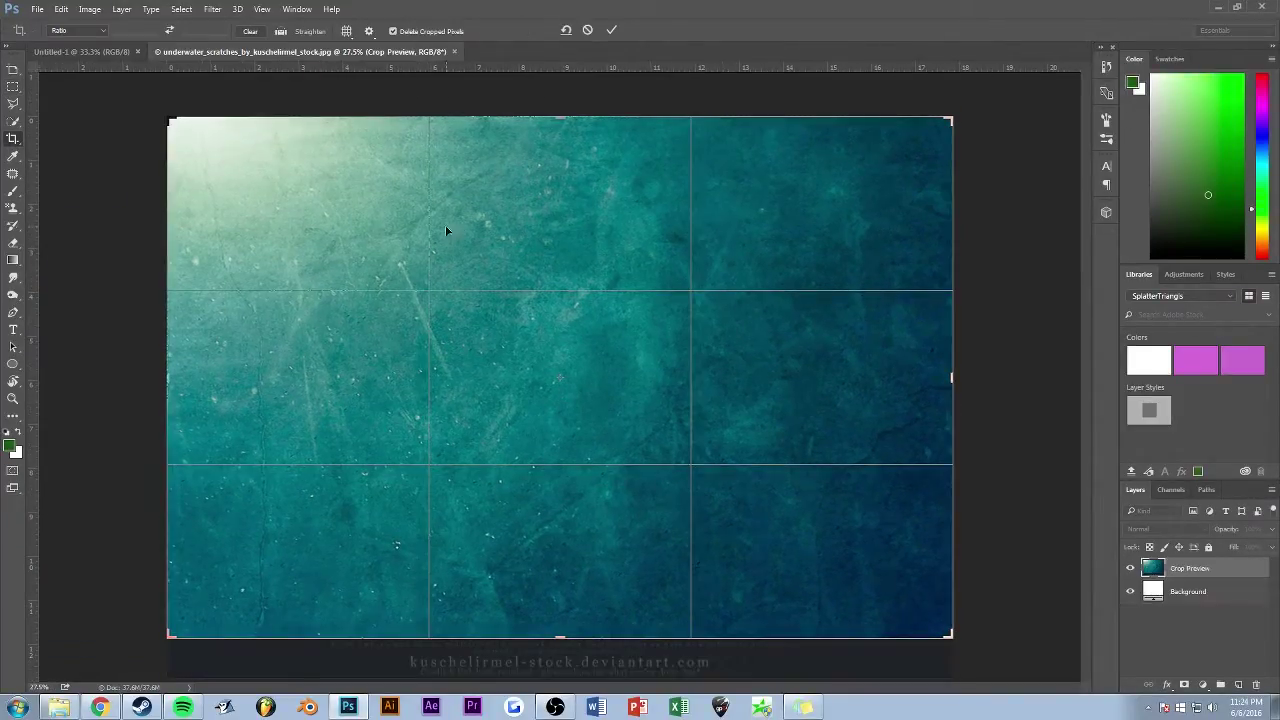
pyautogui.press('Return')
# Step: Move the cropped texture into Untitled-1 and scale it to cover the canvas
pyautogui.press('v')
pyautogui.moveTo(391, 329); pyautogui.dragTo(493, 311)
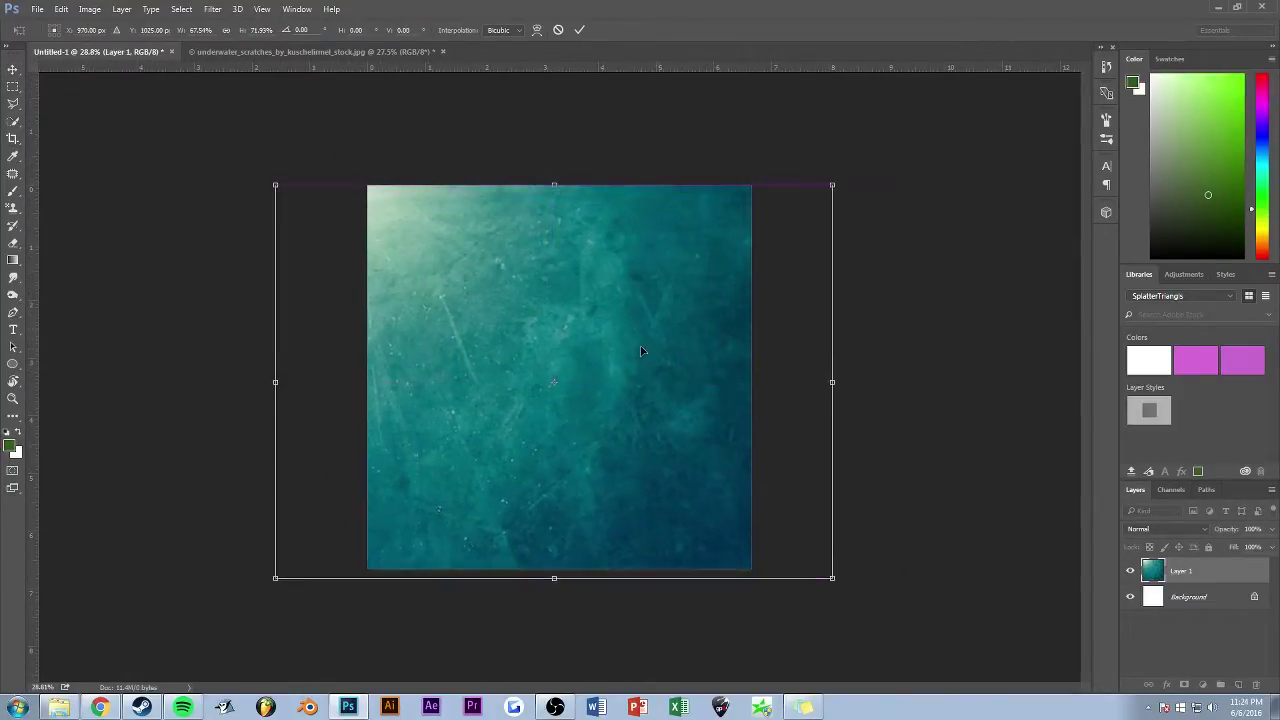
pyautogui.press('Return')
pyautogui.scroll(2, 556, 345)
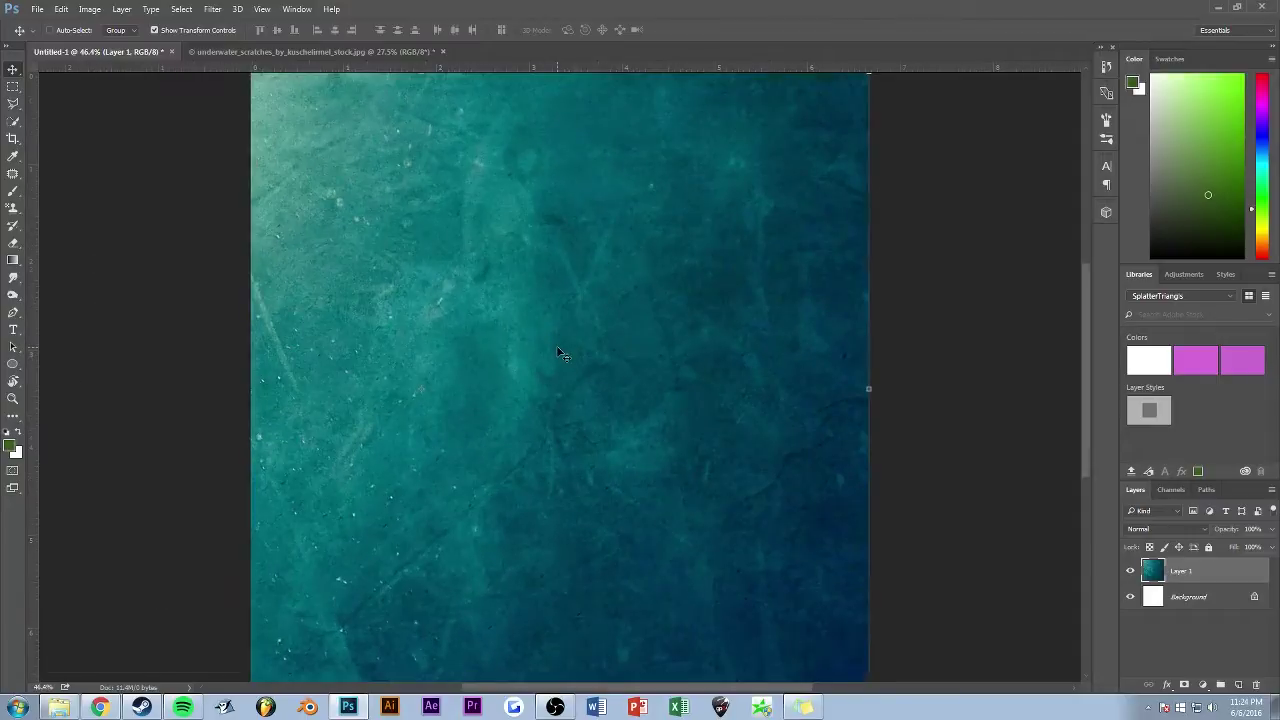
pyautogui.hotkey('alt', 'Tab')
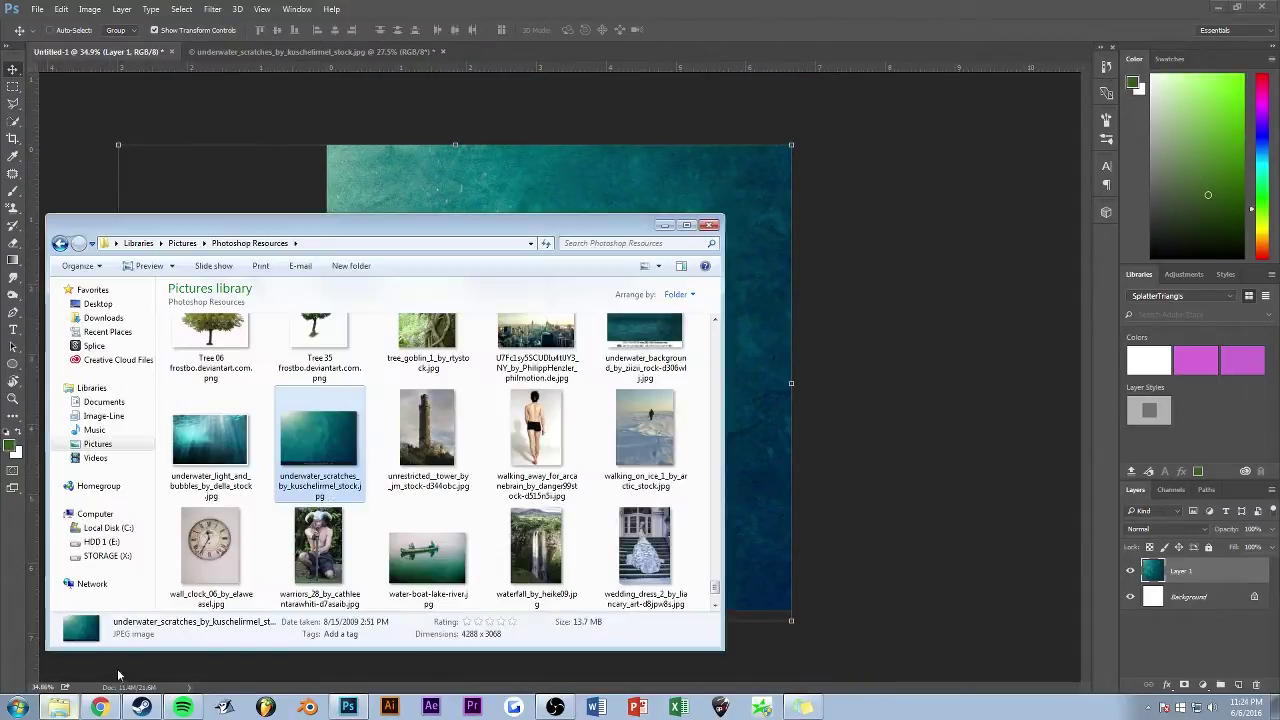
pyautogui.click(197, 96)
# Step: Add a Color Balance adjustment layer with midtones shifted to Cyan/Red -27
pyautogui.click(1202, 684)
pyautogui.click(1172, 533)
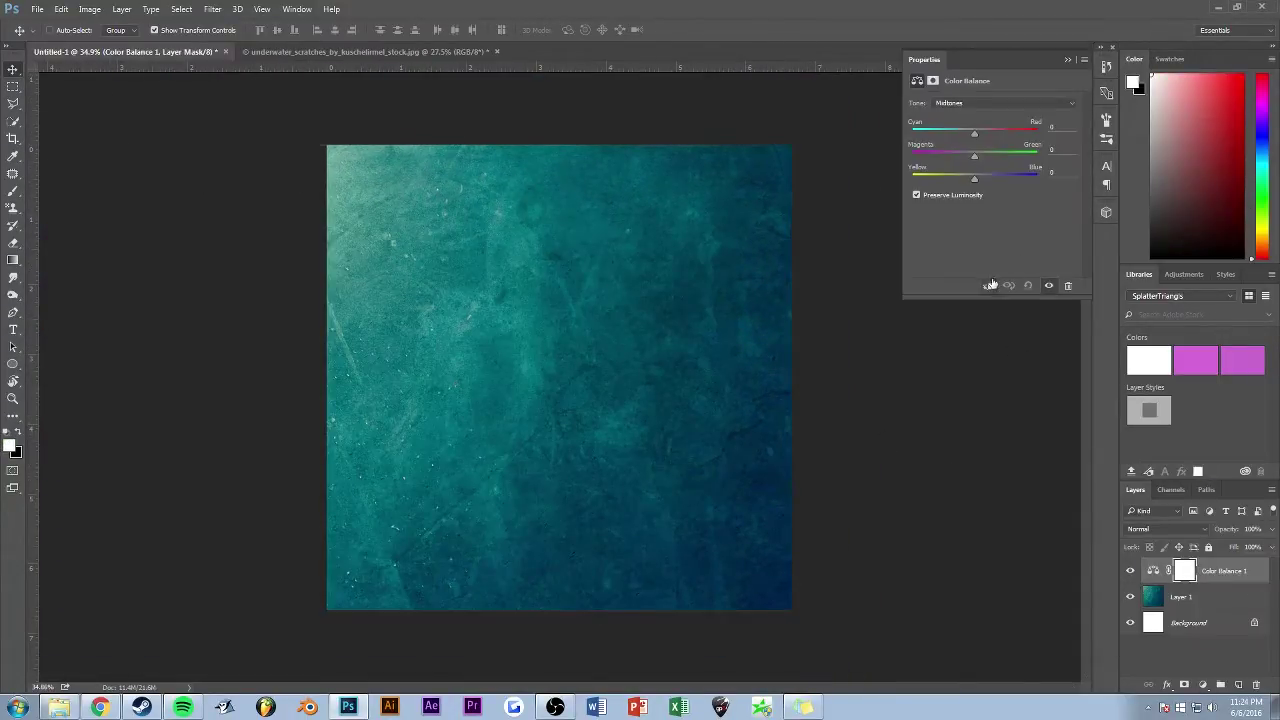
pyautogui.moveTo(975, 134)
pyautogui.mouseDown()
pyautogui.moveTo(959, 138)
pyautogui.moveTo(978, 180)
pyautogui.mouseUp()
pyautogui.click(1067, 61)
# Step: Add a Curves adjustment layer with the curve pulled down to darken the texture
pyautogui.click(1202, 684)
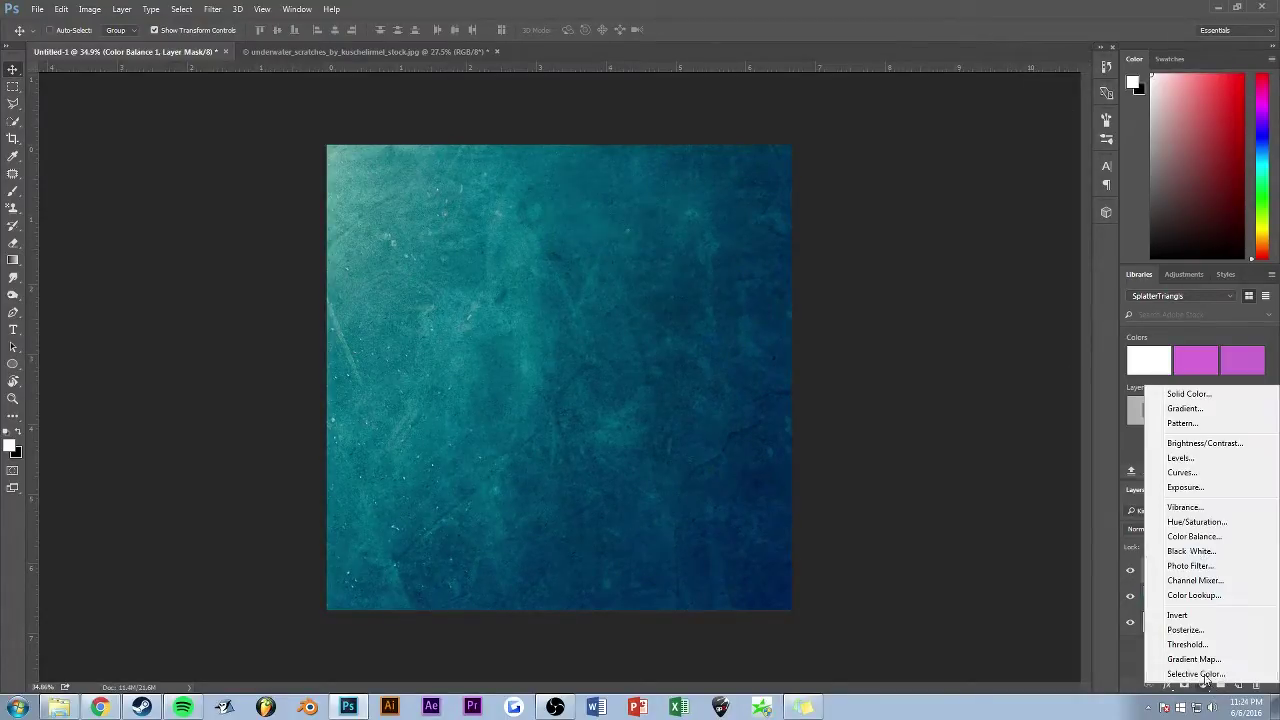
pyautogui.click(1162, 474)
pyautogui.moveTo(992, 212); pyautogui.dragTo(980, 233)
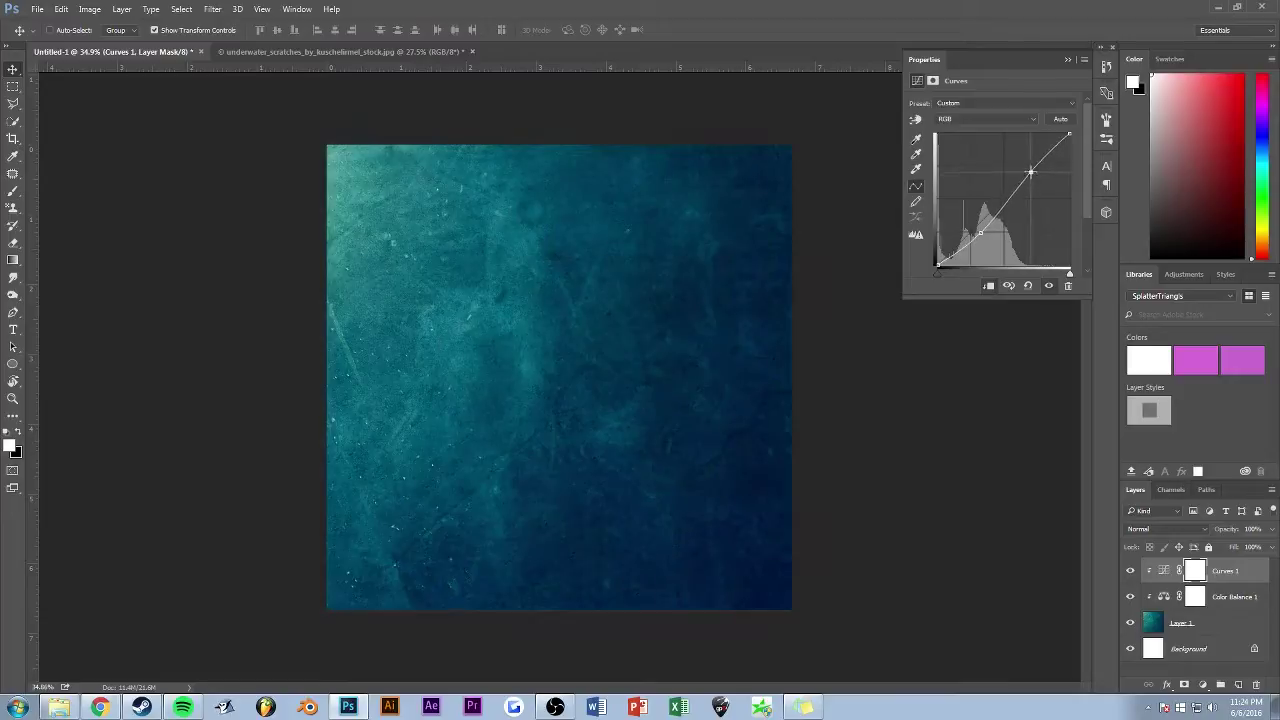
pyautogui.moveTo(1034, 168); pyautogui.dragTo(1036, 171)
pyautogui.click(1067, 60)
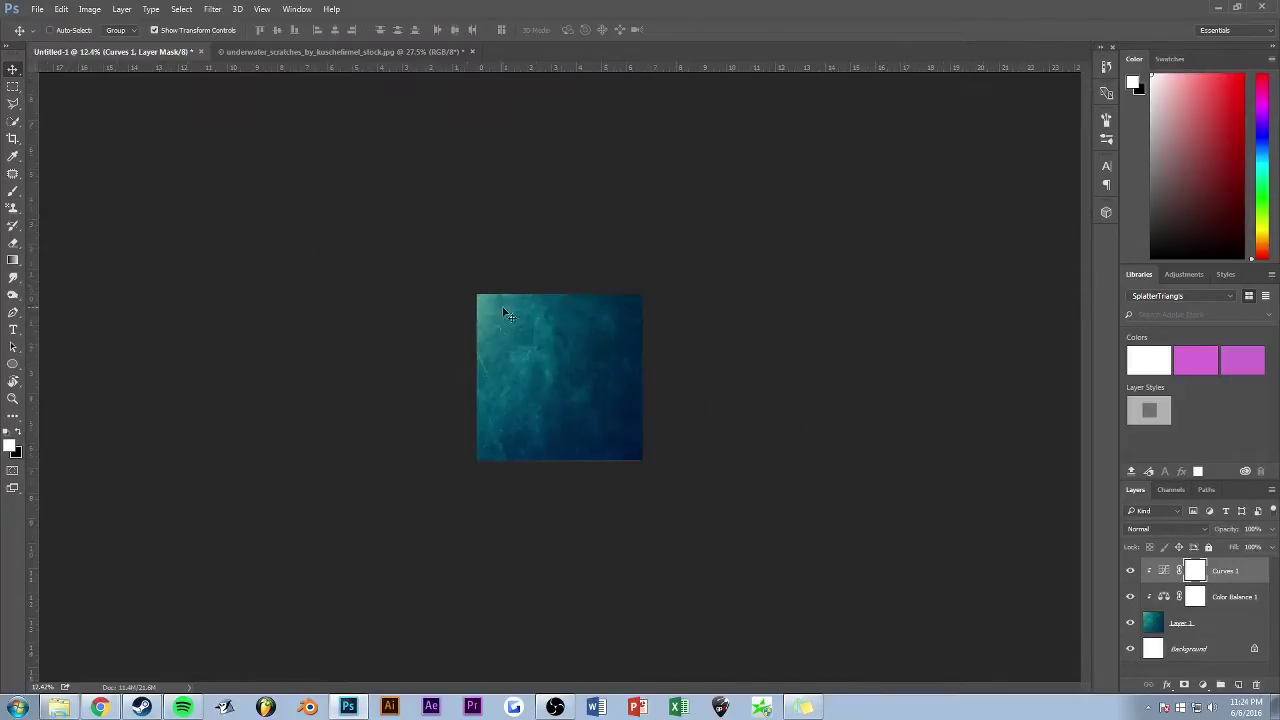
pyautogui.scroll(-3, 503, 309)
pyautogui.scroll(3, 477, 329)
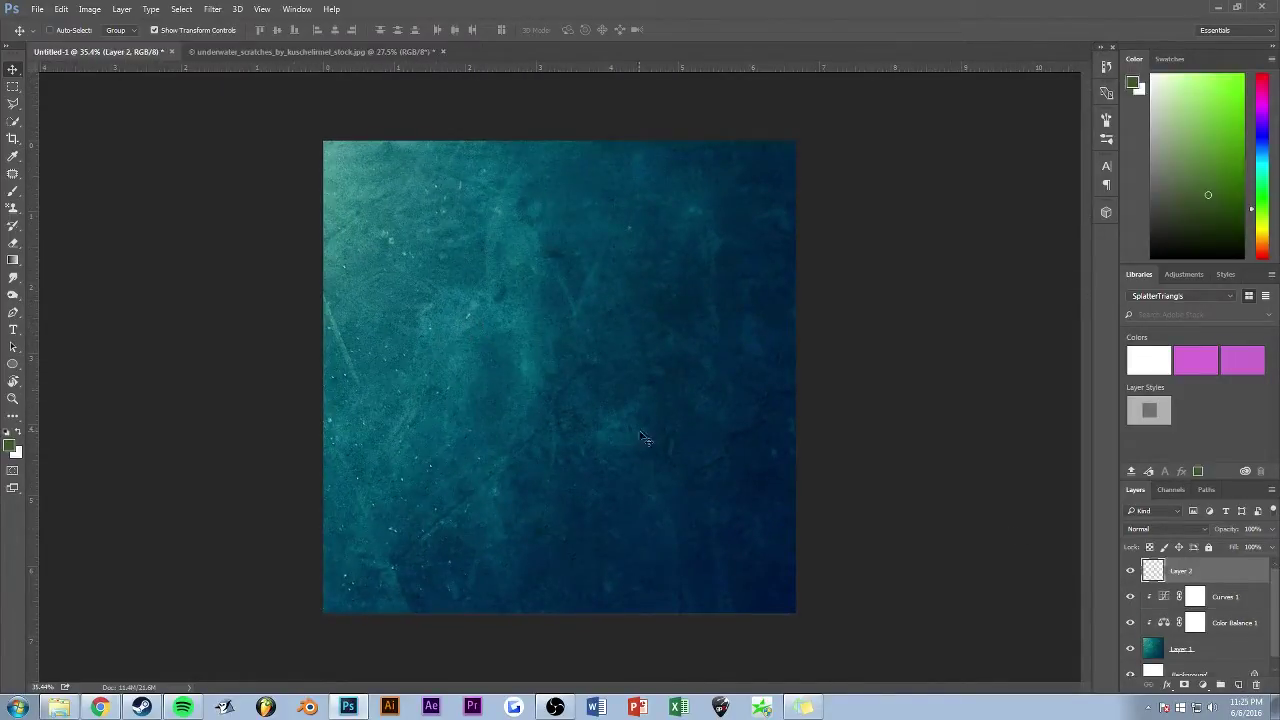
# Step: Type an XII numeral and move it to the top centre of the canvas
pyautogui.press('t')
pyautogui.click(481, 258)
pyautogui.write('XII')
pyautogui.hotkey('ctrl', 'a')
pyautogui.click(1106, 165)
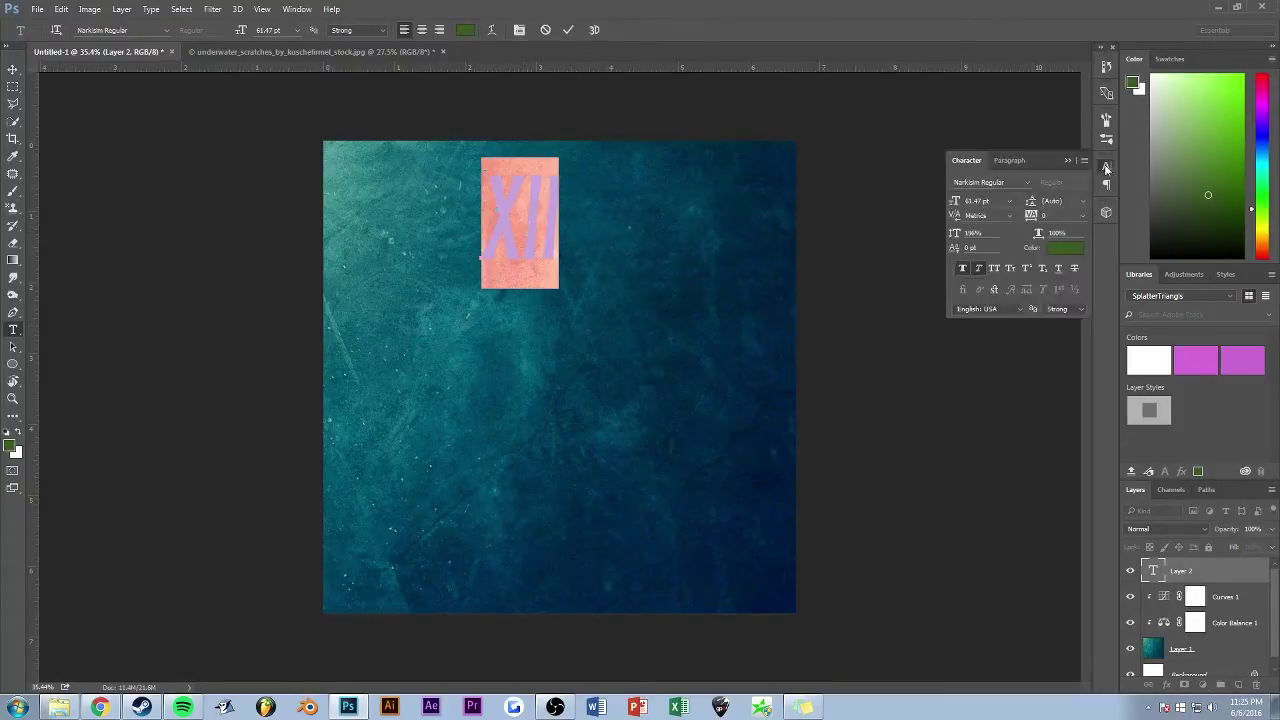
pyautogui.click(1106, 165)
pyautogui.click(13, 69)
pyautogui.moveTo(524, 204); pyautogui.dragTo(566, 168)
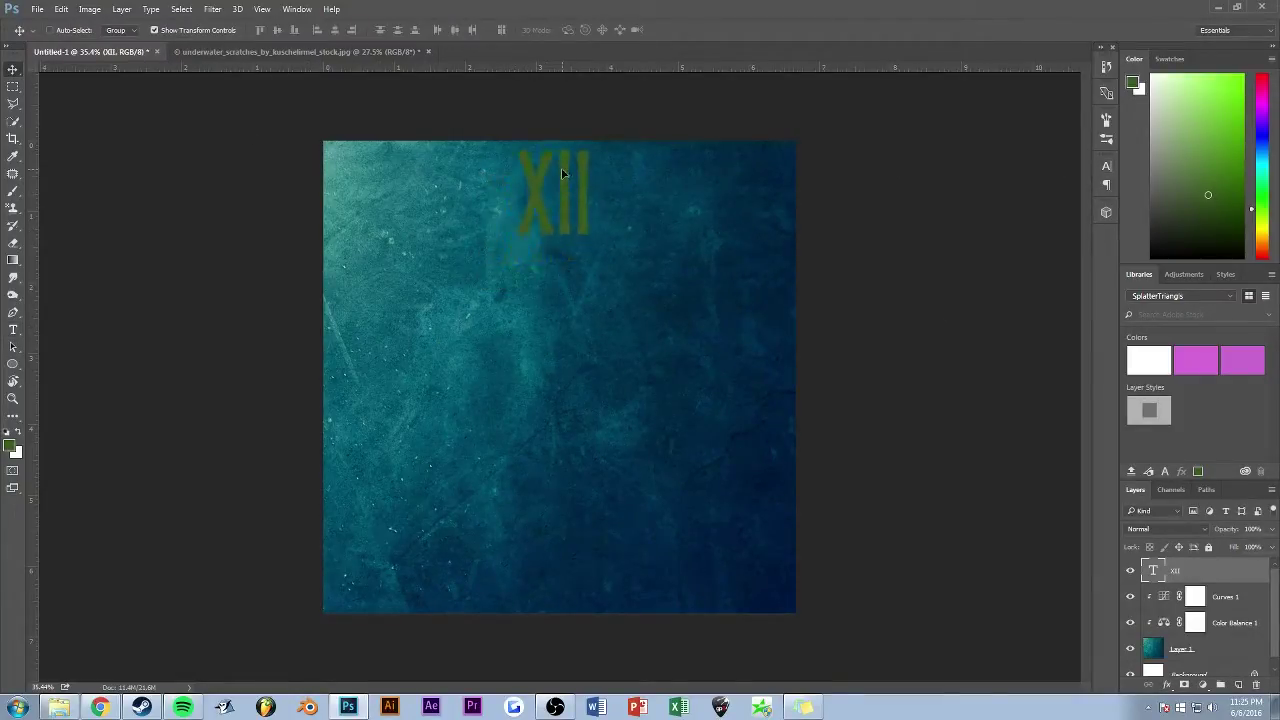
# Step: Change the XII text colour to near-black
pyautogui.doubleClick(560, 180)
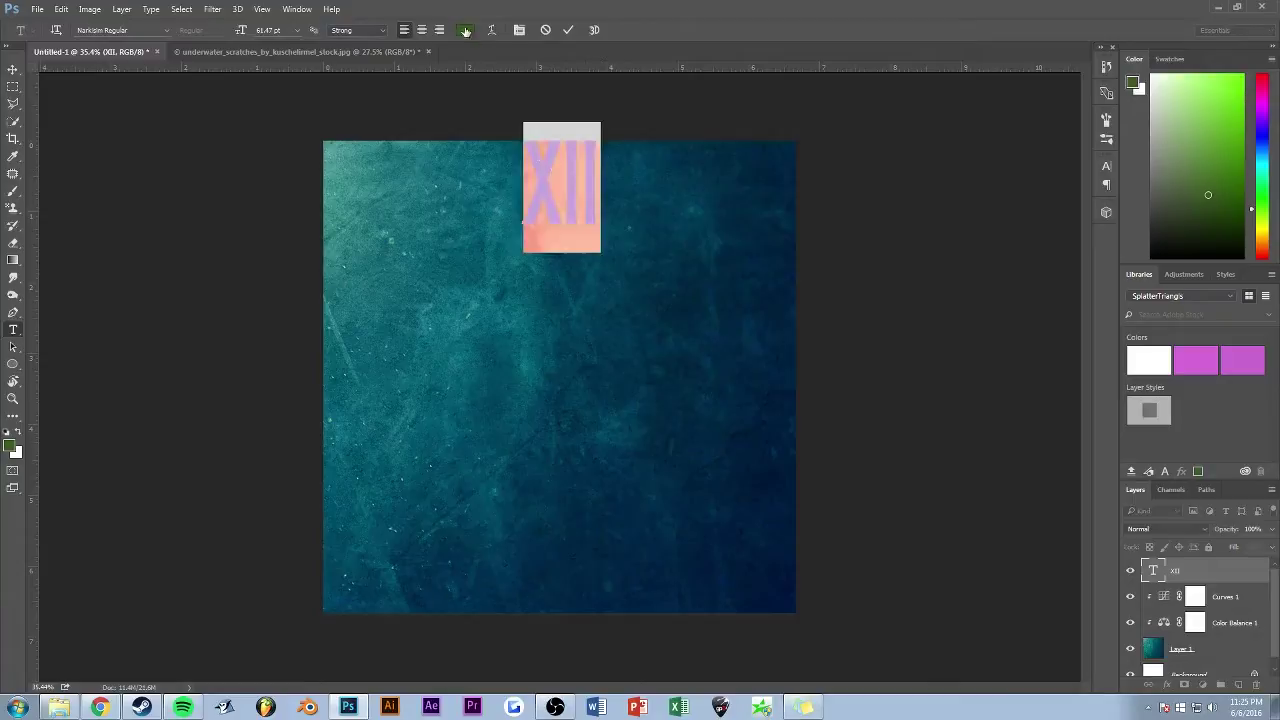
pyautogui.click(465, 29)
pyautogui.click(1065, 173)
pyautogui.click(465, 29)
pyautogui.moveTo(648, 216)
pyautogui.mouseDown()
pyautogui.moveTo(686, 491)
pyautogui.moveTo(592, 559)
pyautogui.mouseUp()
pyautogui.moveTo(877, 283); pyautogui.dragTo(803, 332)
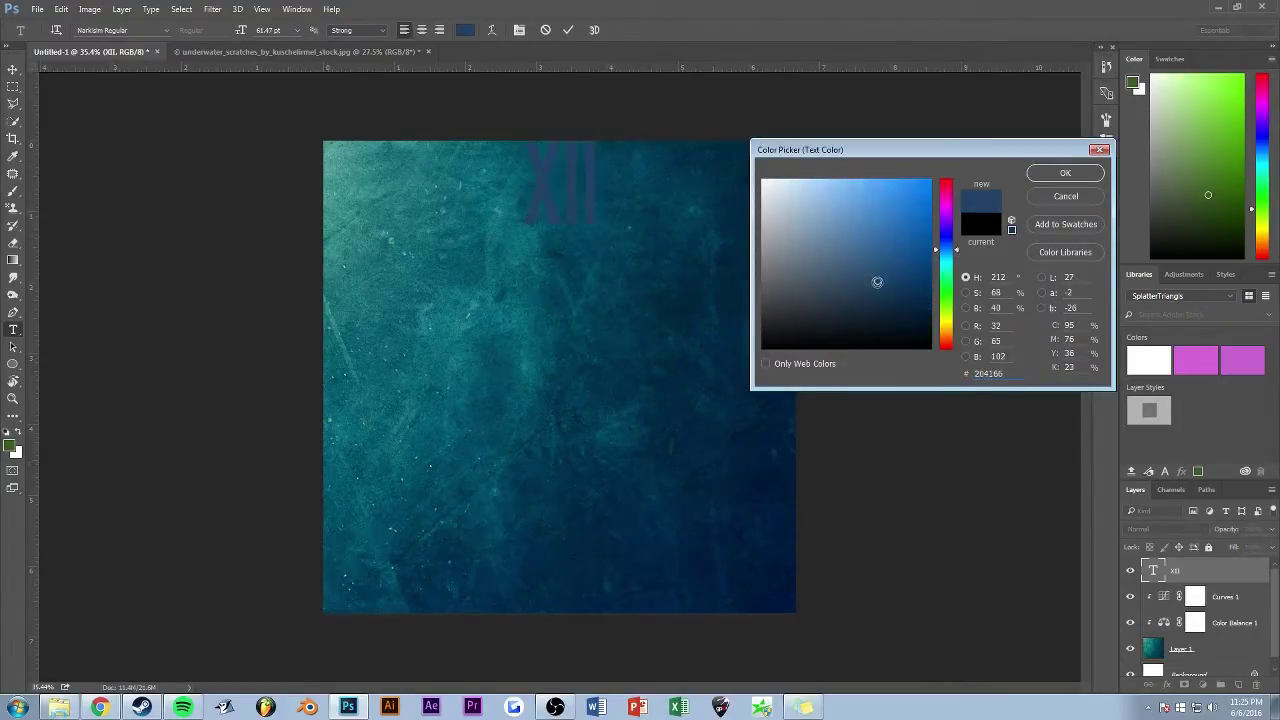
pyautogui.click(1065, 173)
pyautogui.scroll(-1, 460, 179)
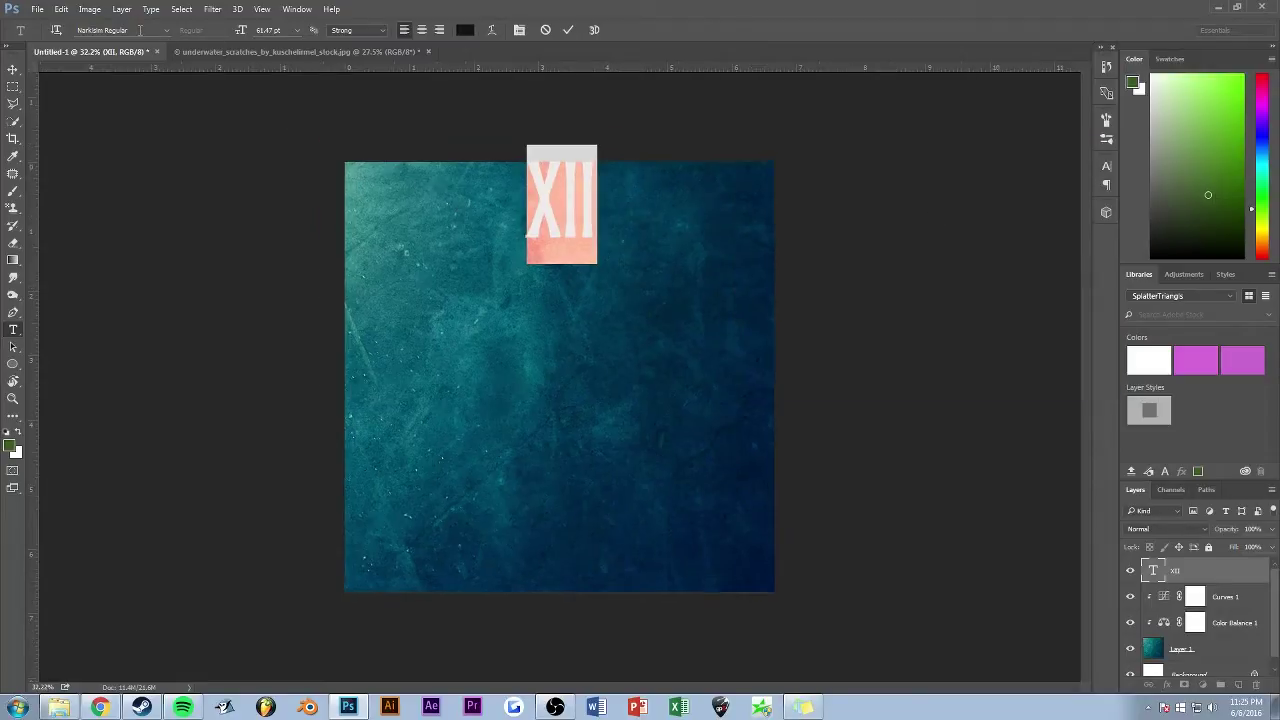
pyautogui.scroll(3, 460, 179)
pyautogui.hotkey('ctrl', 'Return')
# Step: Fade the XII layer to 92% opacity and nudge it slightly down from the top edge
pyautogui.press('v')
pyautogui.scroll(-1, 440, 200)
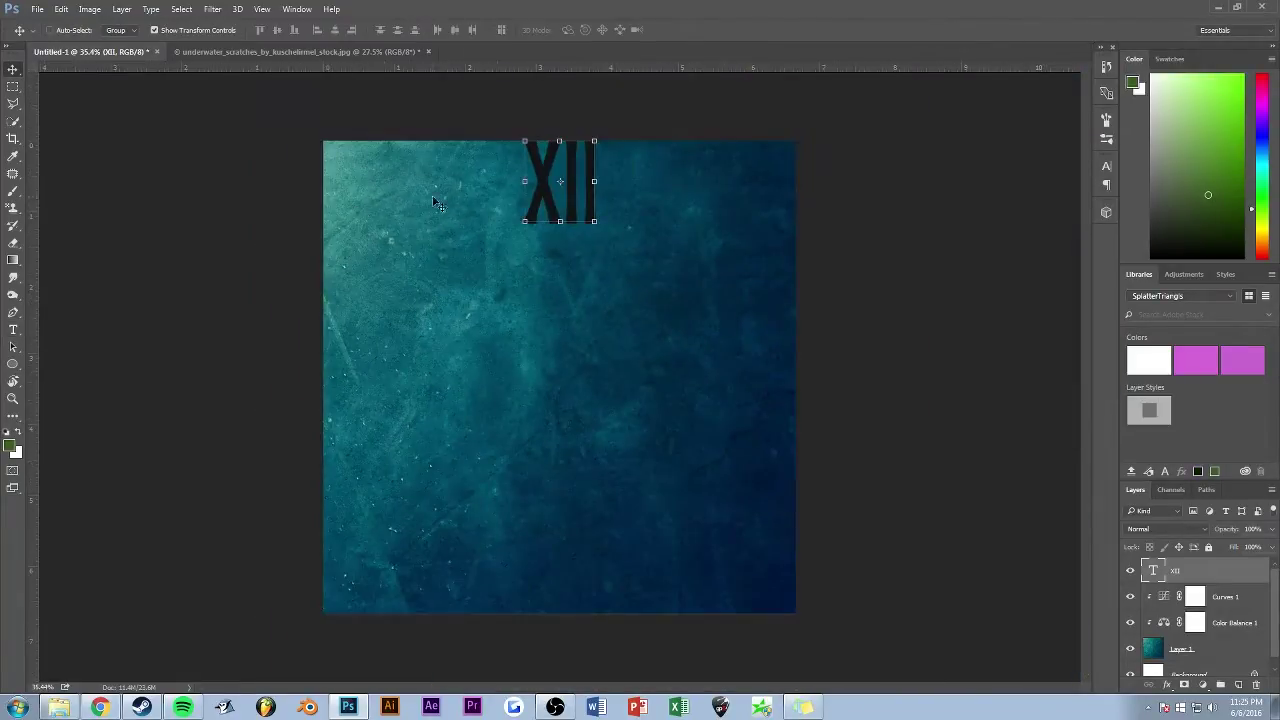
pyautogui.scroll(-1, 503, 262)
pyautogui.press('m')
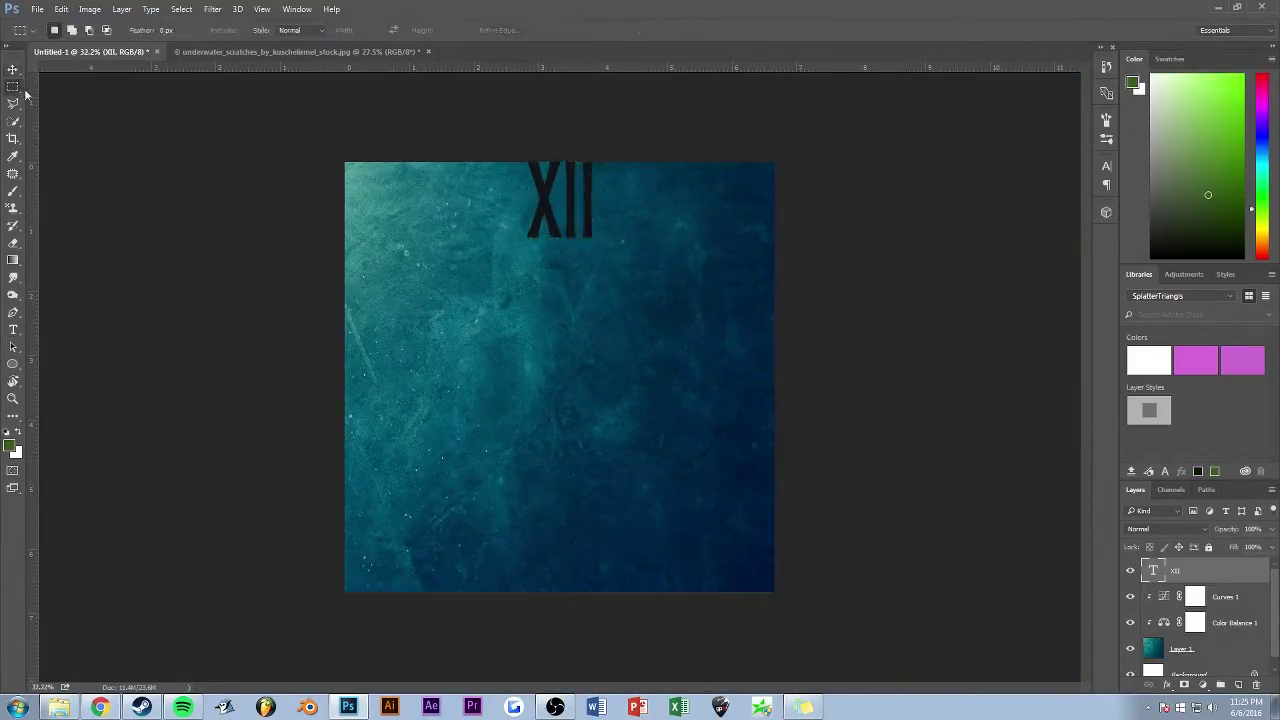
pyautogui.scroll(-1, 412, 301)
pyautogui.scroll(2, 412, 301)
pyautogui.moveTo(1228, 530); pyautogui.dragTo(1221, 533)
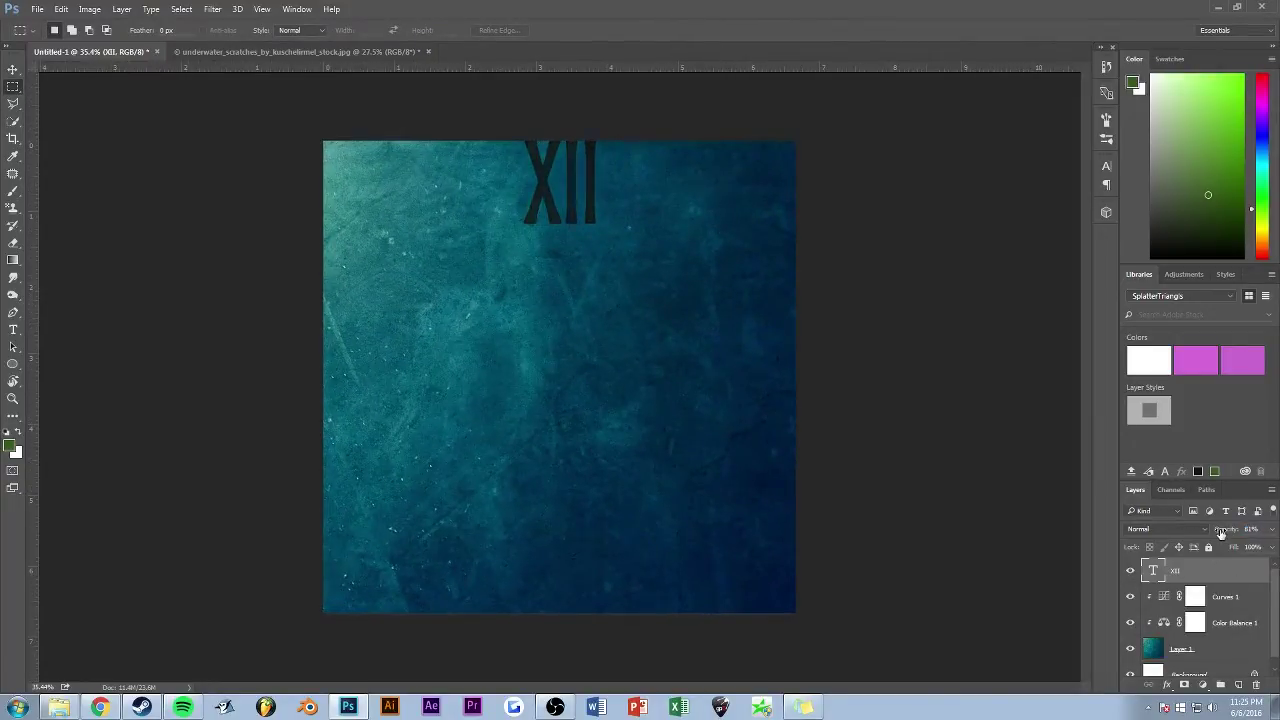
pyautogui.press('r')
pyautogui.scroll(4, 533, 390)
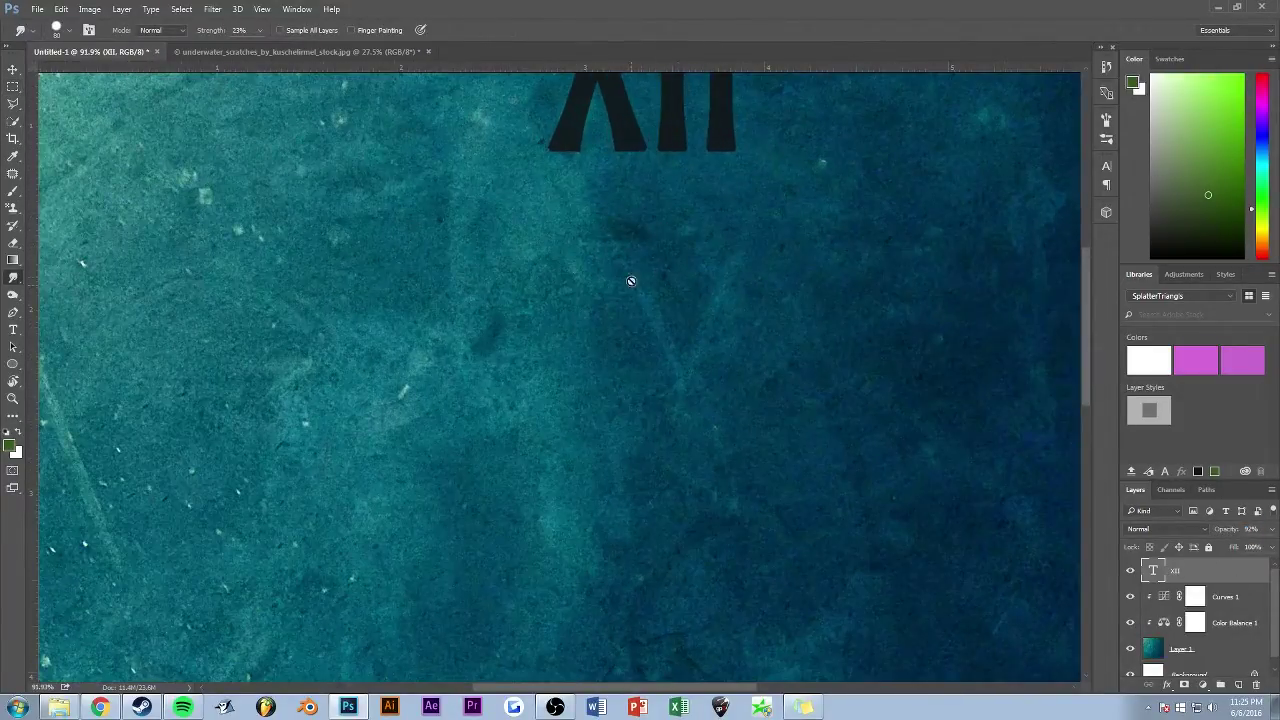
pyautogui.press('v')
pyautogui.moveTo(601, 205); pyautogui.dragTo(604, 243)
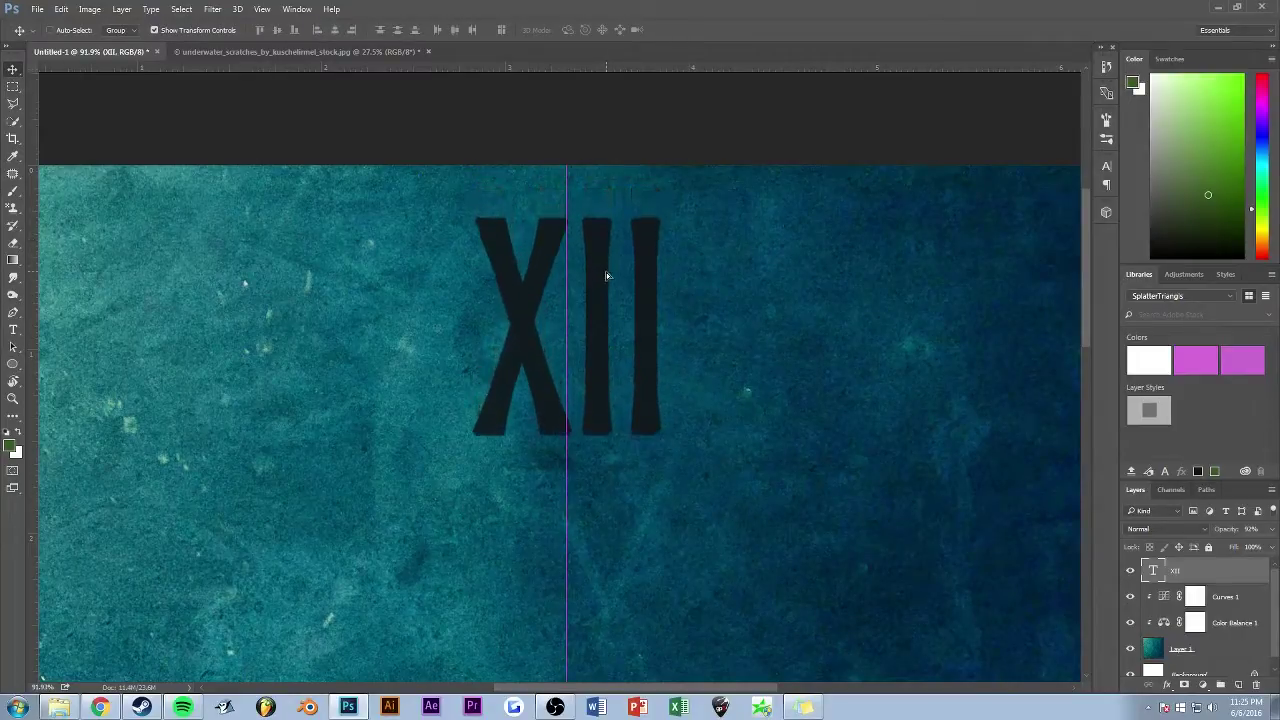
pyautogui.rightClick(1191, 569)
# Step: Rasterize the XII layer and smudge the tops of the X and middle I
pyautogui.click(930, 292)
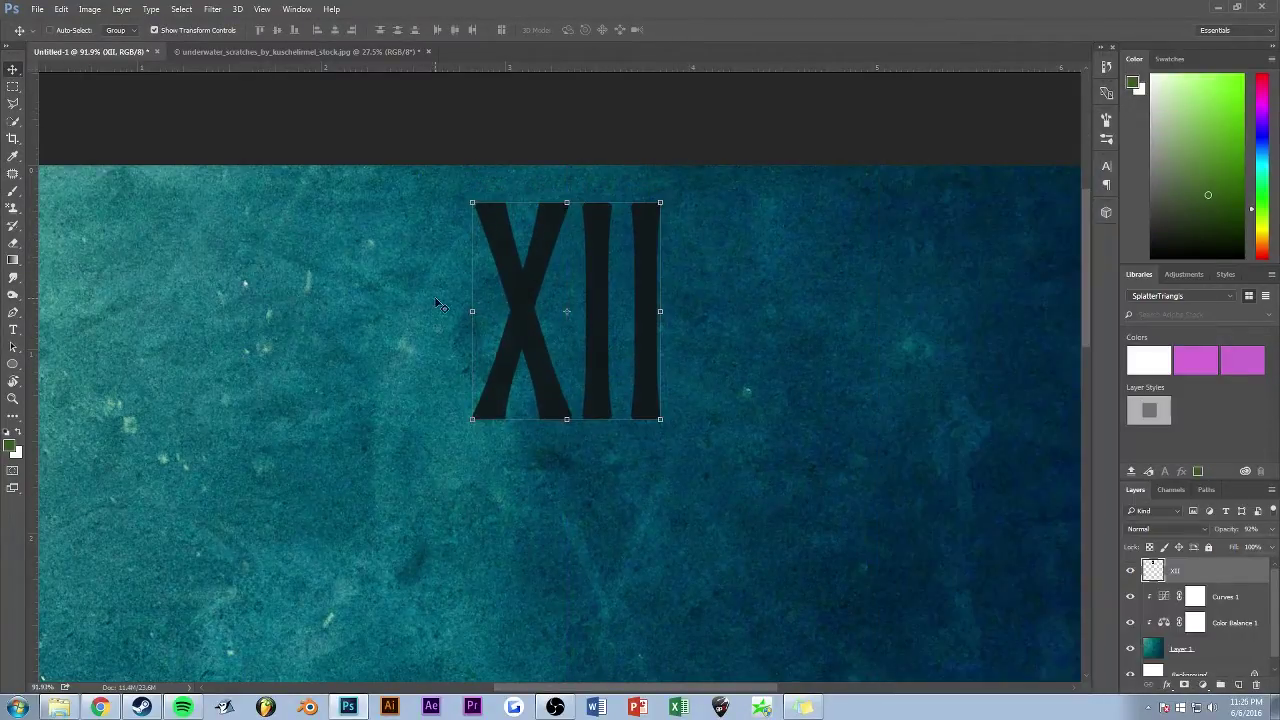
pyautogui.click(12, 280)
pyautogui.moveTo(627, 432)
pyautogui.mouseDown()
pyautogui.moveTo(613, 302)
pyautogui.moveTo(568, 331)
pyautogui.mouseUp()
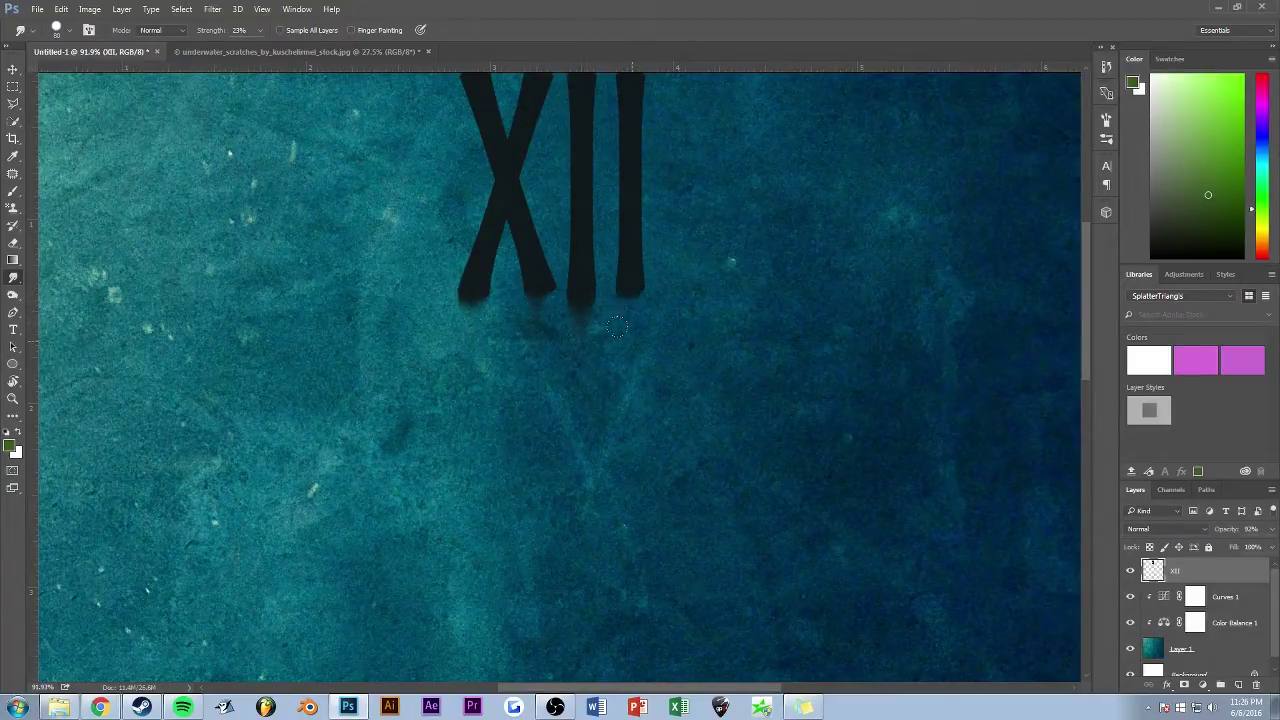
pyautogui.scroll(-5, 422, 431)
pyautogui.scroll(5, 576, 279)
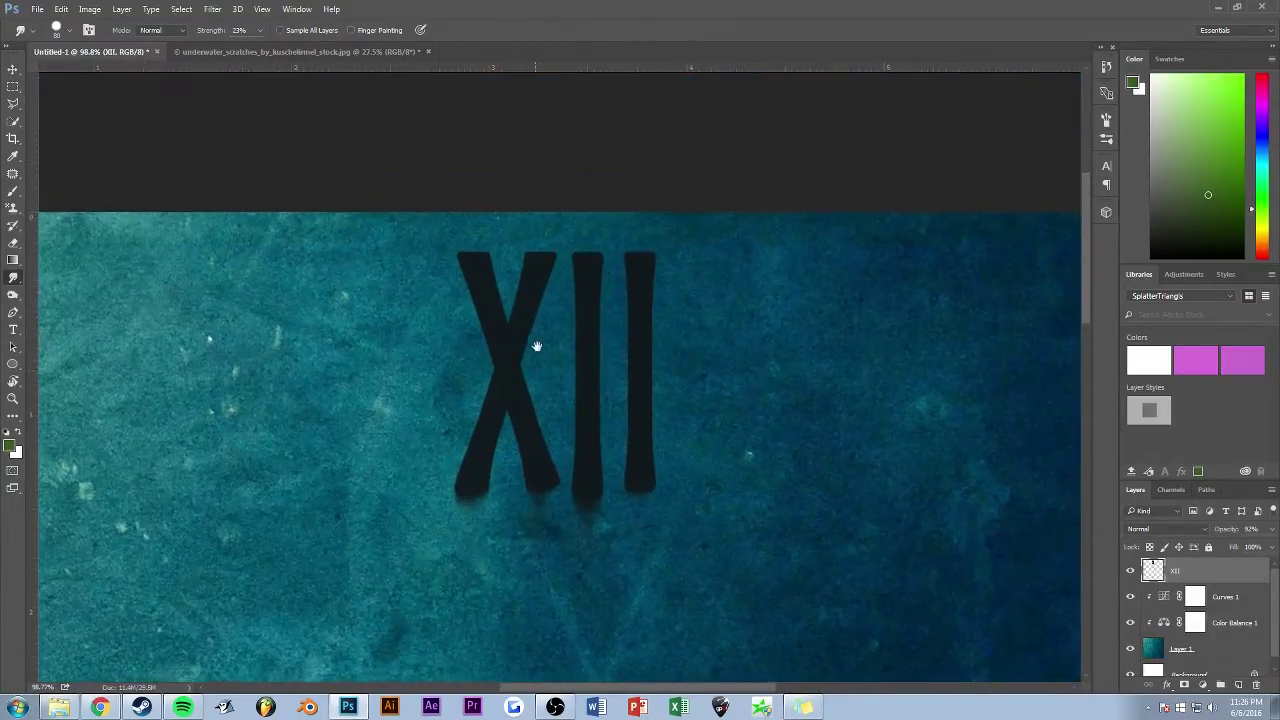
pyautogui.moveTo(491, 331); pyautogui.dragTo(462, 262)
pyautogui.scroll(-2, 474, 374)
pyautogui.scroll(2, 474, 376)
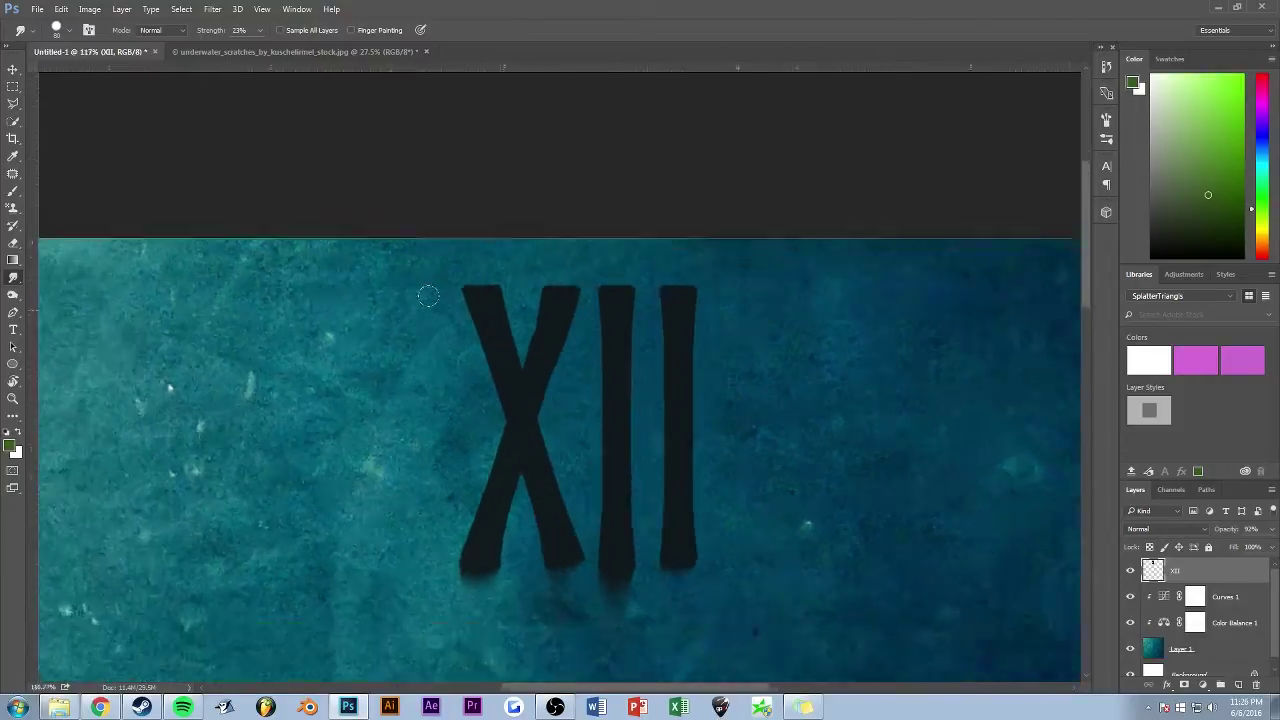
pyautogui.scroll(2, 474, 376)
pyautogui.moveTo(630, 310); pyautogui.dragTo(615, 258)
pyautogui.scroll(-3, 727, 355)
pyautogui.scroll(4, 633, 344)
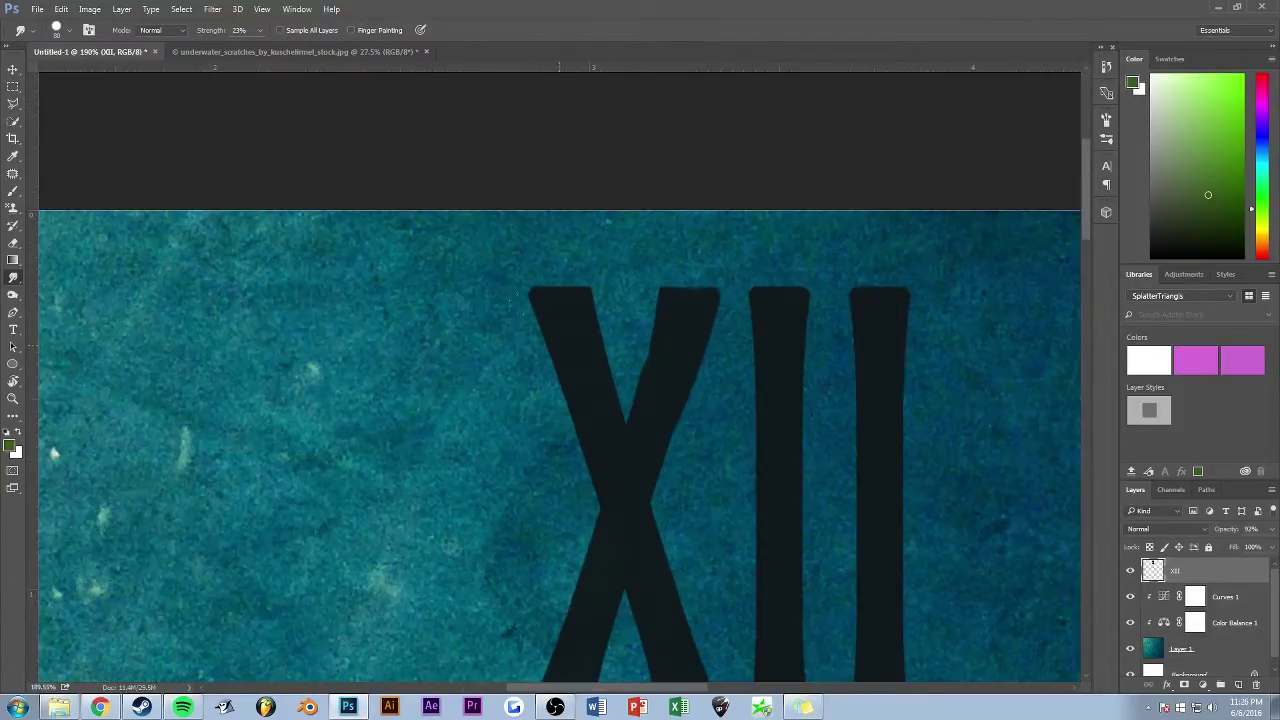
pyautogui.scroll(-2, 566, 486)
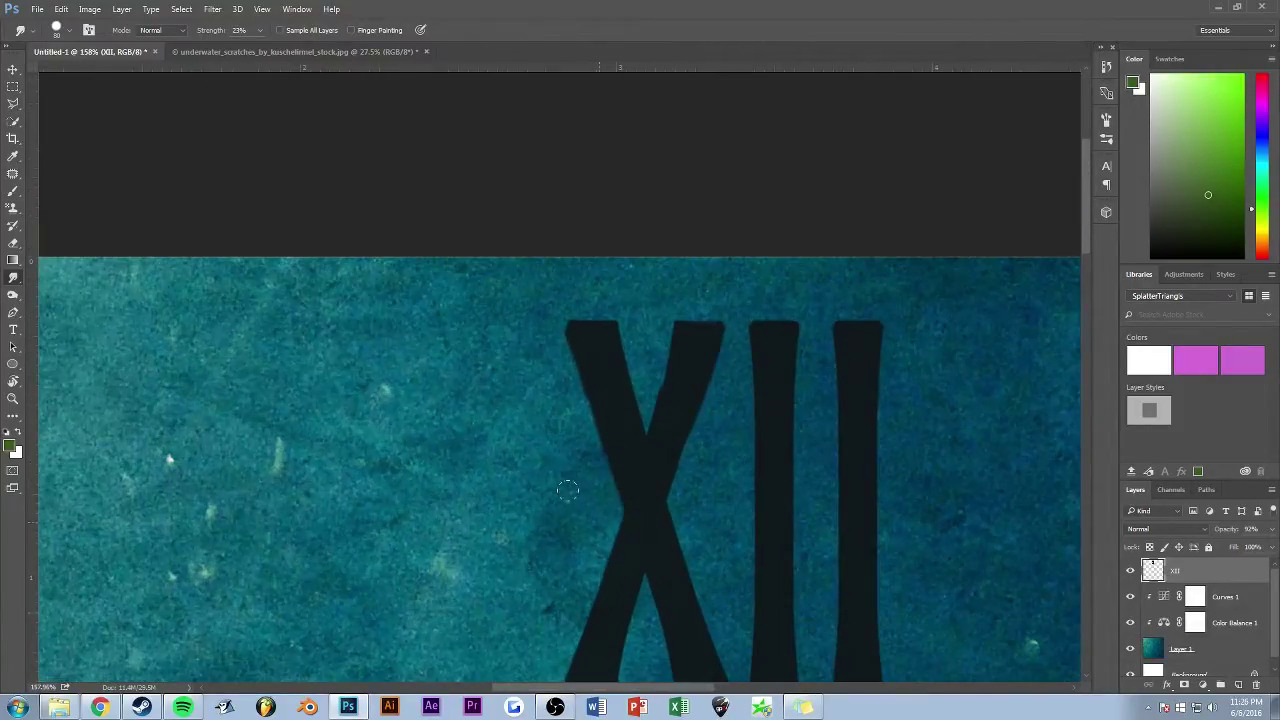
# Step: Smudge a drip below the middle I and soften the ends of the XII strokes
pyautogui.moveTo(566, 486)
pyautogui.mouseDown()
pyautogui.moveTo(486, 363)
pyautogui.moveTo(324, 300)
pyautogui.mouseUp()
pyautogui.moveTo(646, 514); pyautogui.dragTo(667, 563)
pyautogui.scroll(-5, 513, 220)
pyautogui.scroll(4, 513, 220)
pyautogui.scroll(1, 679, 197)
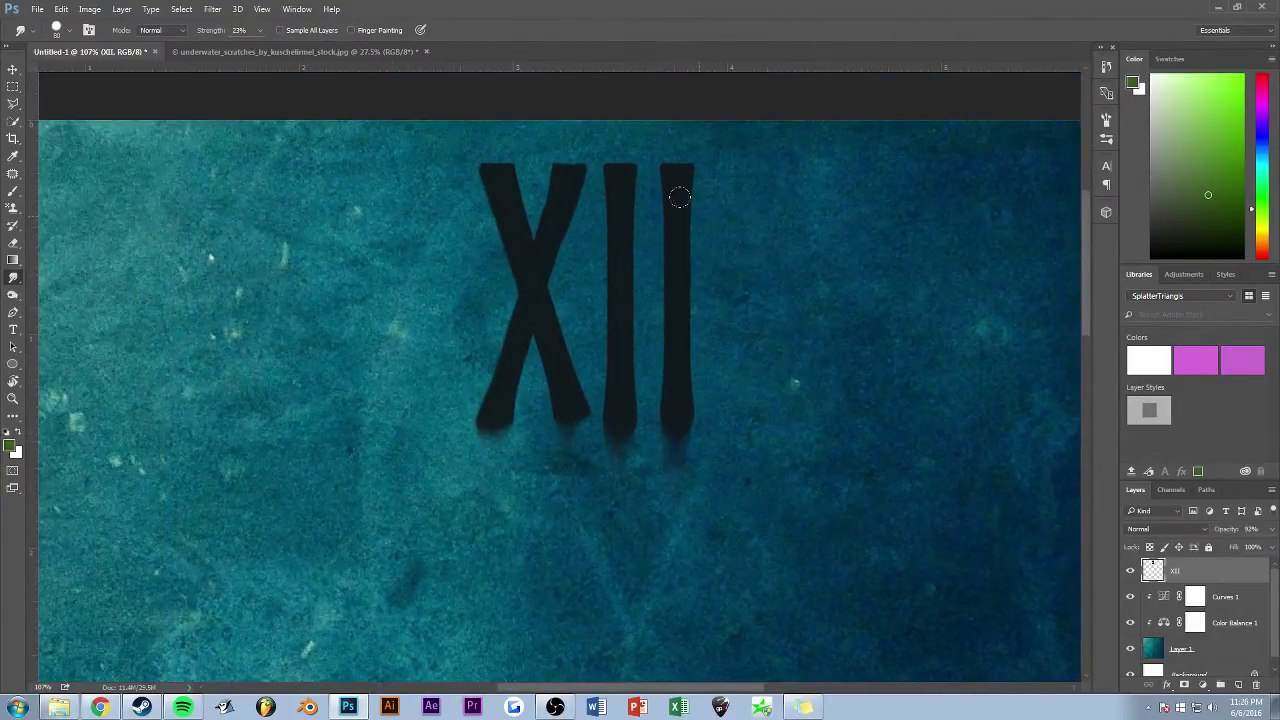
pyautogui.scroll(-3, 586, 371)
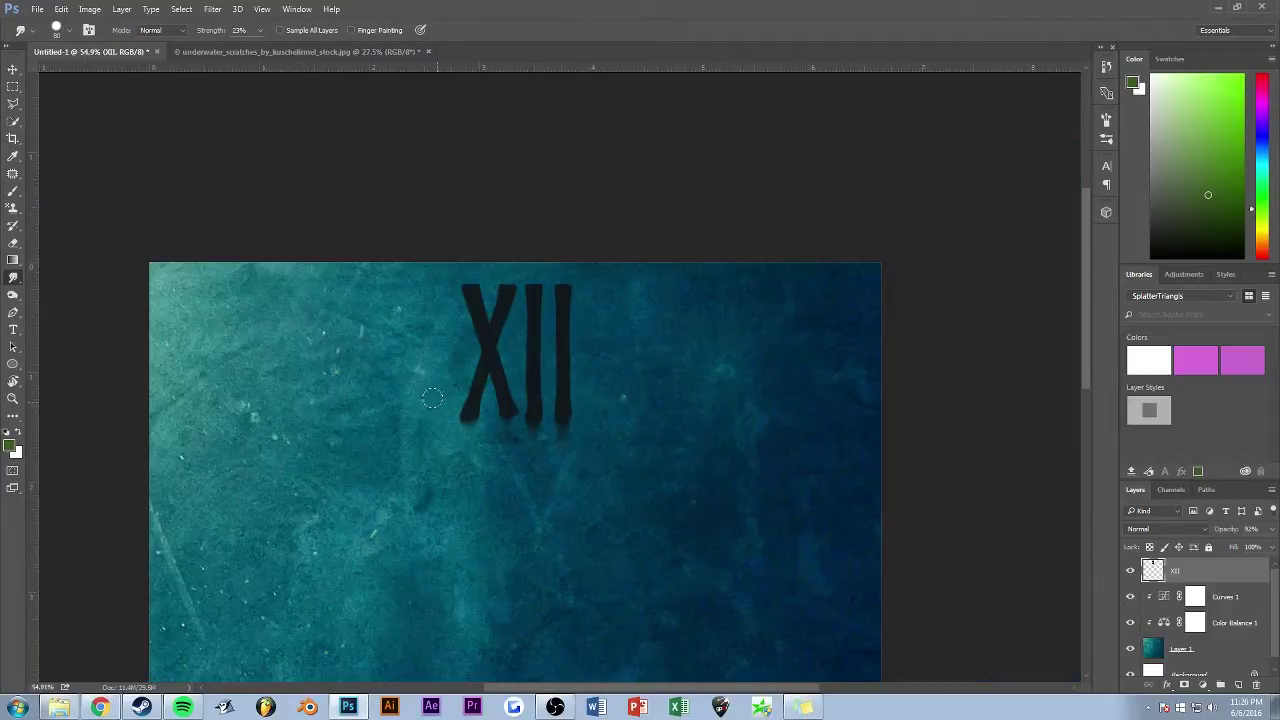
pyautogui.scroll(4, 651, 357)
pyautogui.rightClick(684, 313)
pyautogui.click(568, 252)
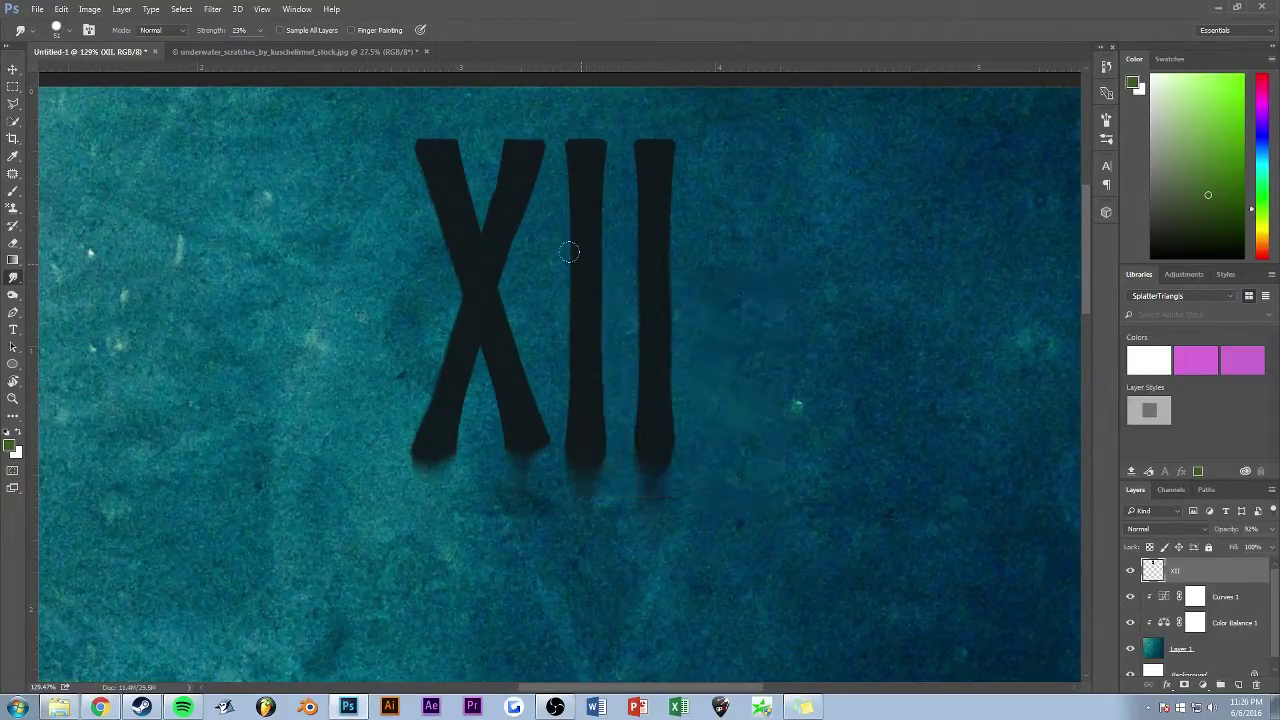
pyautogui.scroll(-2, 642, 252)
pyautogui.scroll(-2, 691, 403)
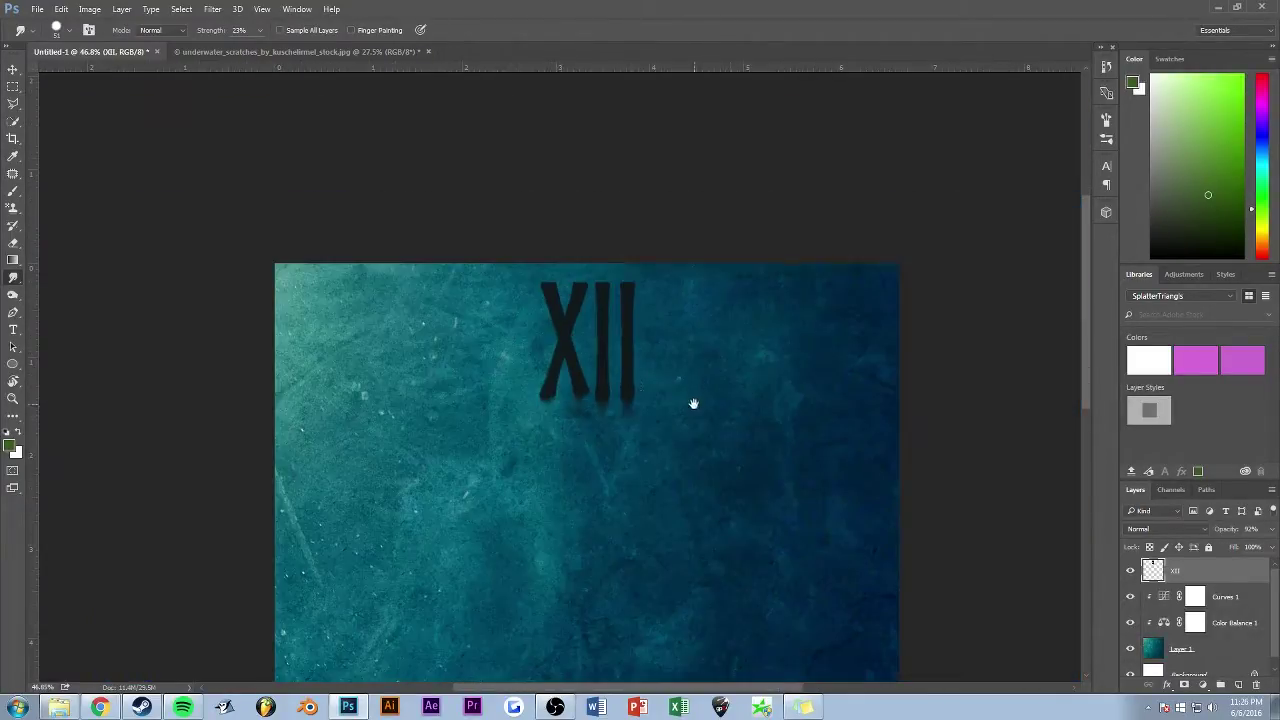
pyautogui.scroll(3, 608, 337)
pyautogui.scroll(2, 508, 266)
pyautogui.moveTo(508, 266); pyautogui.dragTo(649, 267)
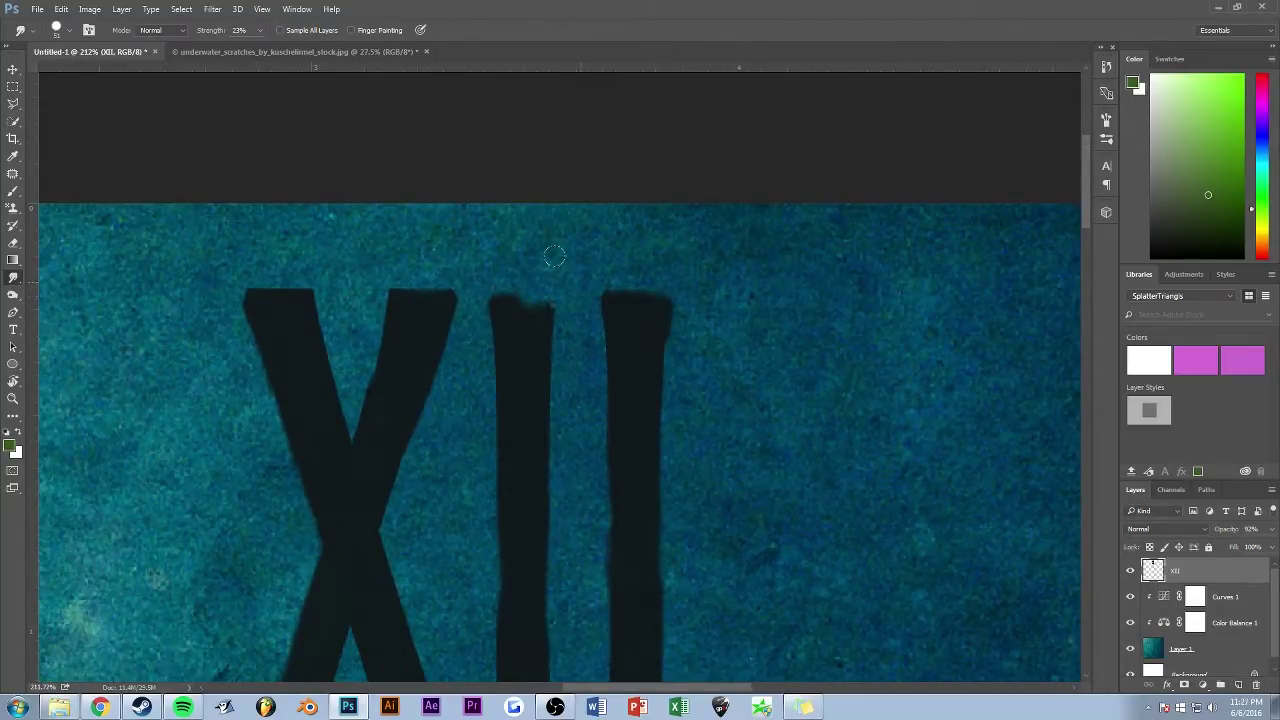
pyautogui.scroll(-3, 554, 256)
pyautogui.scroll(3, 714, 326)
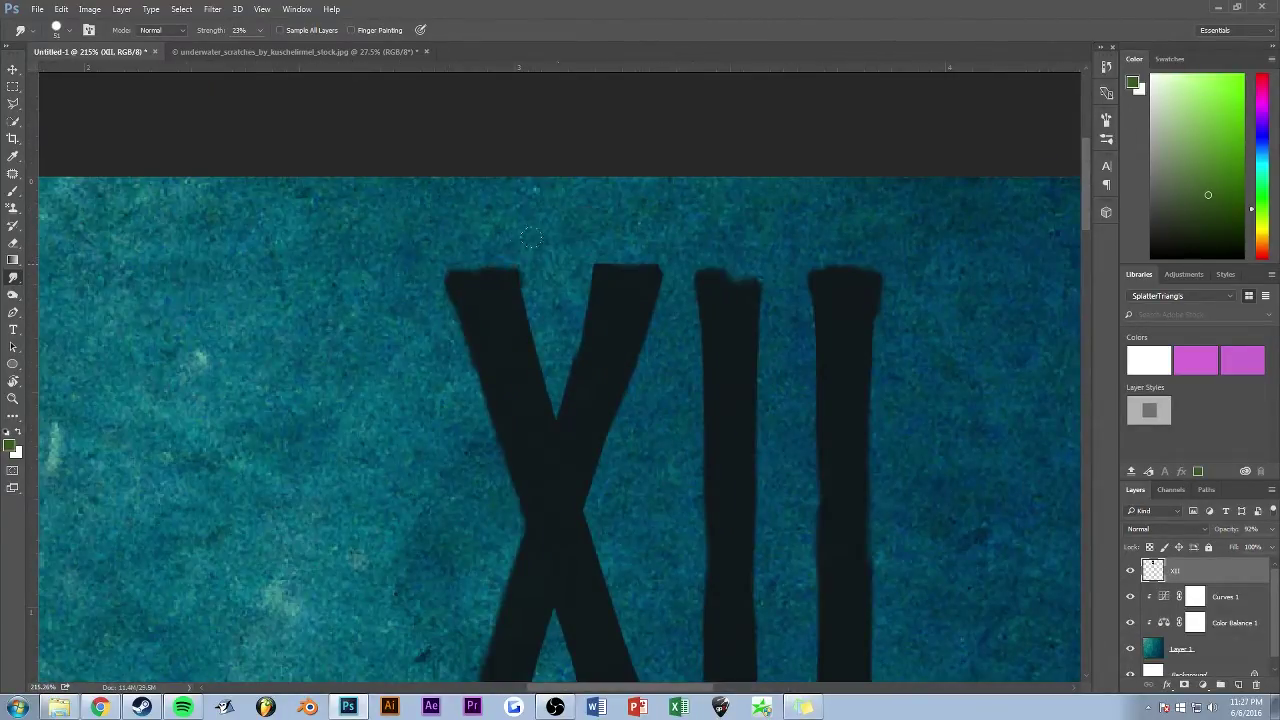
pyautogui.hotkey('ctrl', '0')
pyautogui.scroll(2, 602, 243)
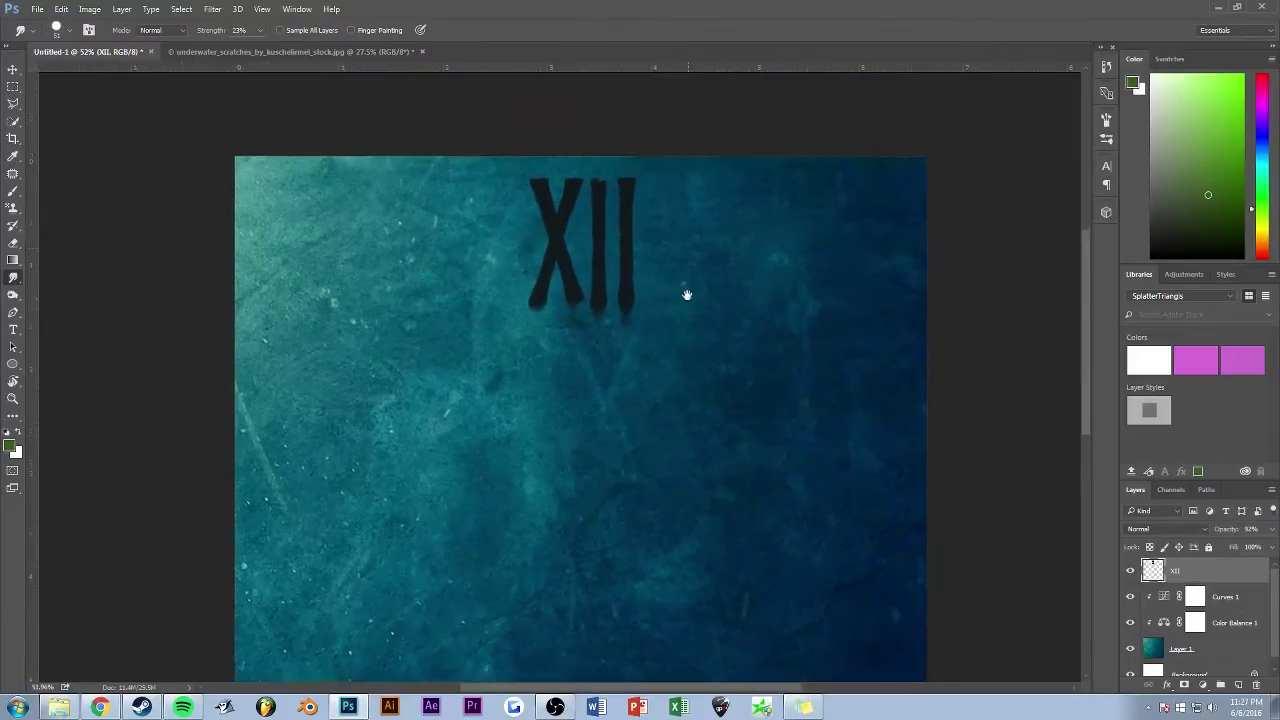
# Step: Add a III numeral rotated 90° sideways and placed at the right edge
pyautogui.click(14, 73)
pyautogui.hotkey('ctrl', 'v')
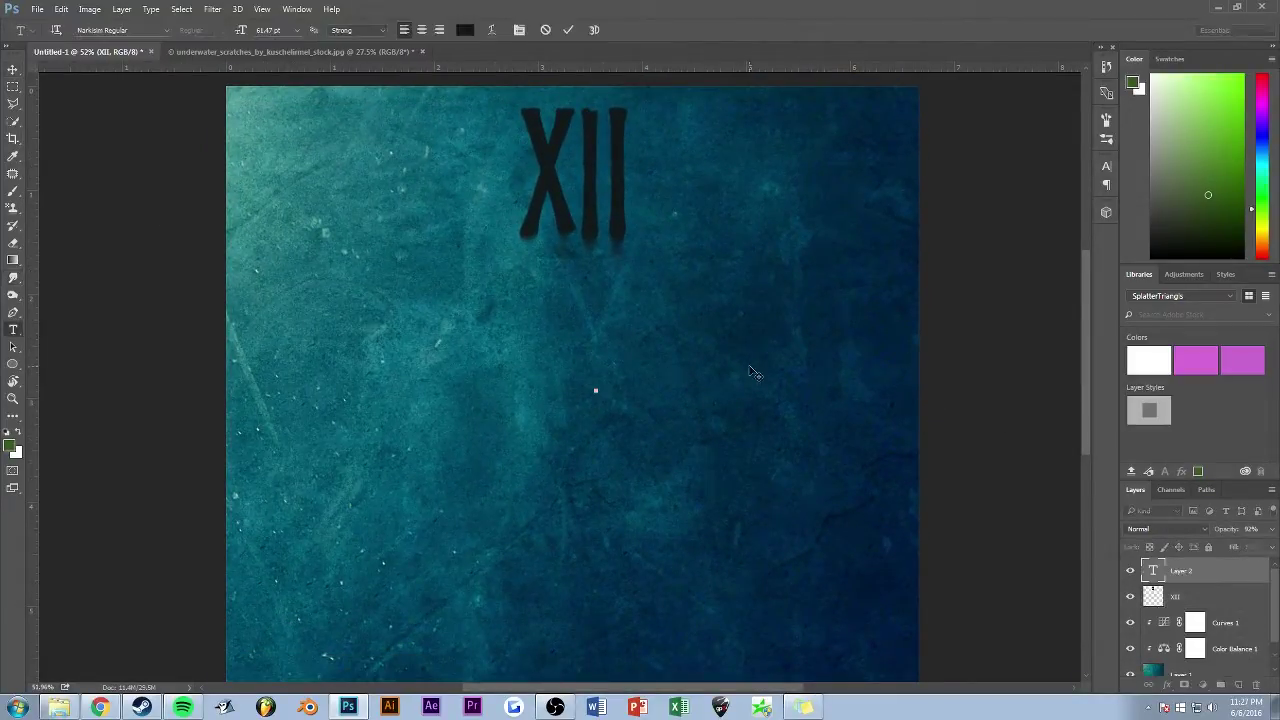
pyautogui.moveTo(683, 262)
pyautogui.mouseDown()
pyautogui.moveTo(771, 304)
pyautogui.moveTo(794, 419)
pyautogui.mouseUp()
pyautogui.moveTo(766, 376)
pyautogui.mouseDown()
pyautogui.moveTo(832, 379)
pyautogui.moveTo(852, 431)
pyautogui.moveTo(903, 433)
pyautogui.mouseUp()
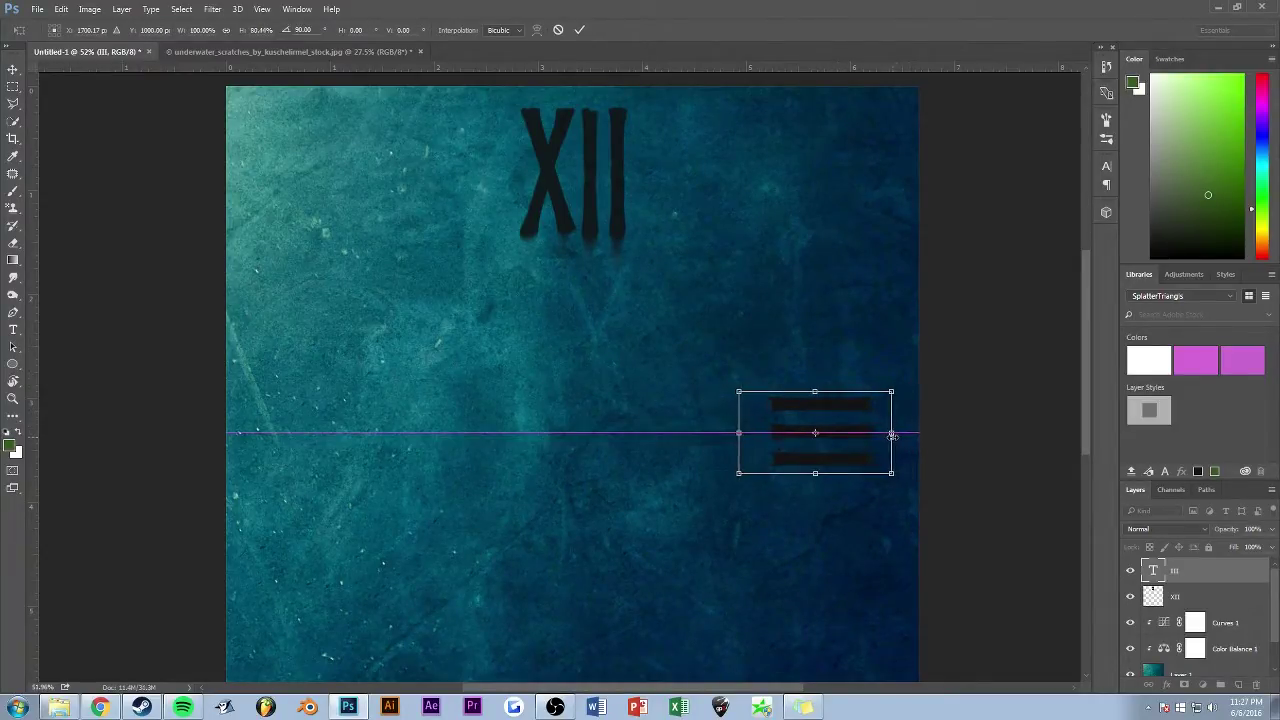
pyautogui.scroll(-3, 497, 396)
pyautogui.click(580, 29)
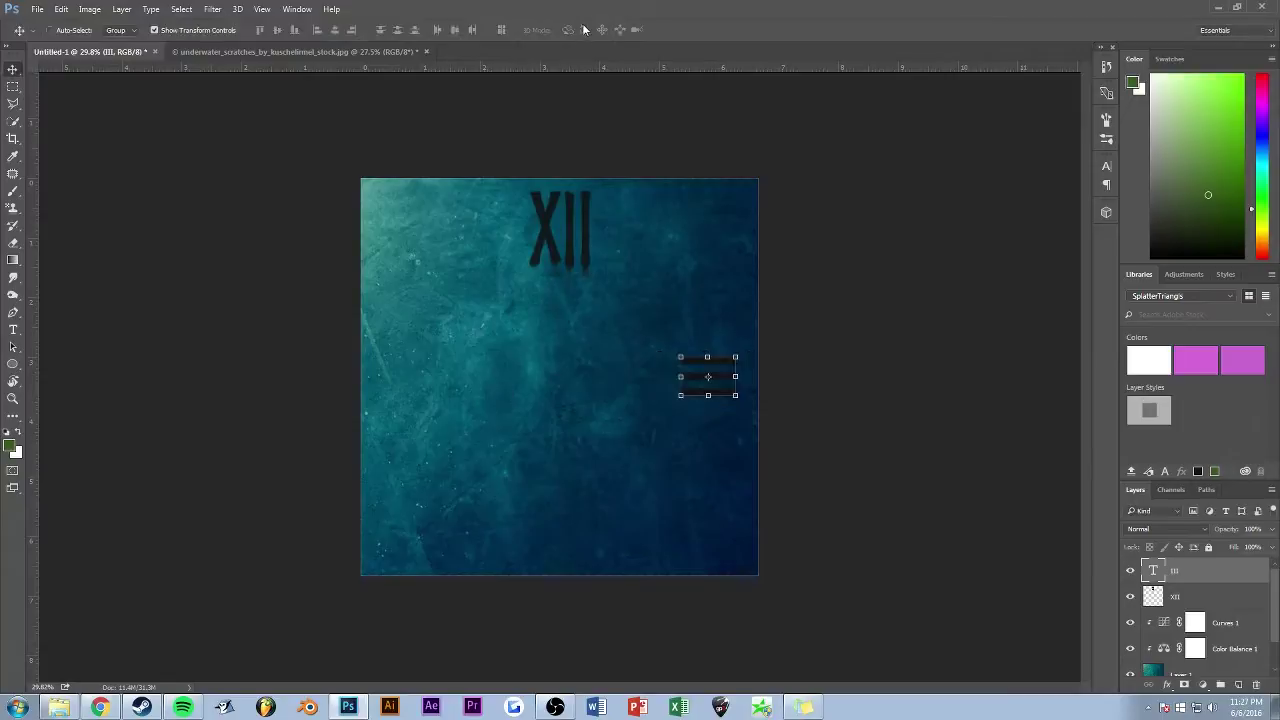
# Step: Rasterize the III text layer and lower its opacity to 80%
pyautogui.click(12, 88)
pyautogui.scroll(-2, 243, 274)
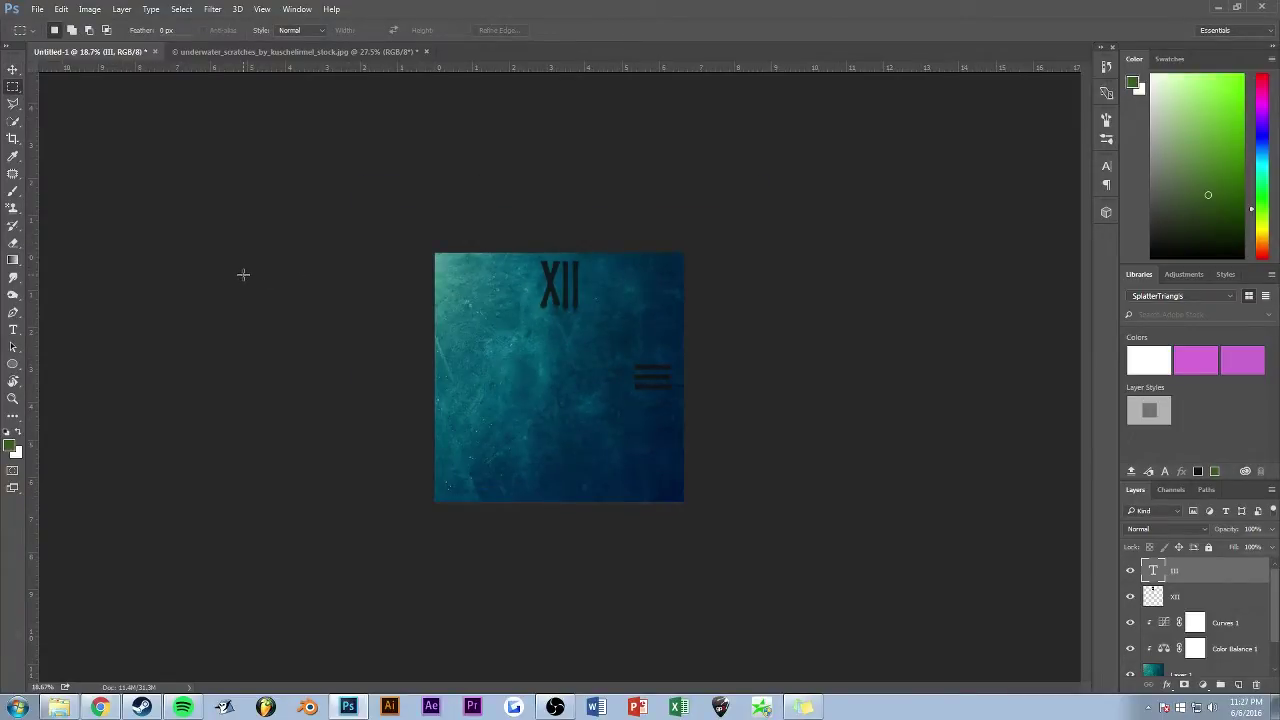
pyautogui.scroll(2, 560, 377)
pyautogui.scroll(3, 700, 380)
pyautogui.rightClick(1182, 572)
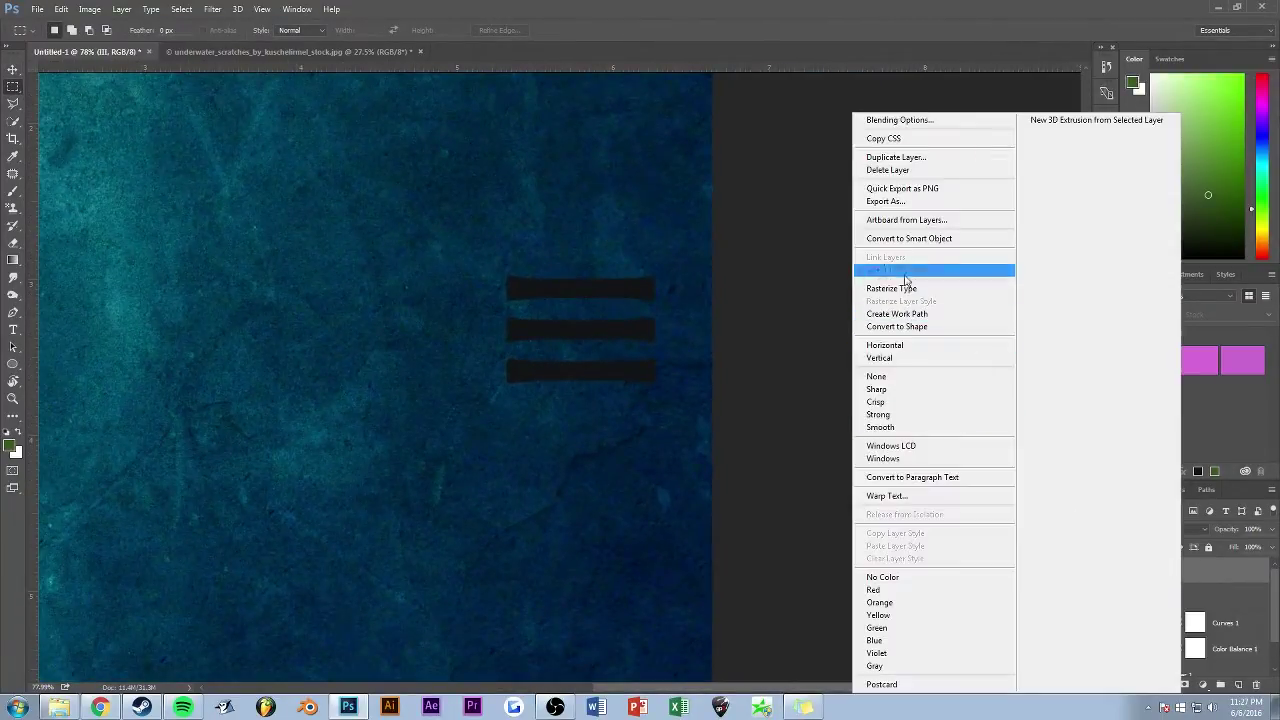
pyautogui.click(1230, 530)
pyautogui.scroll(-4, 965, 504)
# Step: Smudge the left ends of the three III bars downward into soft drips
pyautogui.scroll(3, 897, 366)
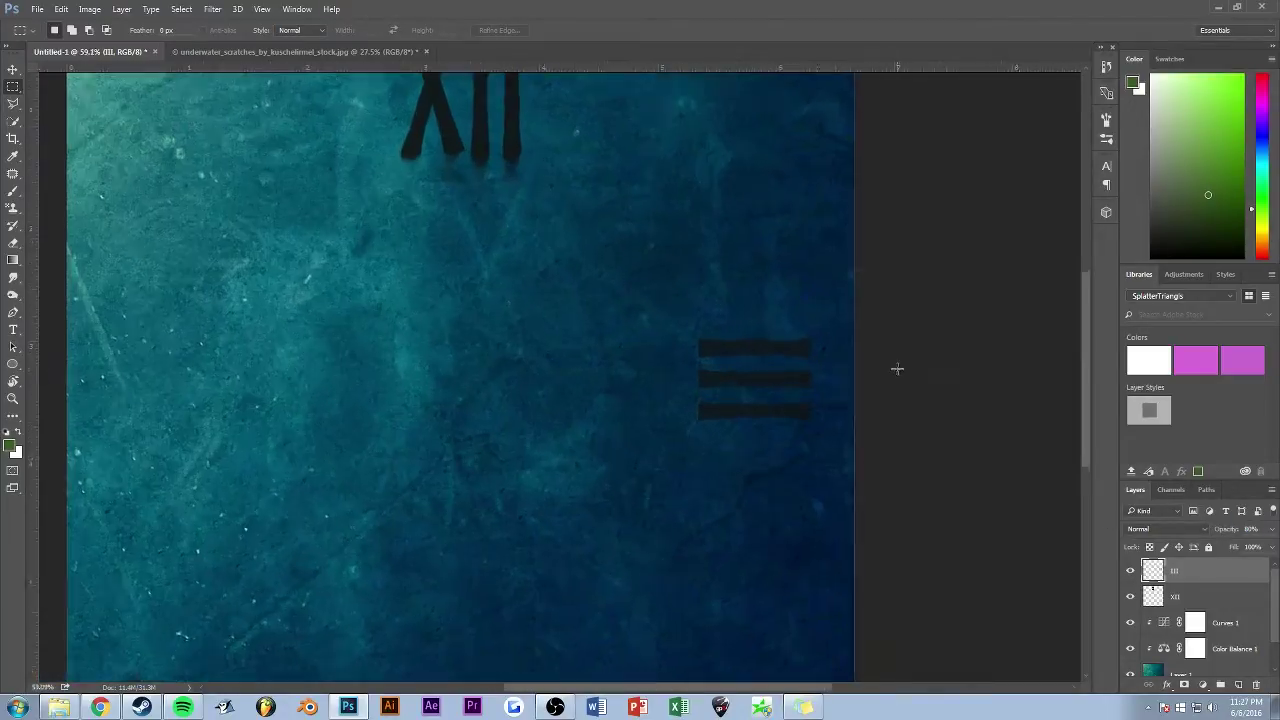
pyautogui.click(14, 278)
pyautogui.scroll(2, 640, 366)
pyautogui.scroll(1, 479, 332)
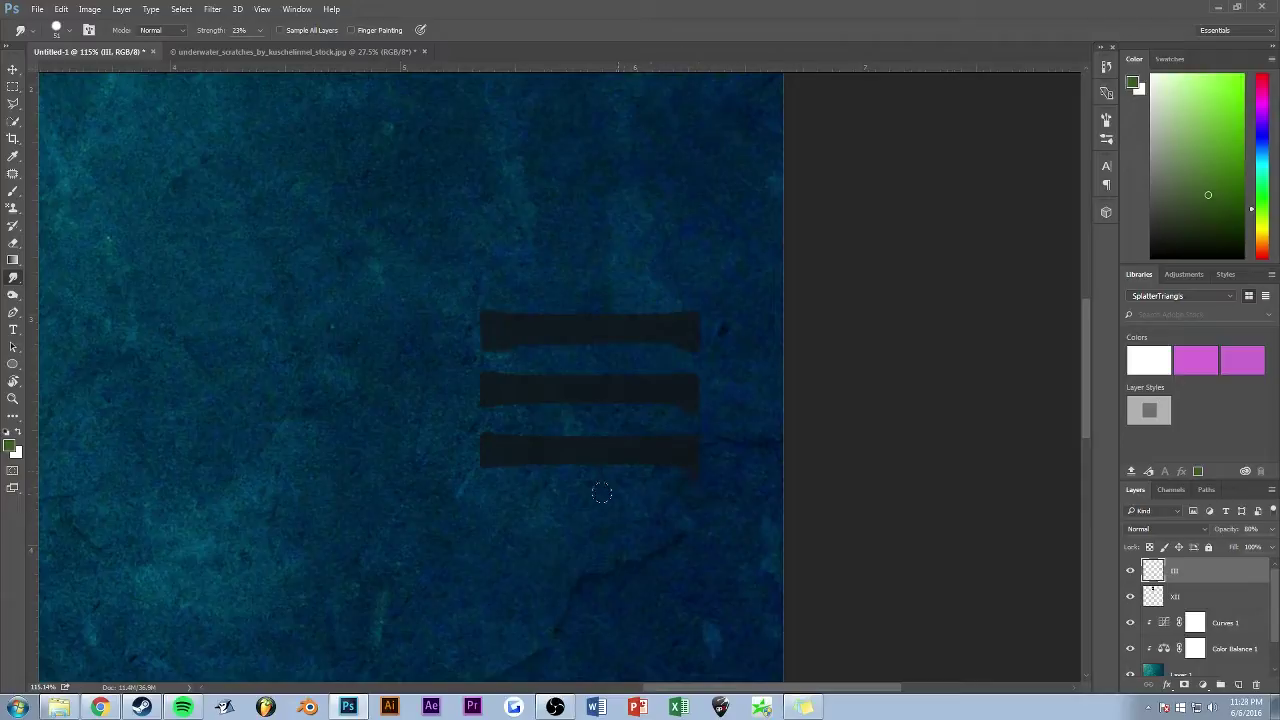
pyautogui.scroll(-2, 460, 530)
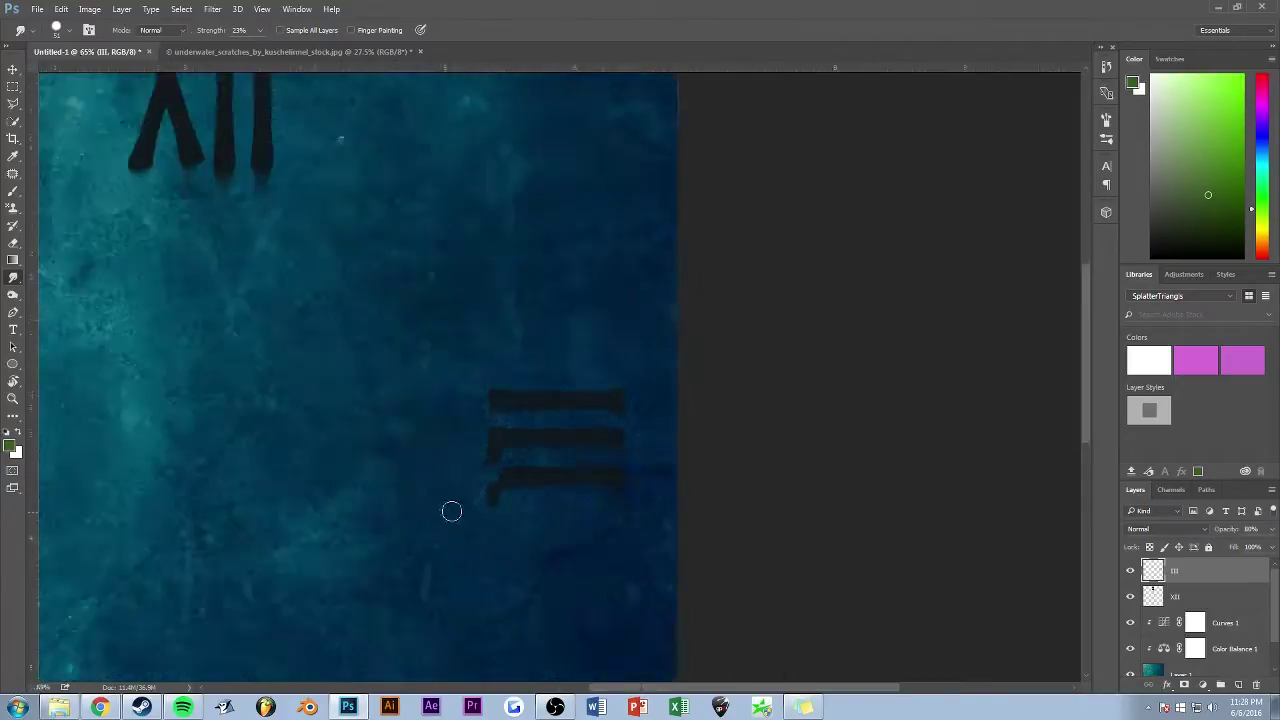
pyautogui.scroll(-2, 766, 383)
pyautogui.scroll(2, 768, 381)
pyautogui.scroll(2, 769, 380)
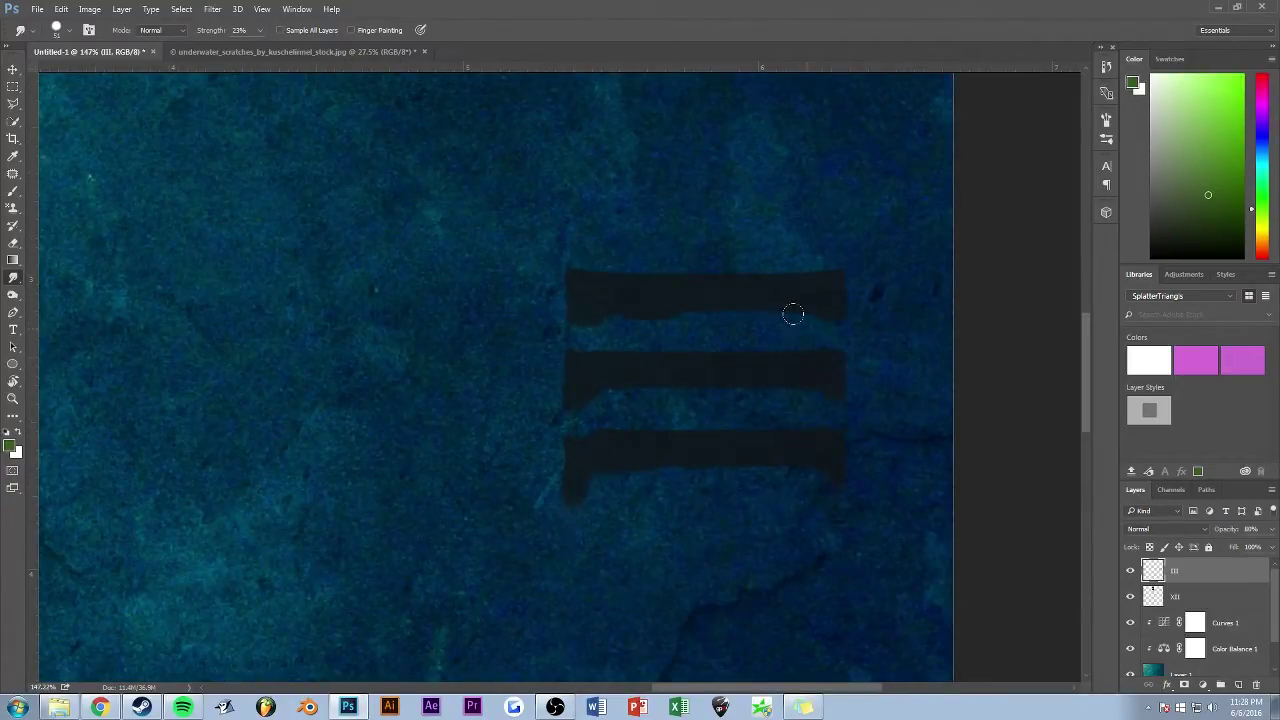
pyautogui.scroll(-3, 494, 397)
pyautogui.scroll(-1, 454, 406)
pyautogui.scroll(1, 454, 406)
# Step: Type a VI numeral near the bottom centre, correcting the mistyped IV
pyautogui.scroll(1, 454, 406)
pyautogui.press('t')
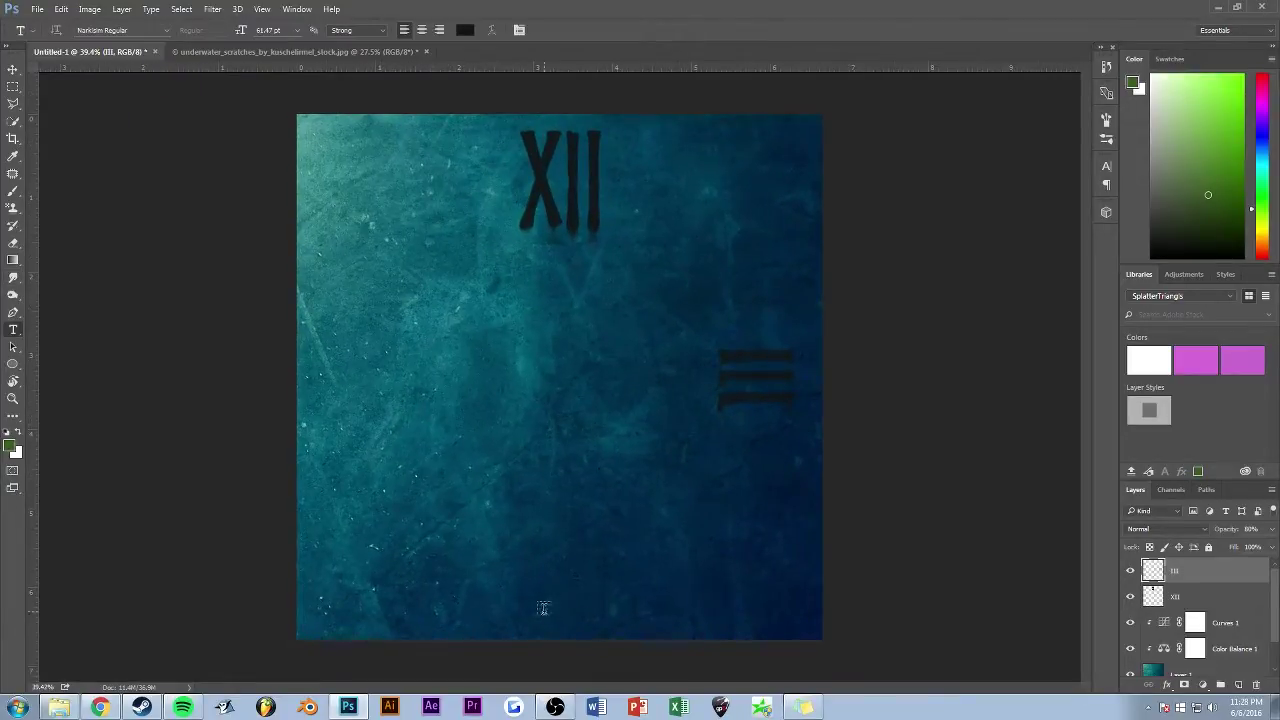
pyautogui.click(542, 608)
pyautogui.write('IV')
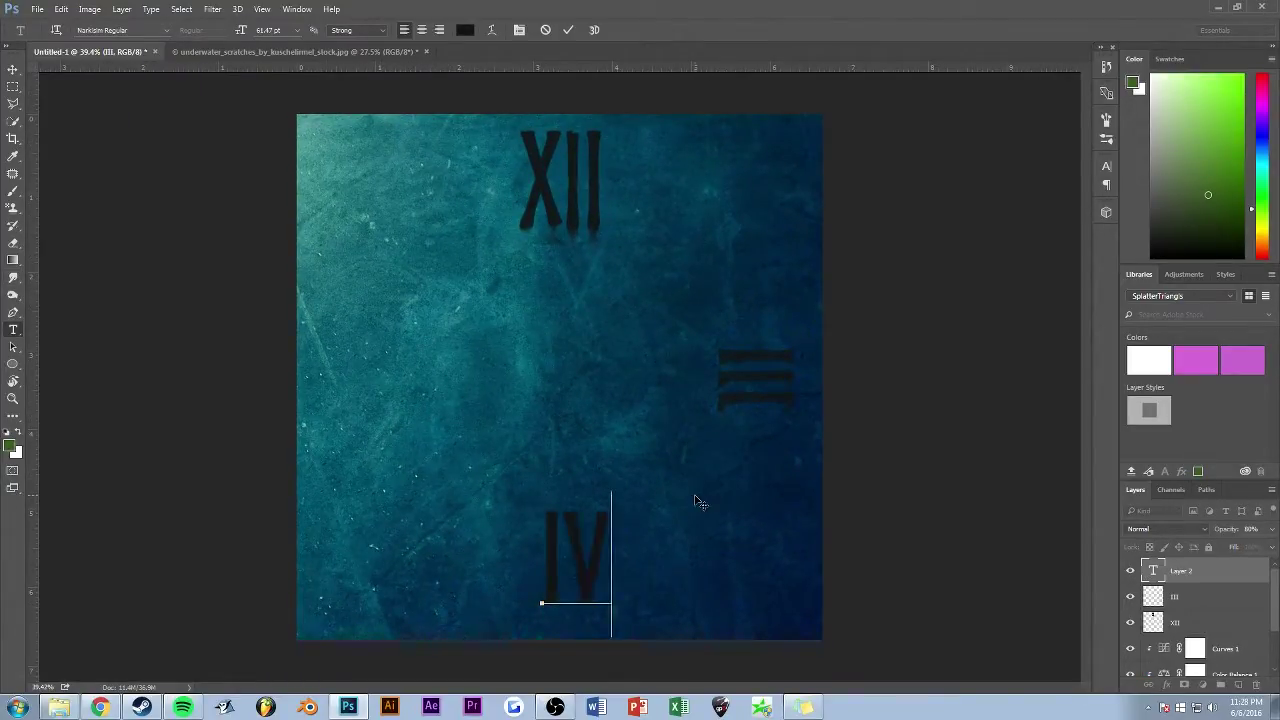
pyautogui.doubleClick(570, 553)
pyautogui.write('V')
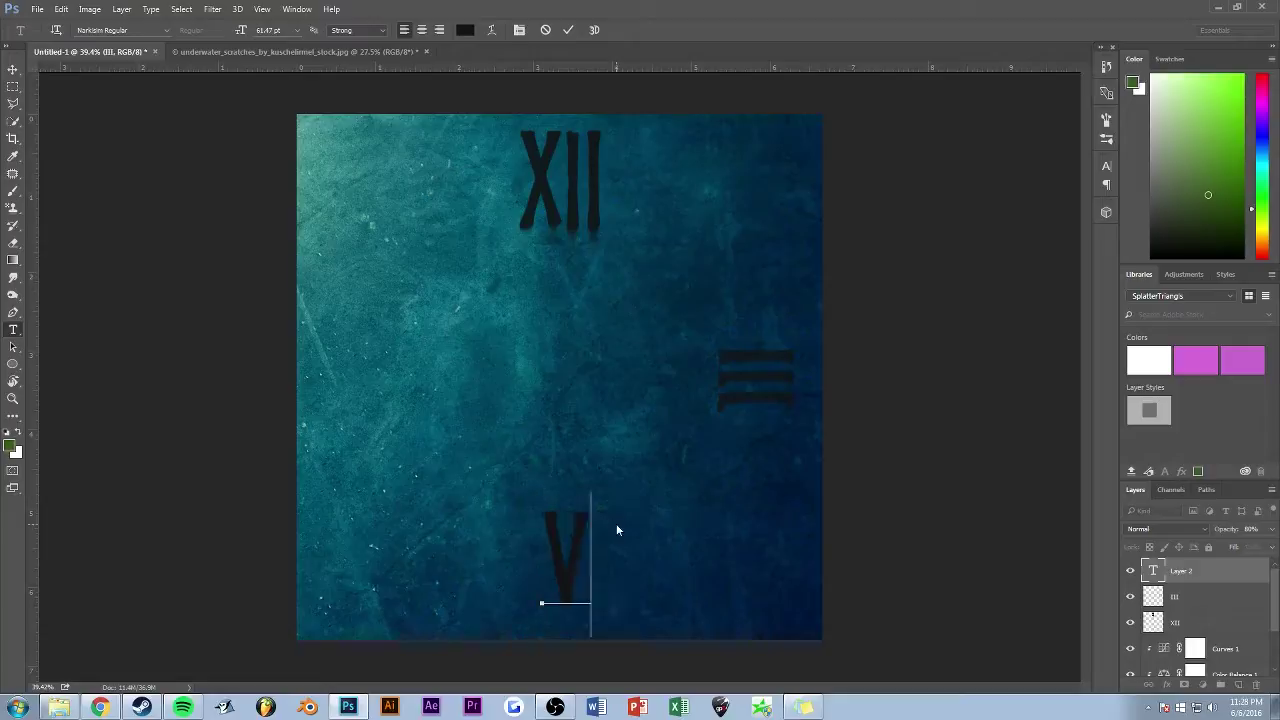
pyautogui.write('I')
pyautogui.hotkey('ctrl', 'Return')
pyautogui.press('v')
# Step: Rotate the VI numeral 180° so it is upside down
pyautogui.hotkey('ctrl', 't')
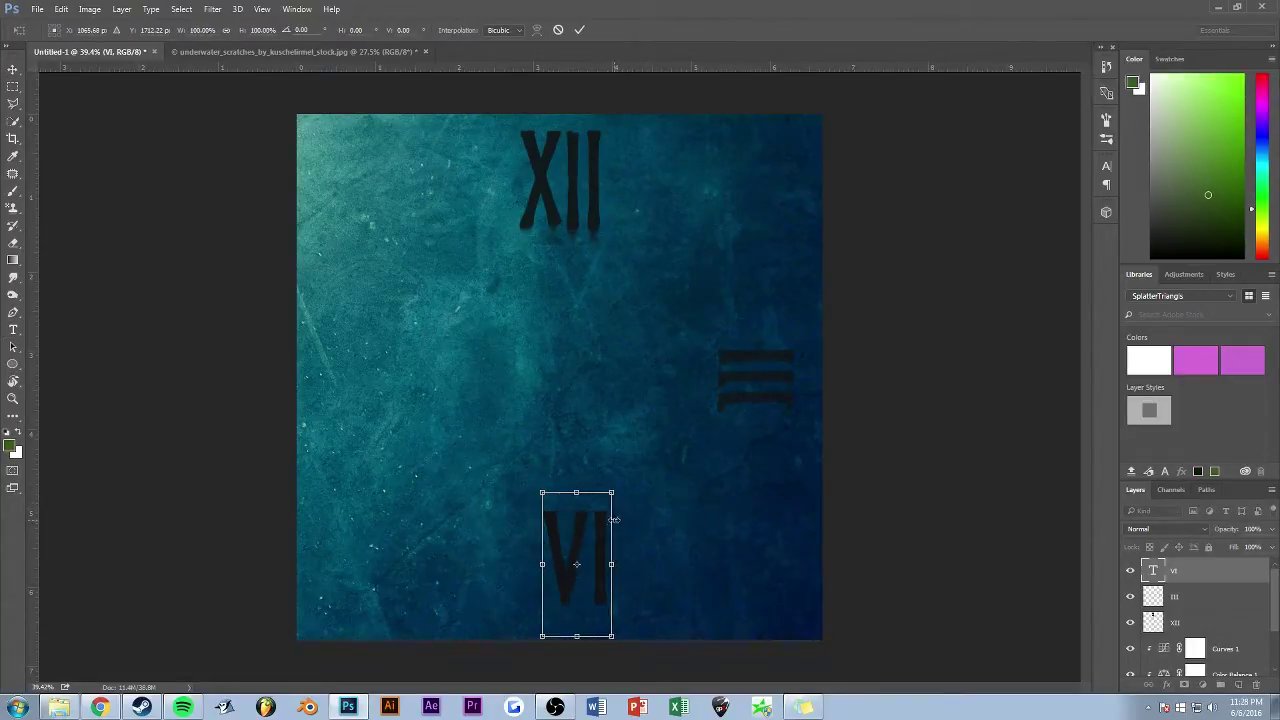
pyautogui.moveTo(624, 486)
pyautogui.mouseDown()
pyautogui.moveTo(641, 591)
pyautogui.moveTo(533, 620)
pyautogui.mouseUp()
pyautogui.press('v')
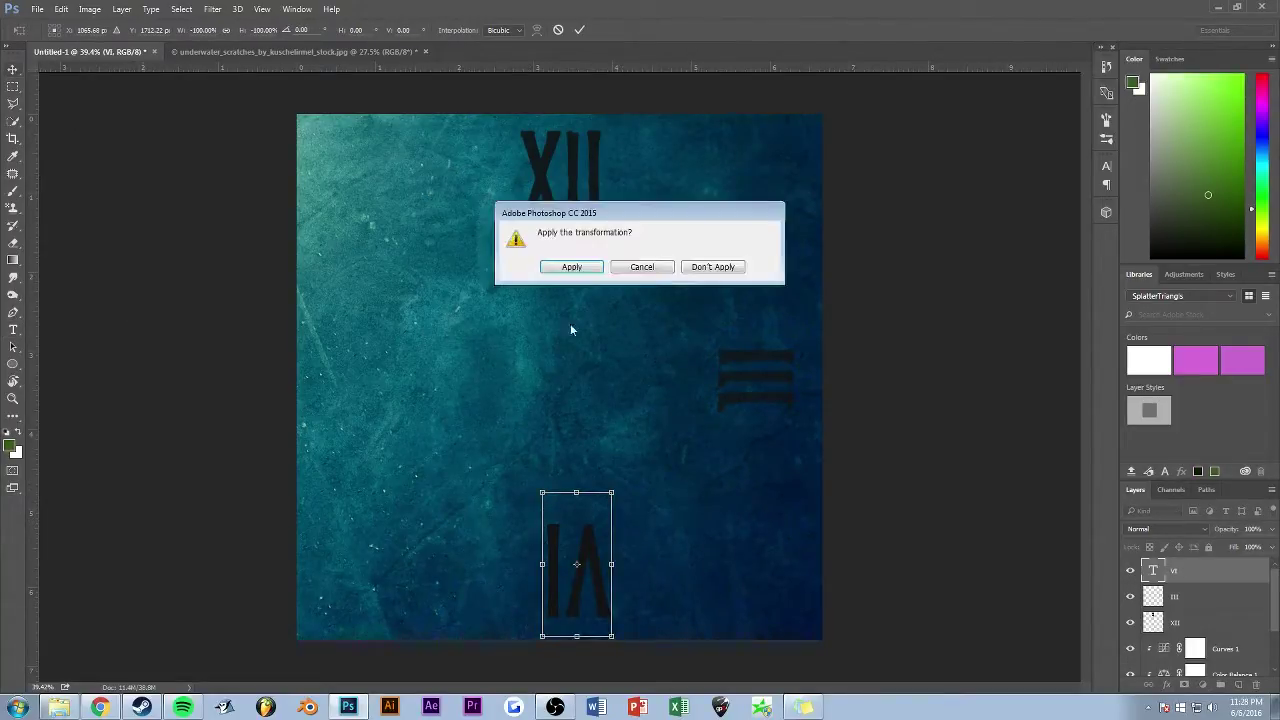
pyautogui.press('Return')
# Step: Centre VI at the bottom, aligned directly beneath XII
pyautogui.moveTo(586, 537); pyautogui.dragTo(576, 560)
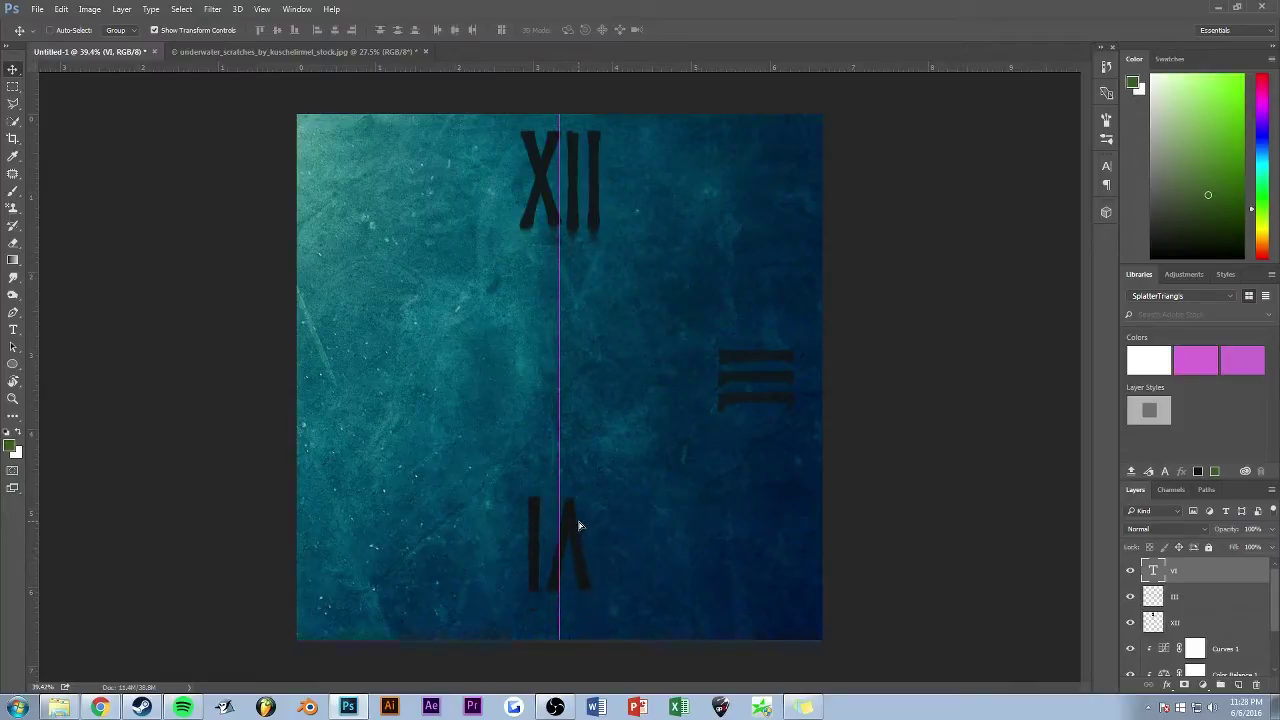
pyautogui.scroll(-3, 474, 420)
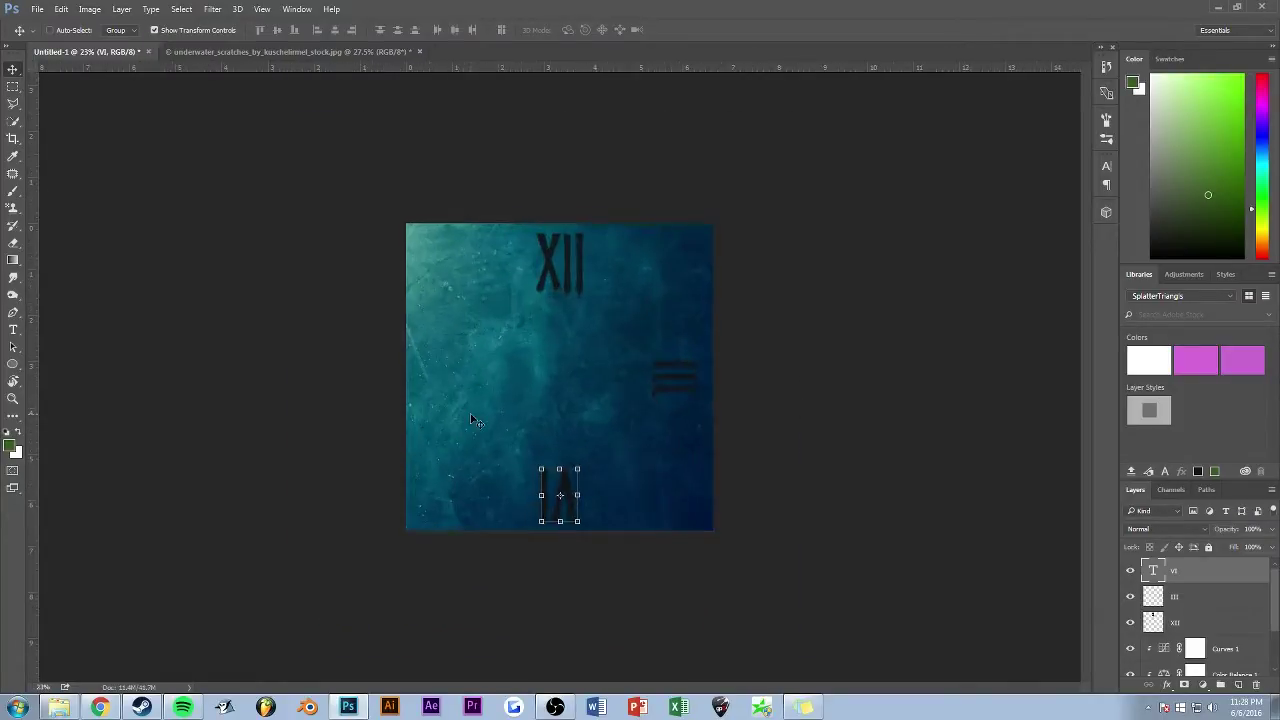
pyautogui.scroll(1, 486, 400)
pyautogui.press('m')
pyautogui.press('v')
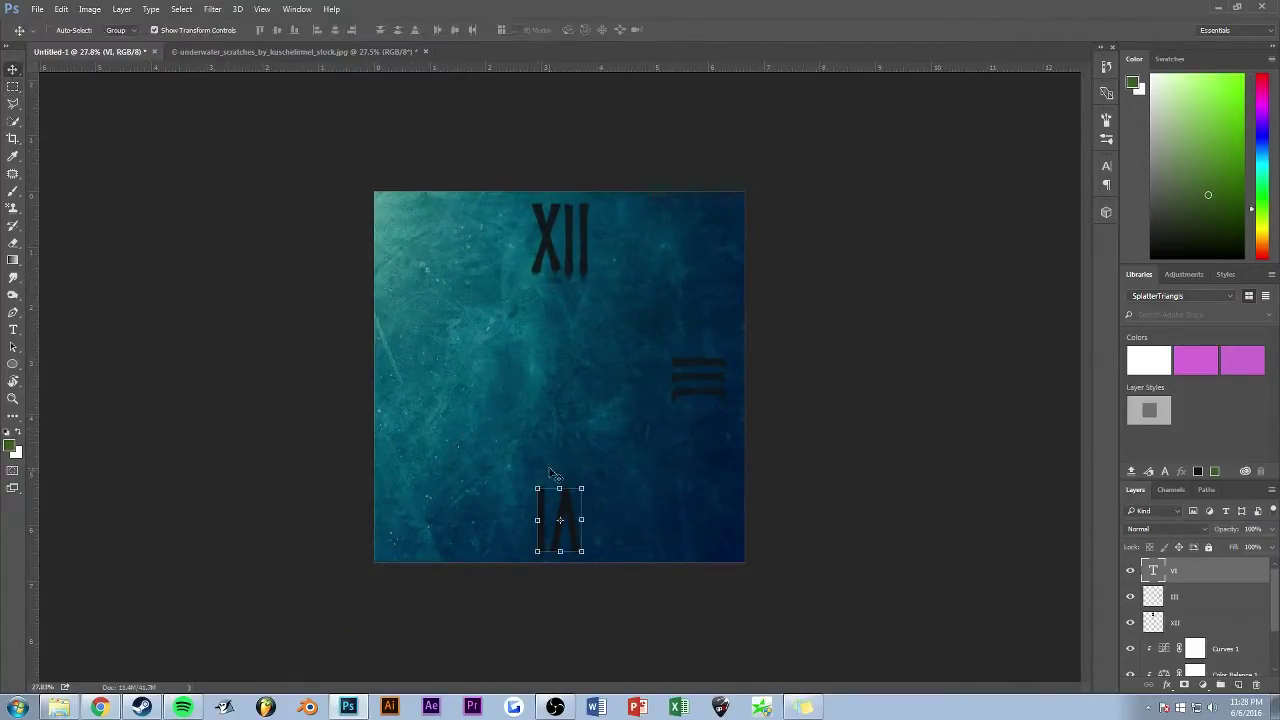
pyautogui.moveTo(566, 506); pyautogui.dragTo(572, 508)
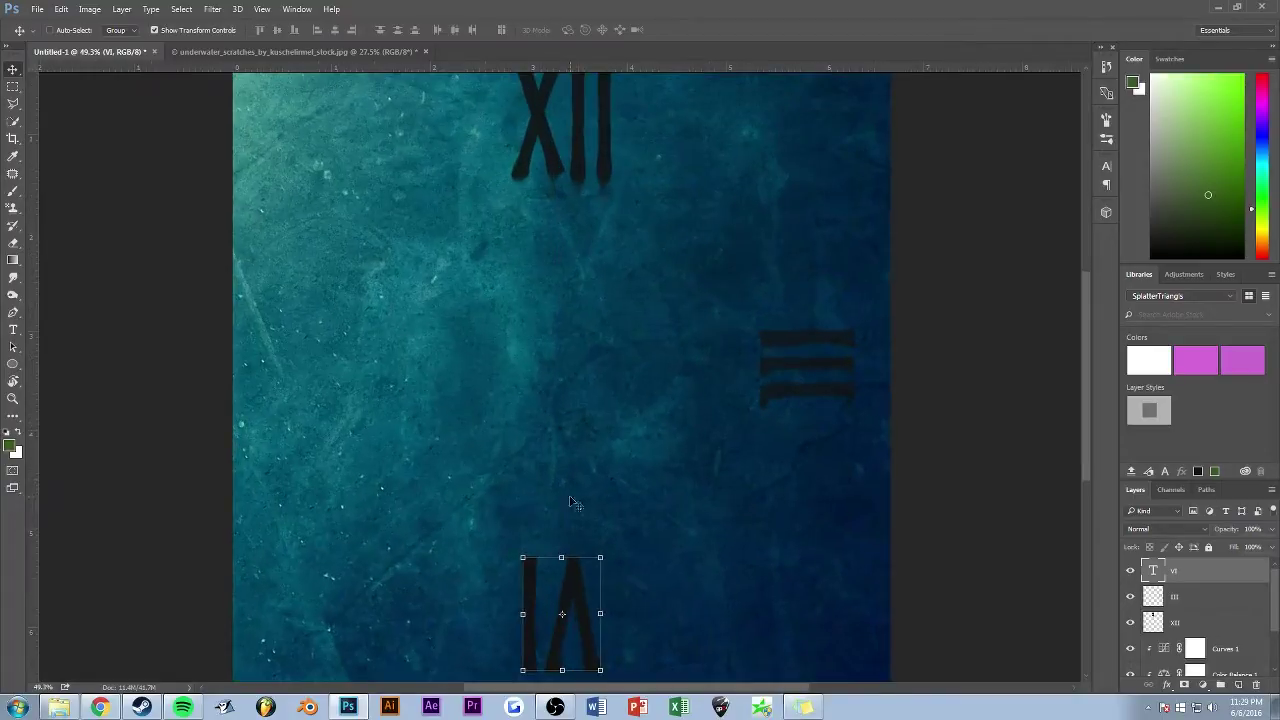
pyautogui.scroll(5, 570, 450)
# Step: Rasterize VI, fade it to 74%, smudge its bottom, and start new text on the left
pyautogui.rightClick(1137, 563)
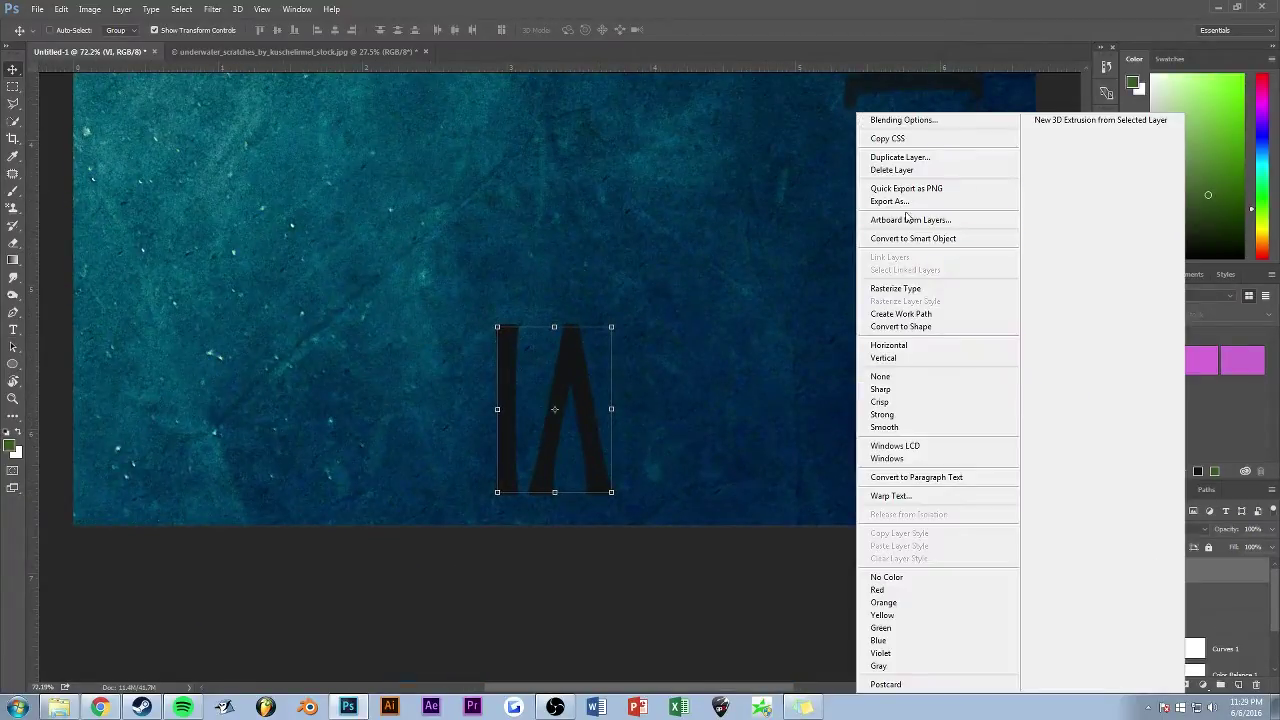
pyautogui.click(918, 288)
pyautogui.press('6')
pyautogui.press('3')
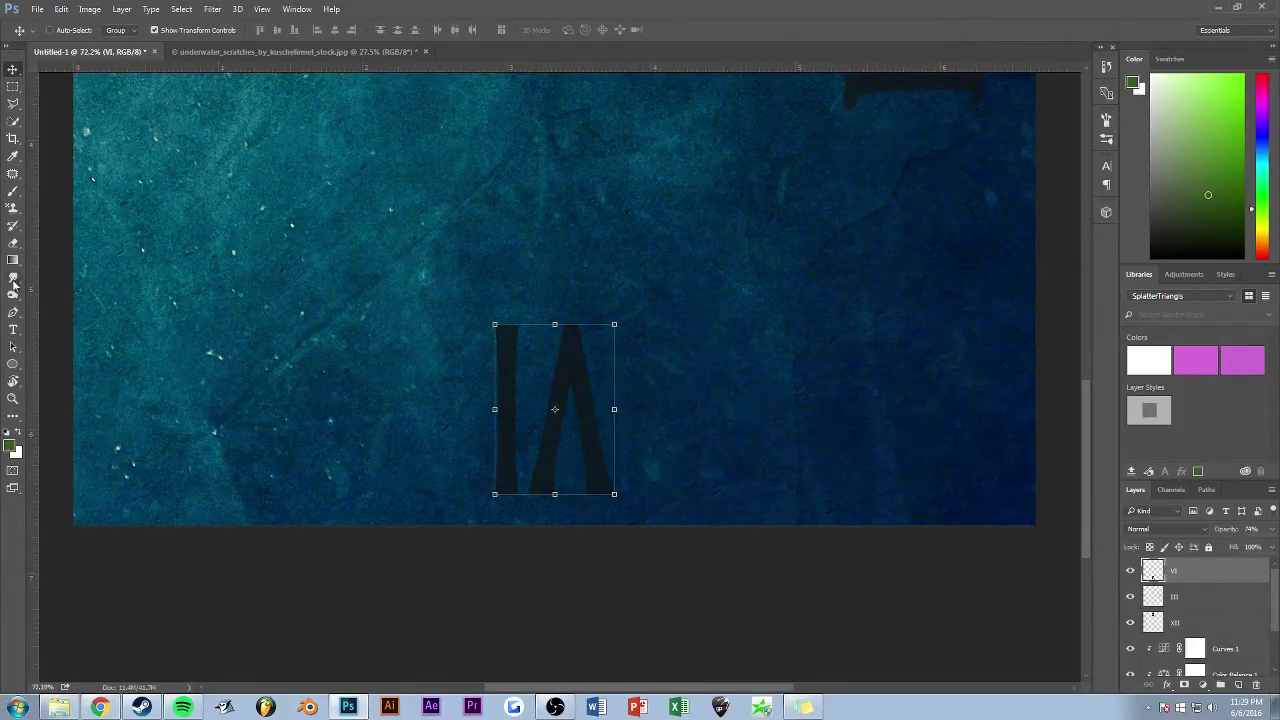
pyautogui.click(13, 282)
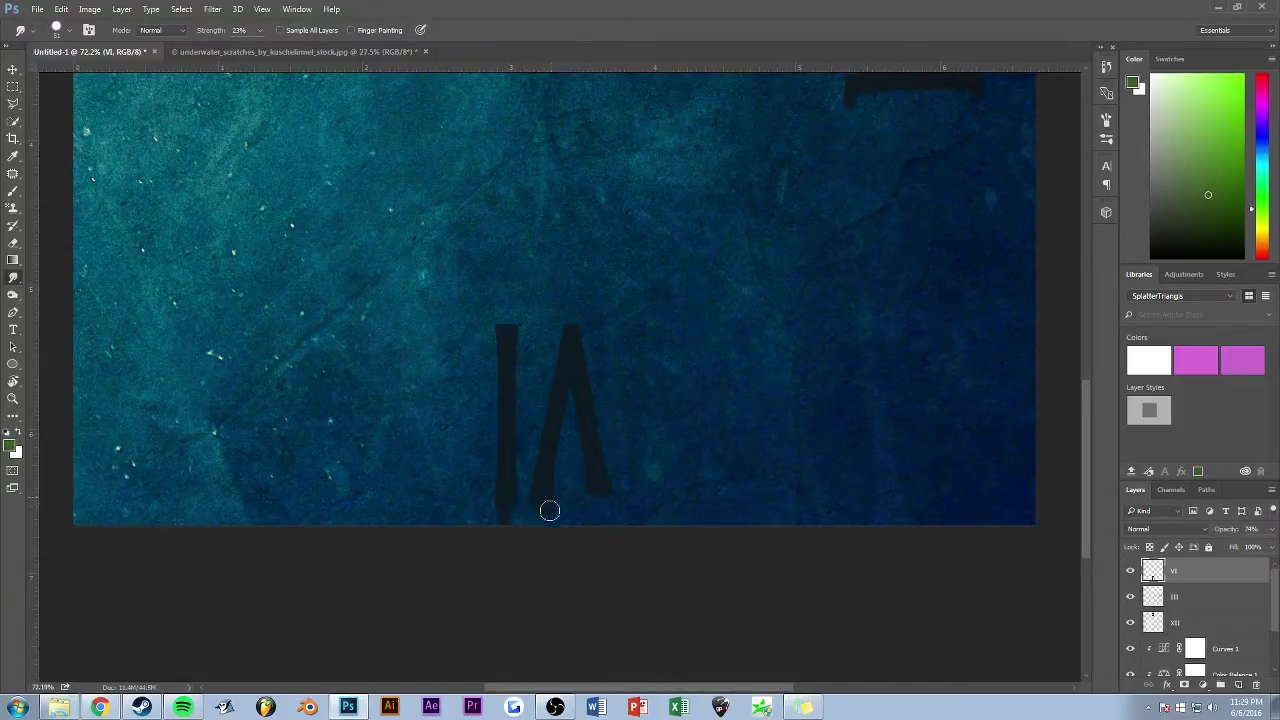
pyautogui.scroll(-3, 423, 449)
pyautogui.scroll(-1, 427, 449)
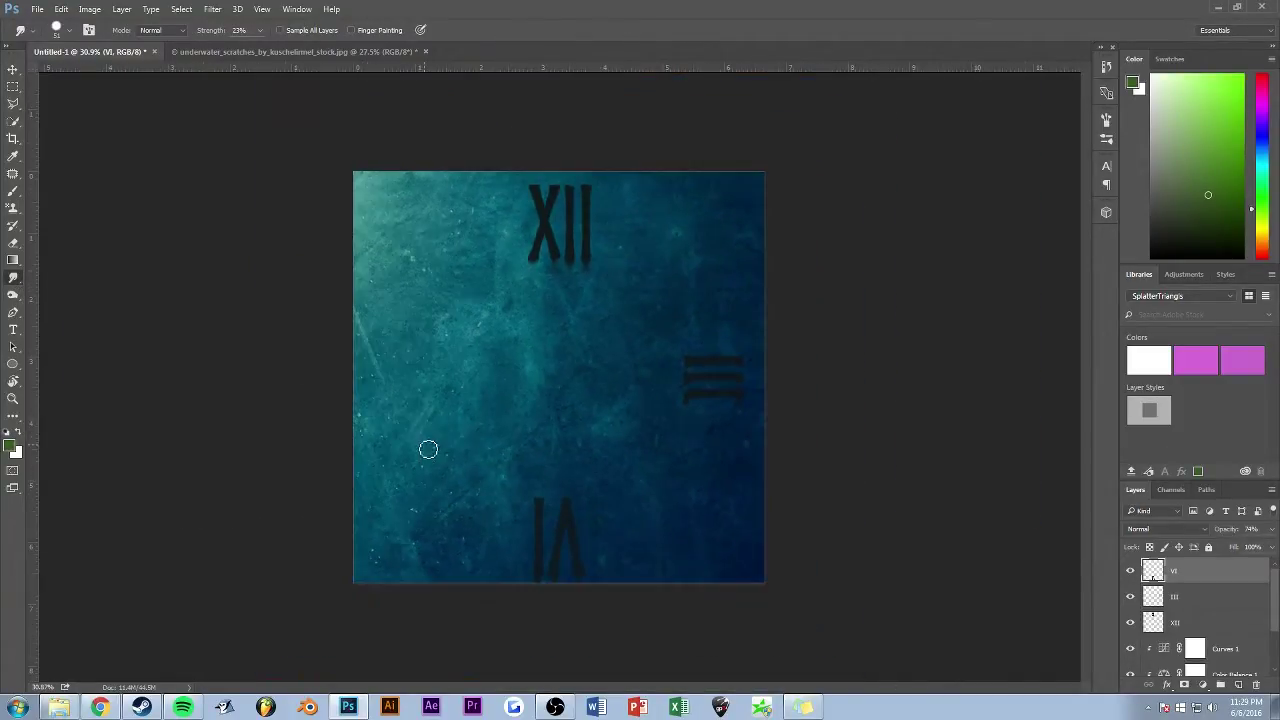
pyautogui.scroll(1, 425, 442)
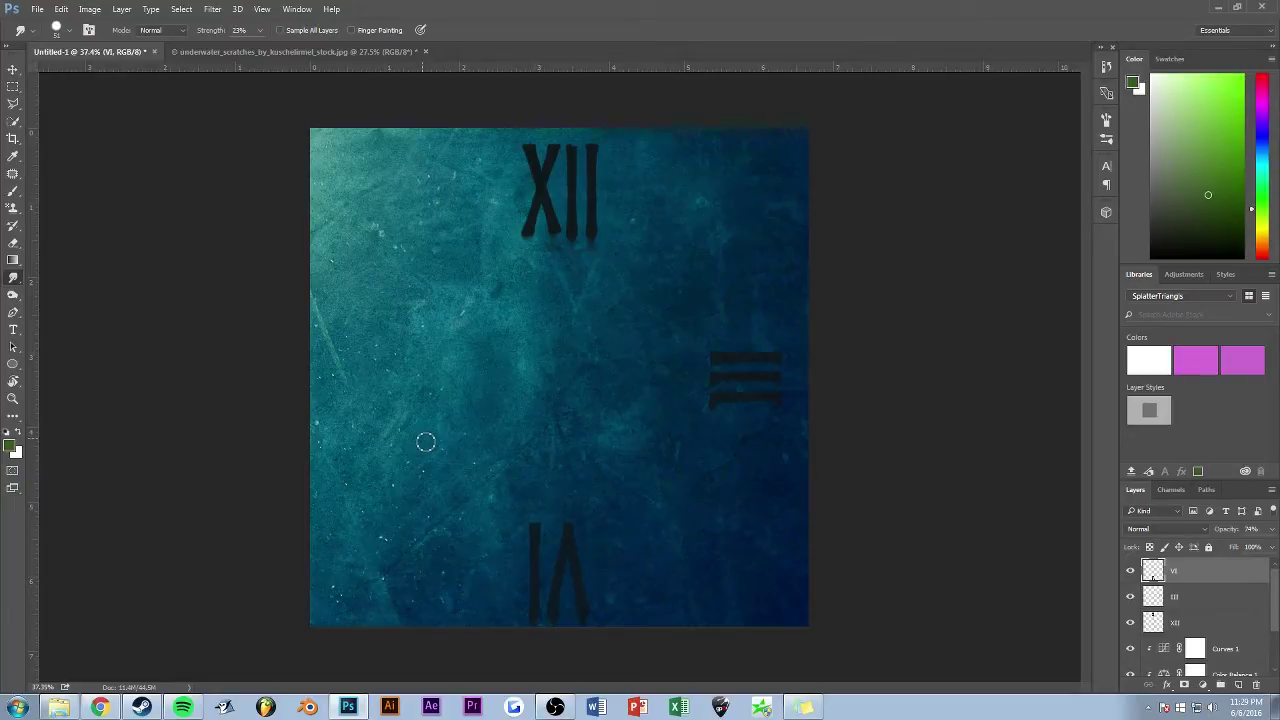
pyautogui.press('t')
pyautogui.click(378, 407)
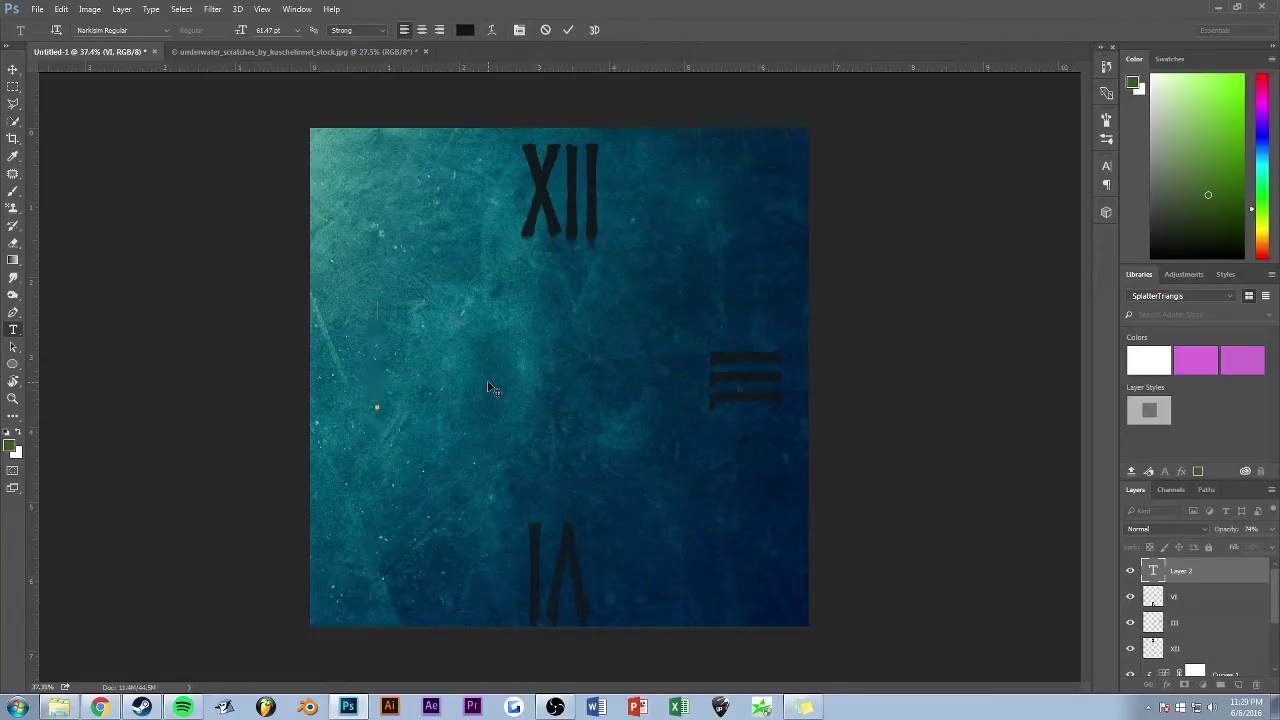
# Step: Type the IX numeral, rotate it sideways and place it at the clock's left edge
pyautogui.write('IX')
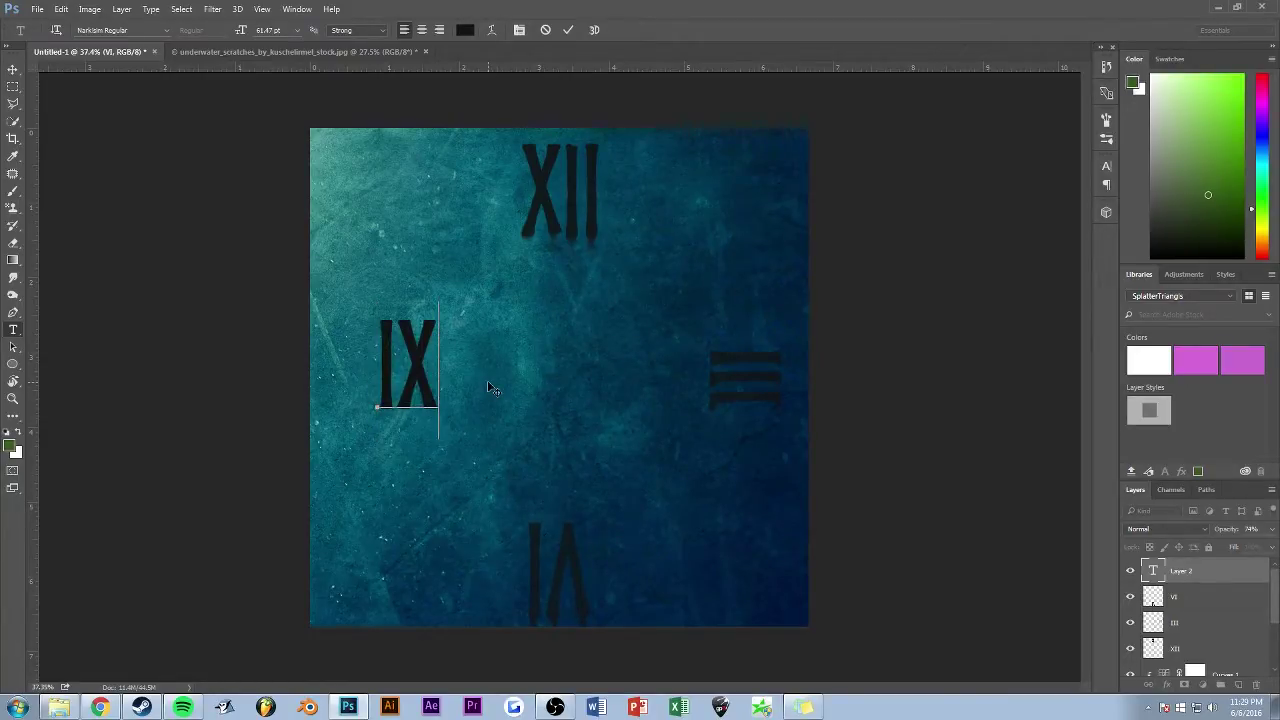
pyautogui.hotkey('ctrl', 'Return')
pyautogui.hotkey('ctrl', 't')
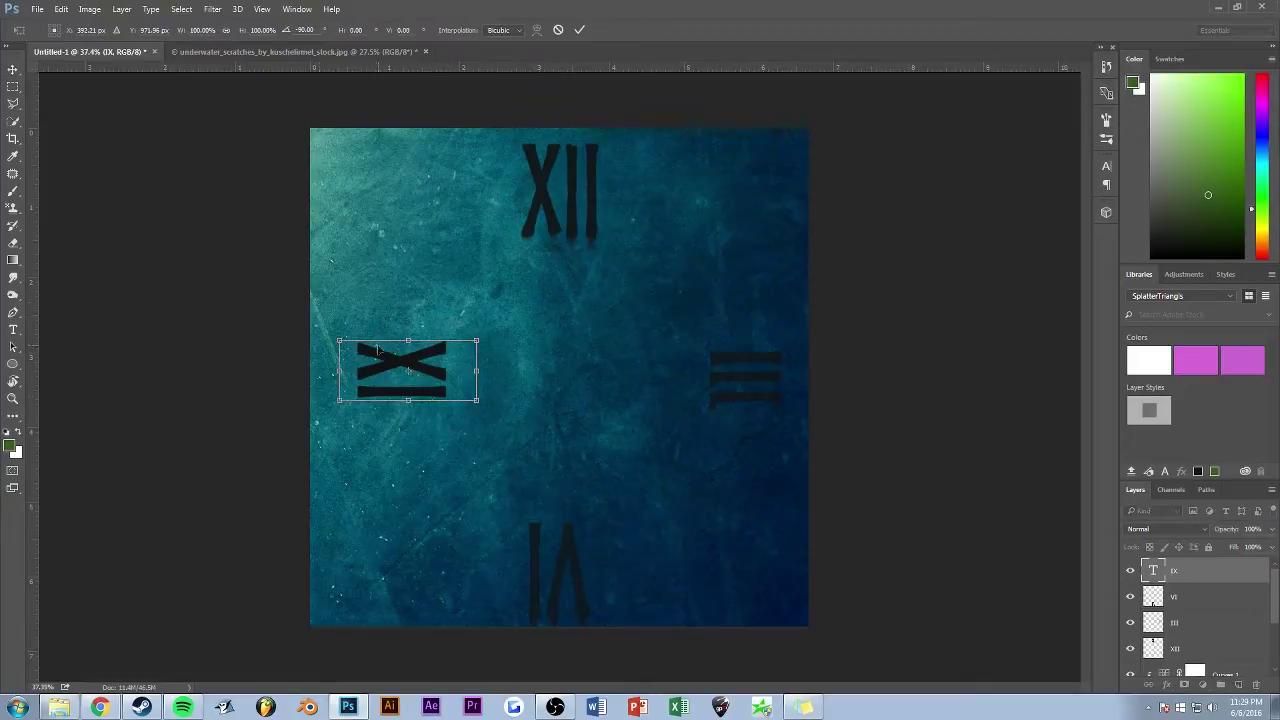
pyautogui.moveTo(377, 350); pyautogui.dragTo(420, 377)
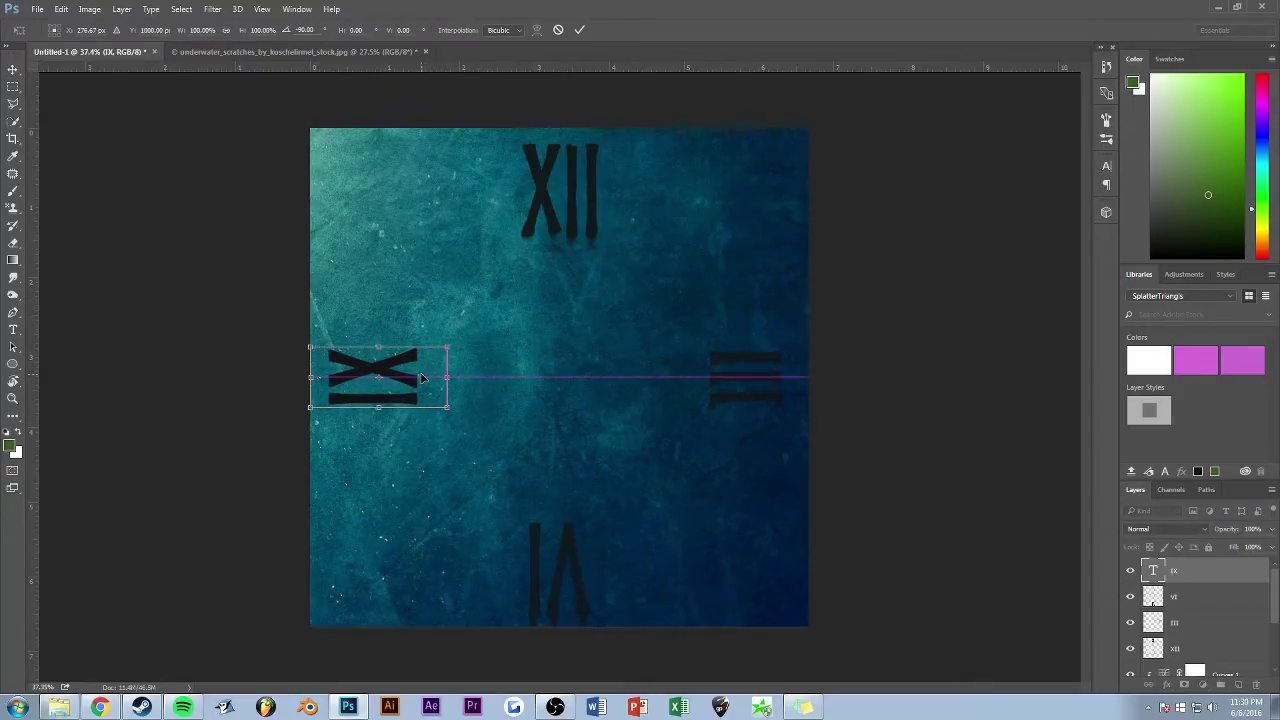
pyautogui.moveTo(420, 377); pyautogui.dragTo(410, 378)
pyautogui.click(579, 29)
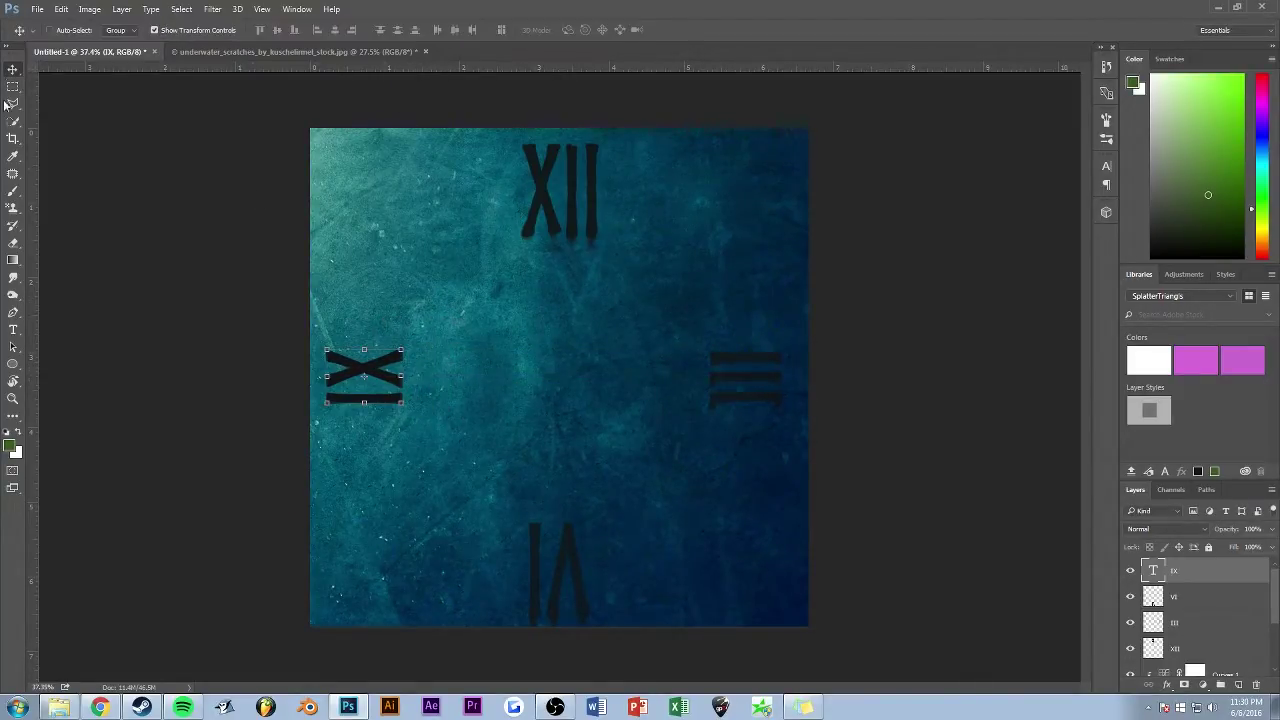
# Step: Centre the VI numeral horizontally along the bottom of the clock
pyautogui.click(13, 87)
pyautogui.scroll(-3, 400, 363)
pyautogui.scroll(-1, 403, 363)
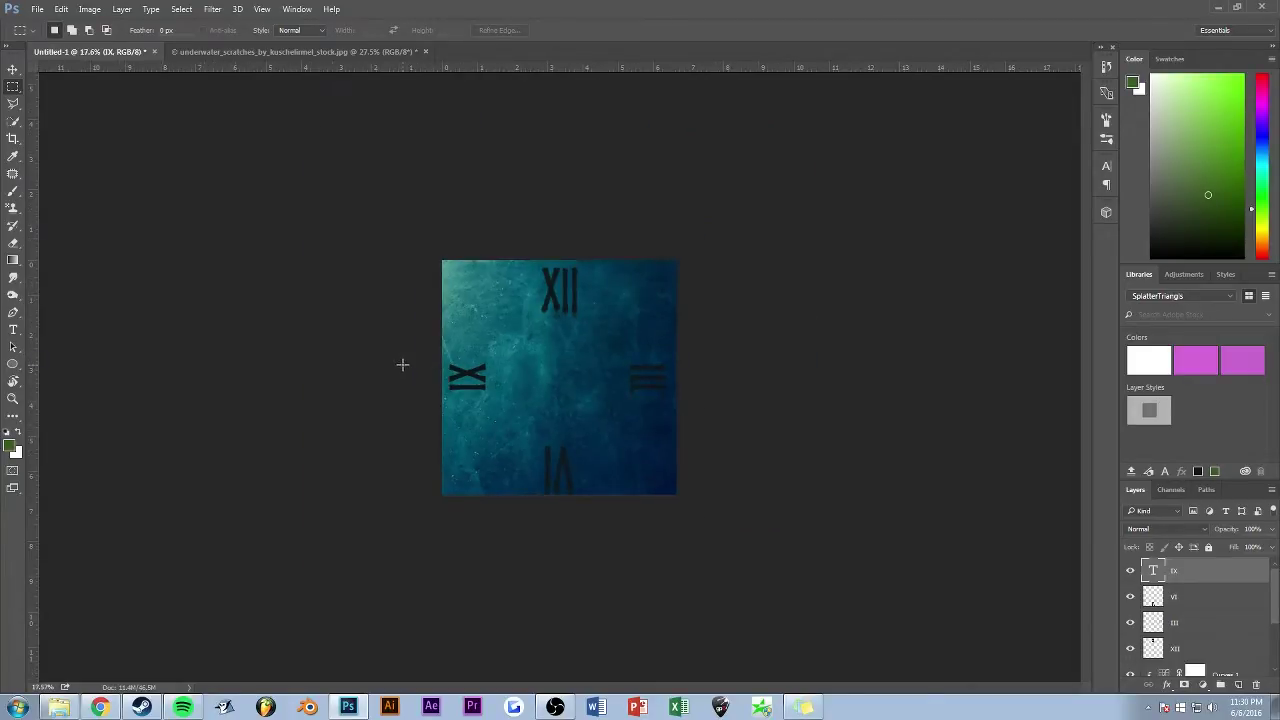
pyautogui.scroll(2, 403, 363)
pyautogui.scroll(1, 403, 363)
pyautogui.click(1200, 600)
pyautogui.press('v')
pyautogui.moveTo(564, 507); pyautogui.dragTo(572, 503)
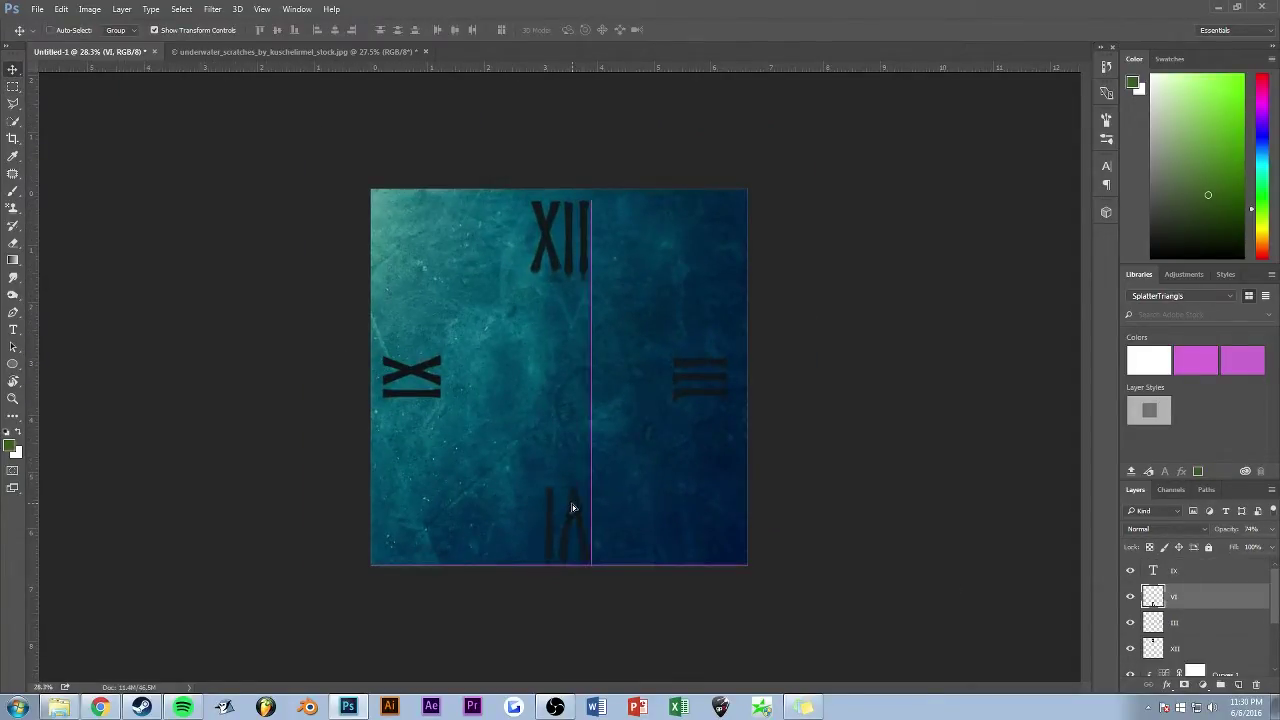
# Step: Snap the IX numeral to the left-middle smart guide
pyautogui.press('m')
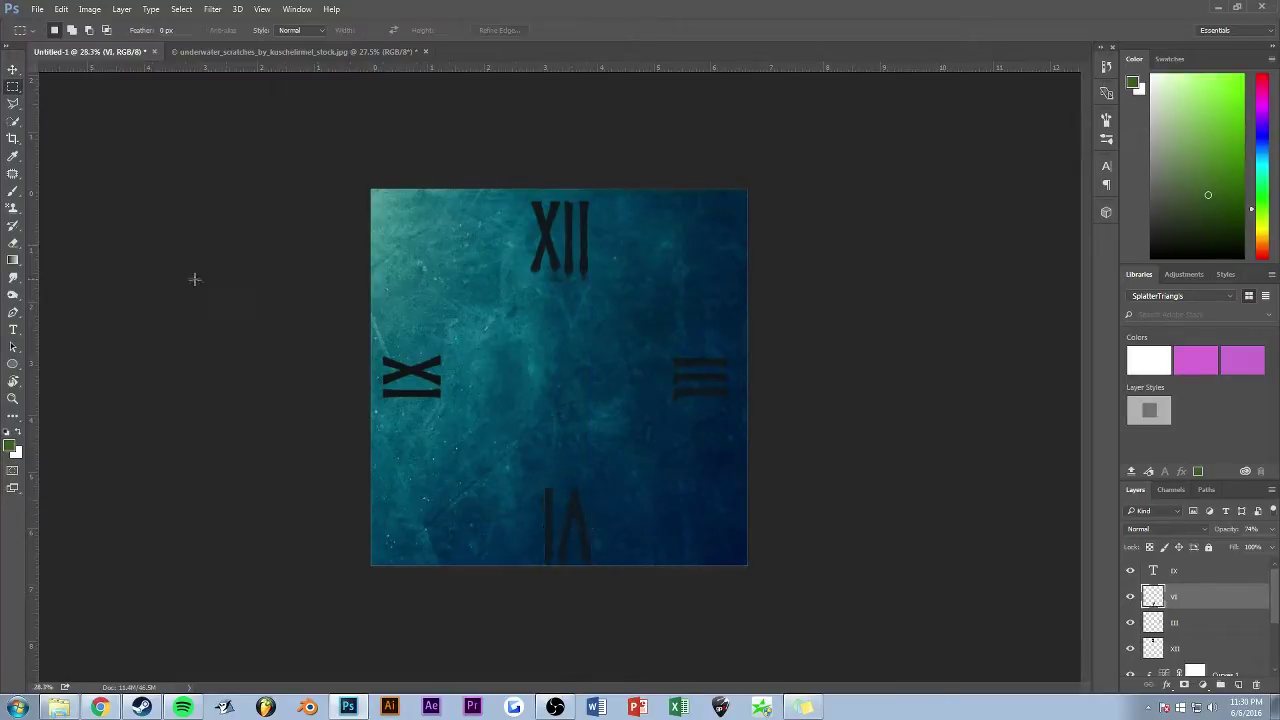
pyautogui.scroll(-2, 243, 285)
pyautogui.scroll(1, 243, 285)
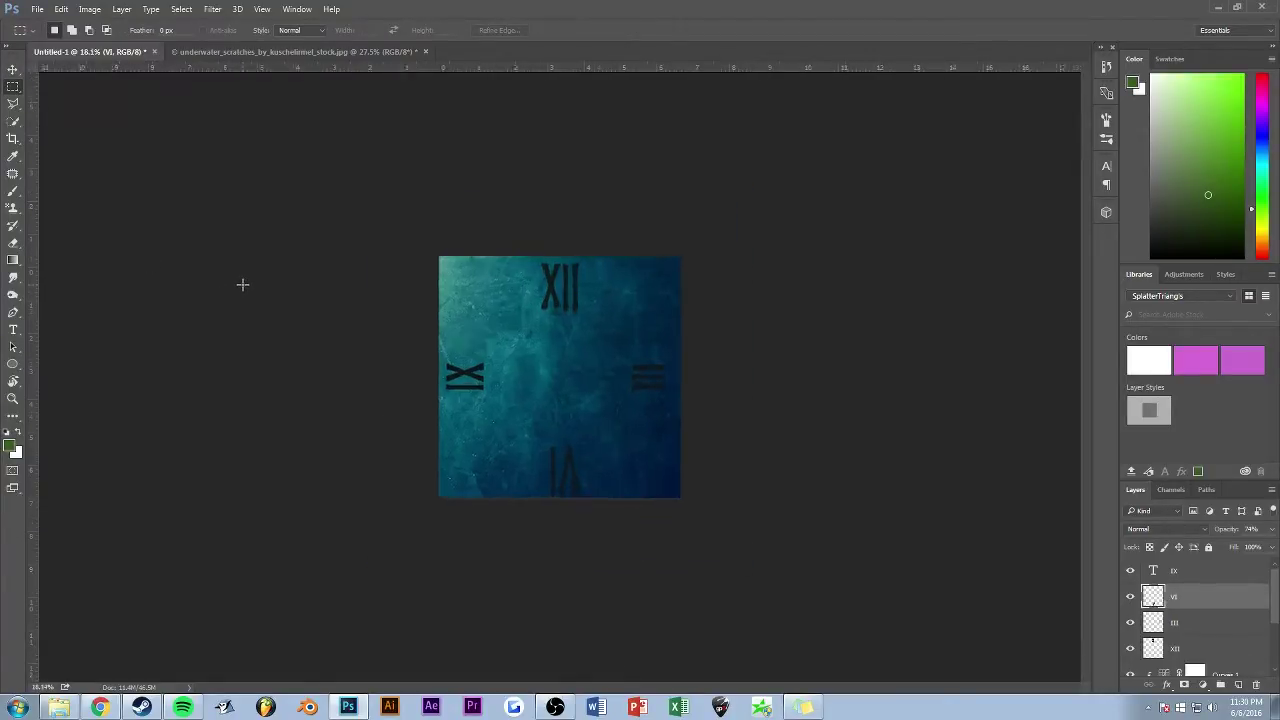
pyautogui.scroll(3, 245, 280)
pyautogui.press('v')
pyautogui.moveTo(368, 376); pyautogui.dragTo(371, 372)
pyautogui.scroll(-2, 533, 427)
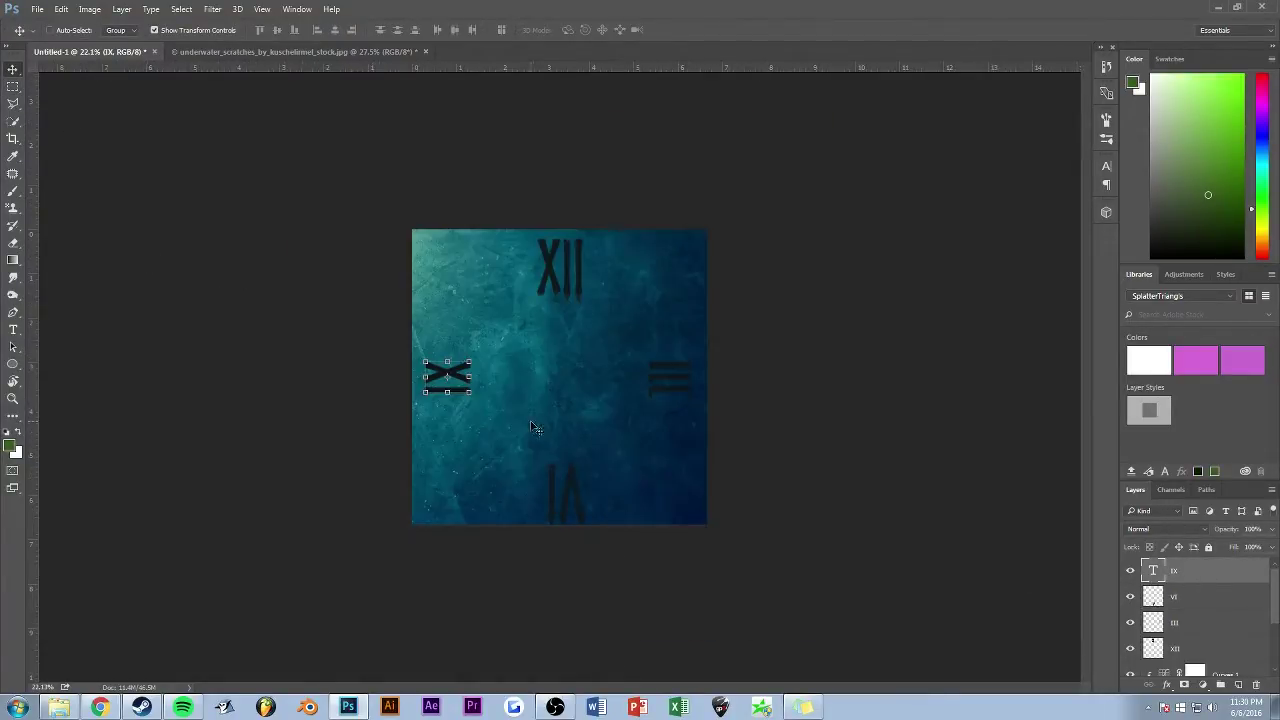
pyautogui.scroll(3, 505, 405)
pyautogui.scroll(1, 505, 405)
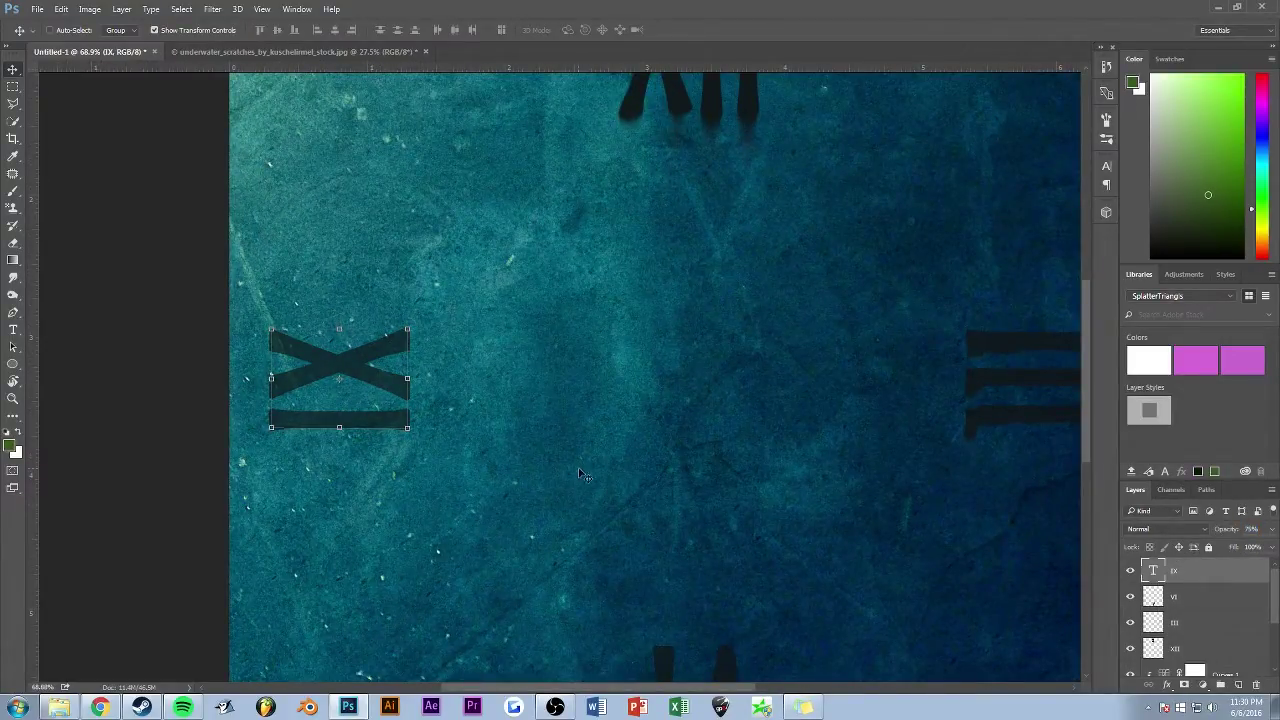
# Step: Rasterize the IX text layer and smudge its bottom into drips
pyautogui.rightClick(1182, 570)
pyautogui.click(934, 257)
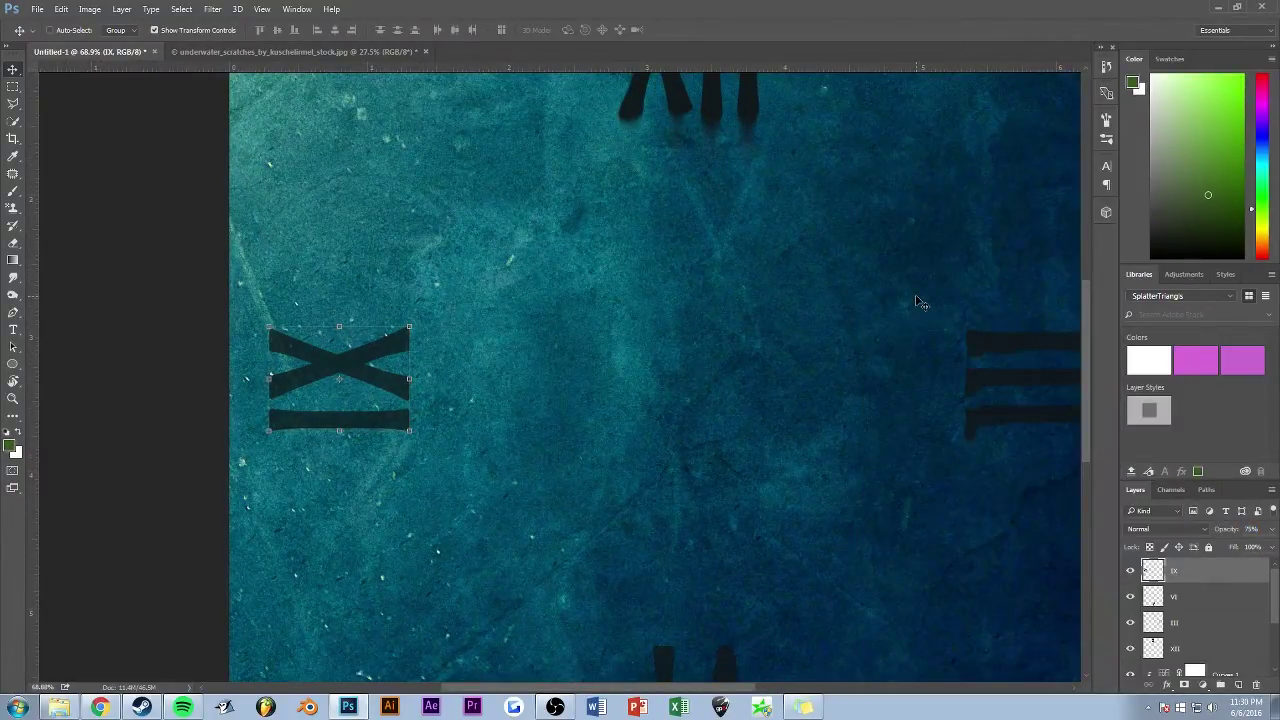
pyautogui.click(13, 277)
pyautogui.moveTo(402, 424); pyautogui.dragTo(270, 430)
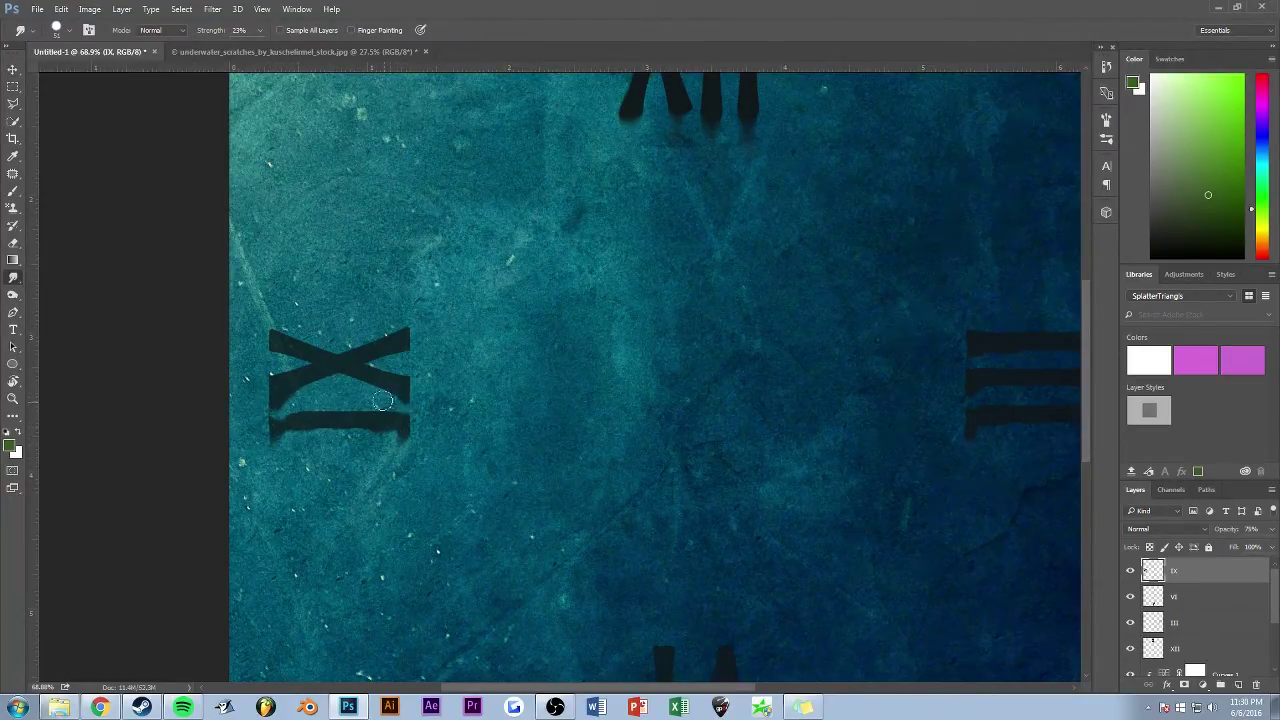
pyautogui.scroll(-3, 503, 442)
pyautogui.scroll(2, 440, 414)
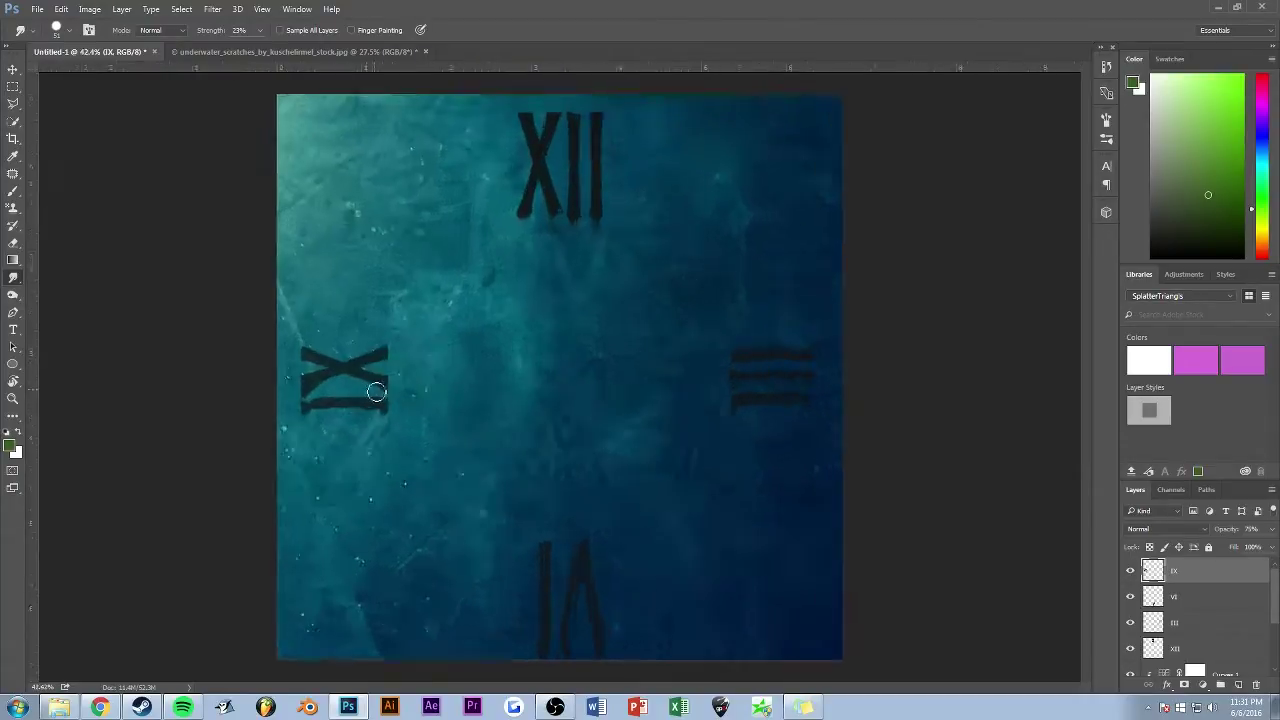
pyautogui.scroll(2, 374, 391)
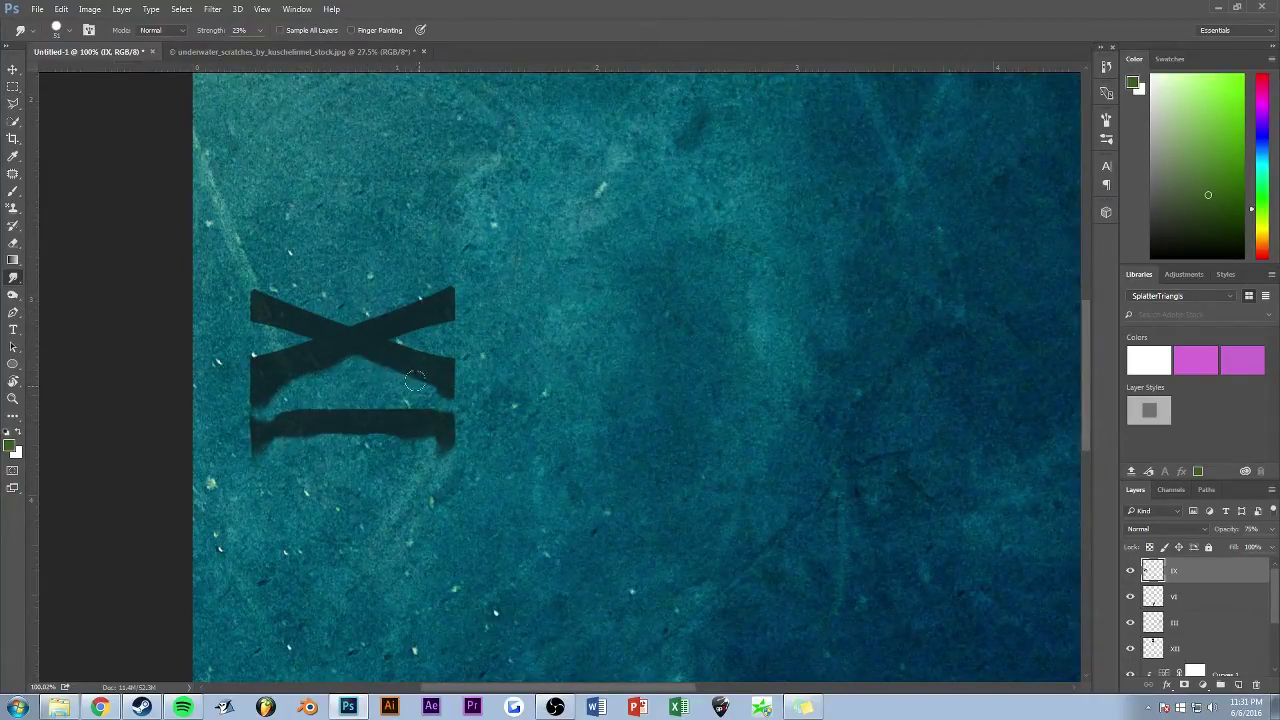
pyautogui.scroll(-2, 415, 381)
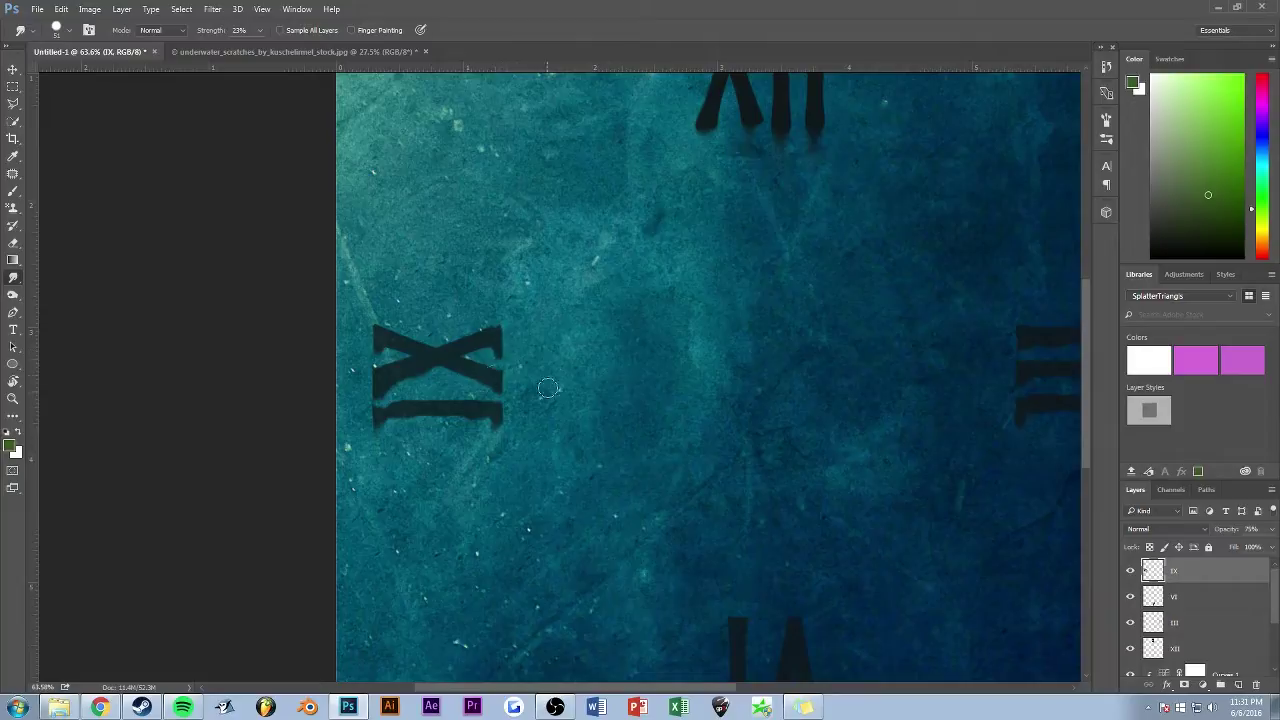
pyautogui.scroll(-1, 491, 366)
pyautogui.scroll(-1, 530, 318)
pyautogui.scroll(2, 530, 318)
# Step: Add a 'Clockwork' title, scale it to about 75% and centre it on the canvas
pyautogui.keyDown('ctrl'); pyautogui.click(566, 294); pyautogui.keyUp('ctrl')
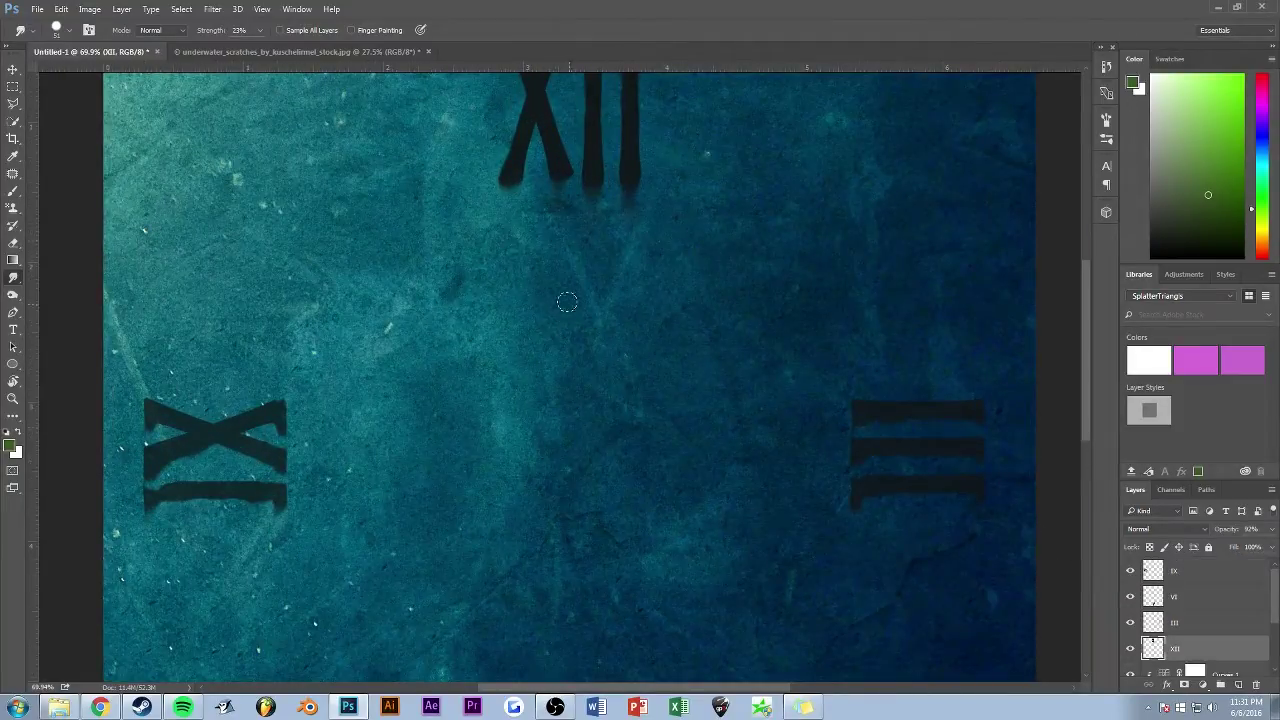
pyautogui.scroll(2, 566, 294)
pyautogui.scroll(-2, 594, 234)
pyautogui.scroll(-1, 560, 440)
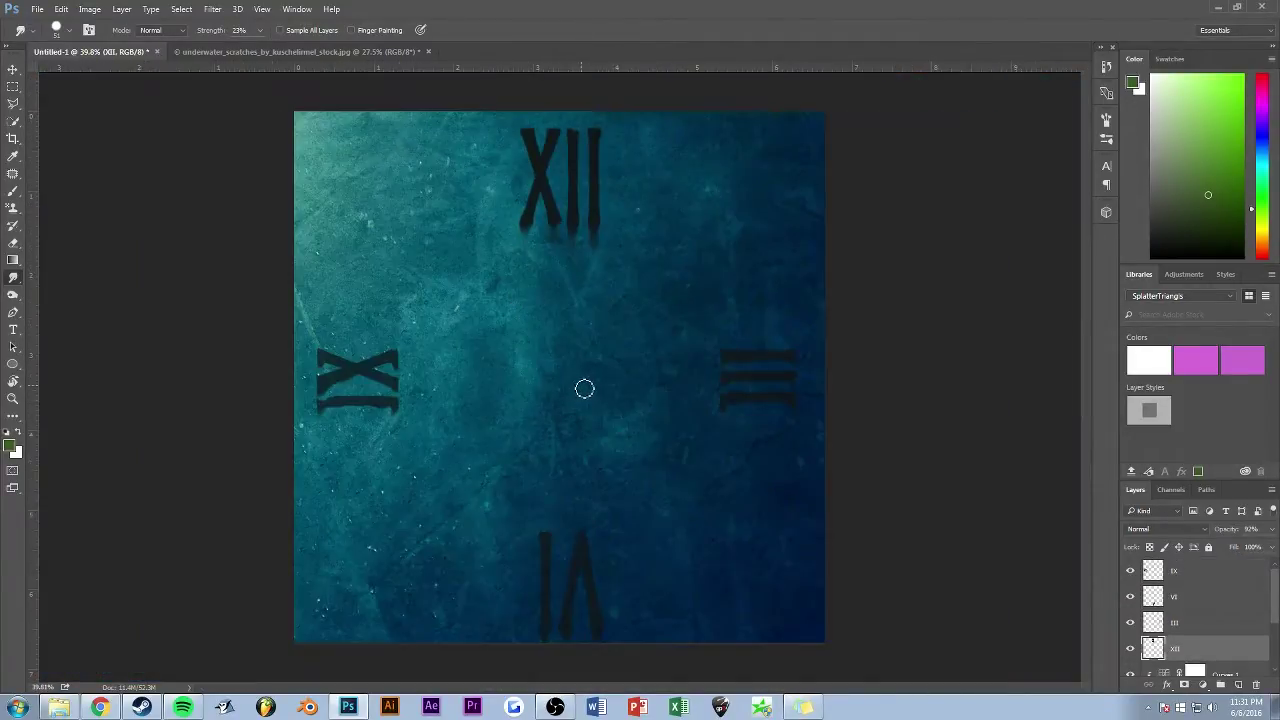
pyautogui.scroll(-1, 665, 532)
pyautogui.scroll(2, 637, 526)
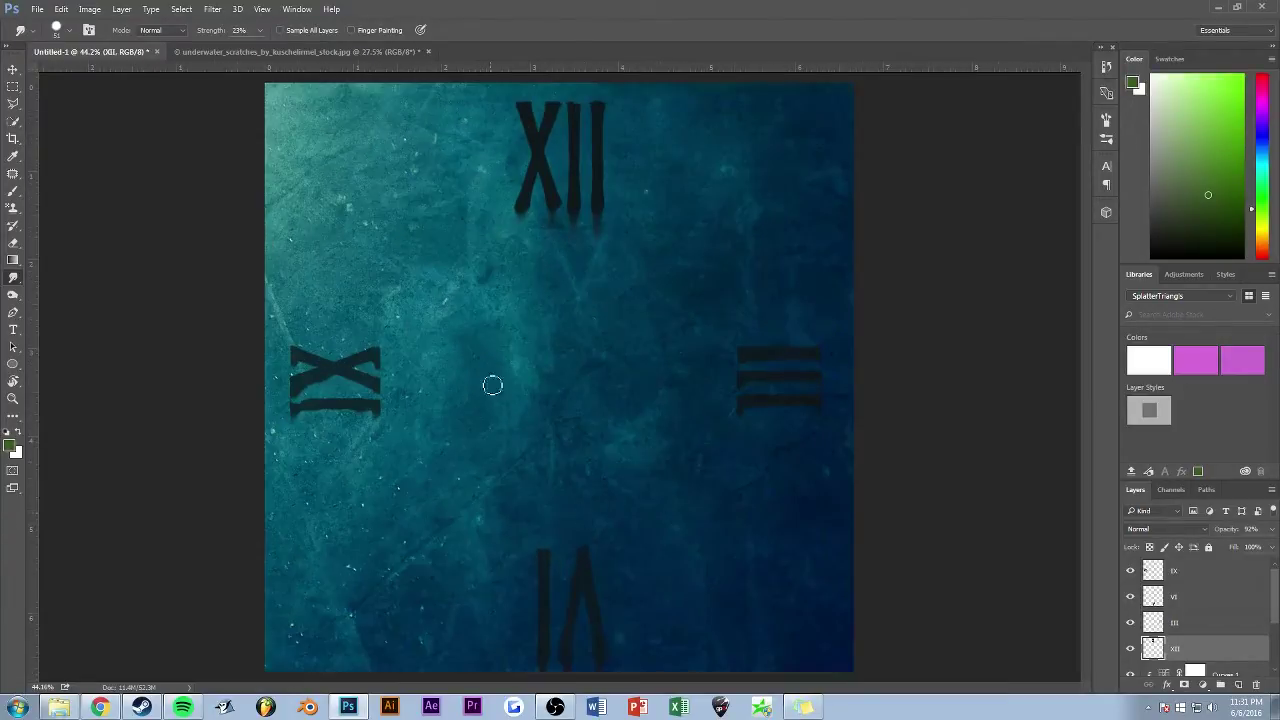
pyautogui.press('t')
pyautogui.click(481, 362)
pyautogui.write('Clockwork')
pyautogui.hotkey('ctrl', 'Return')
pyautogui.press('v')
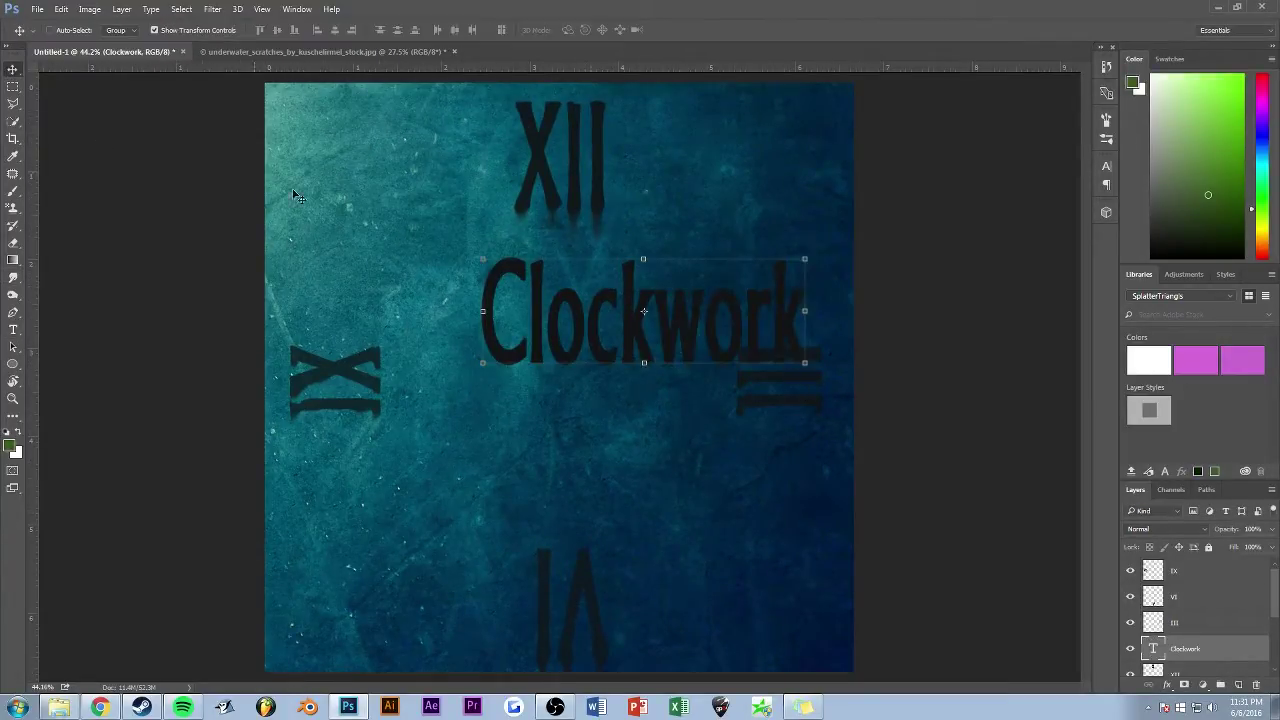
pyautogui.moveTo(806, 259); pyautogui.dragTo(697, 277)
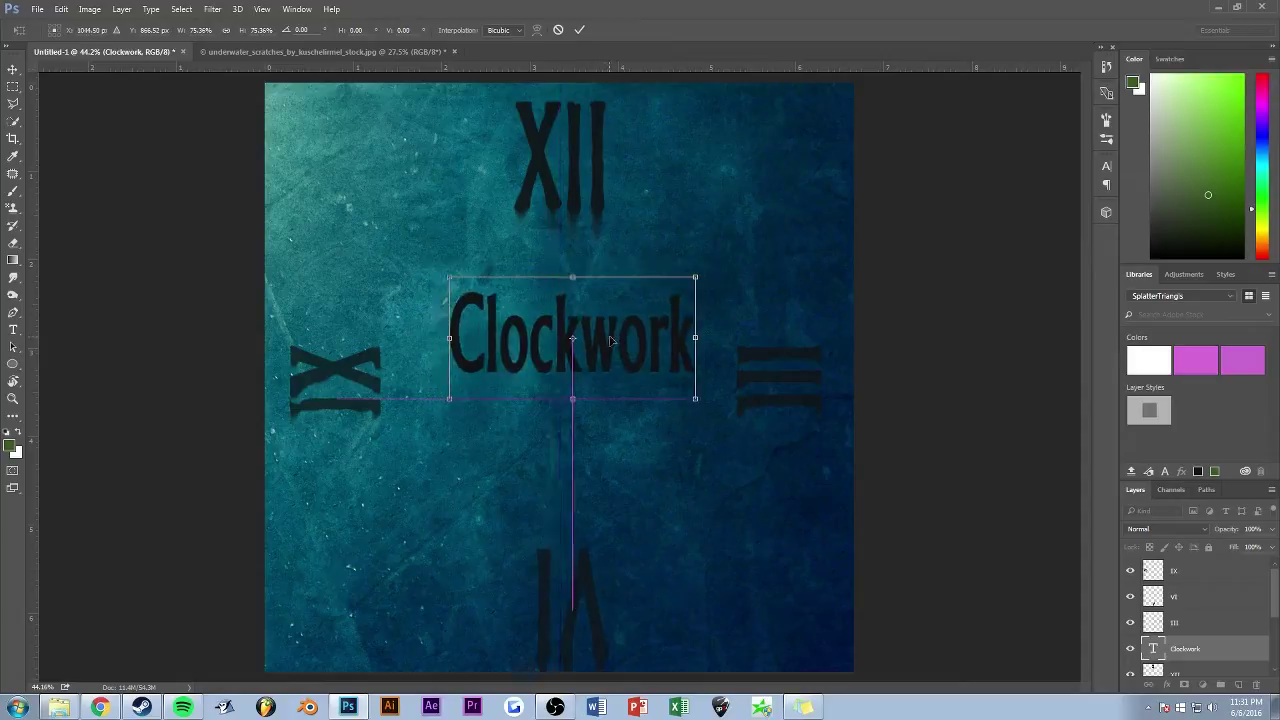
pyautogui.moveTo(617, 341); pyautogui.dragTo(604, 330)
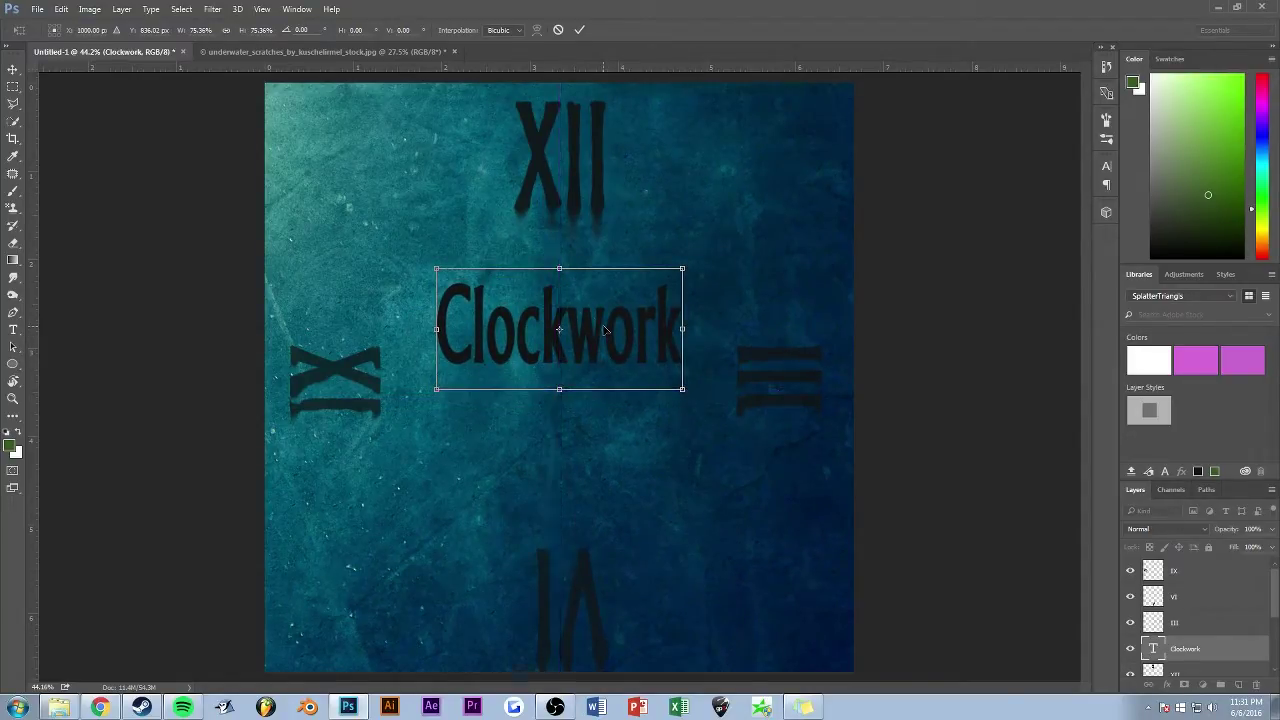
# Step: Recolour the Clockwork text a muted slate blue
pyautogui.press('Return')
pyautogui.doubleClick(559, 328)
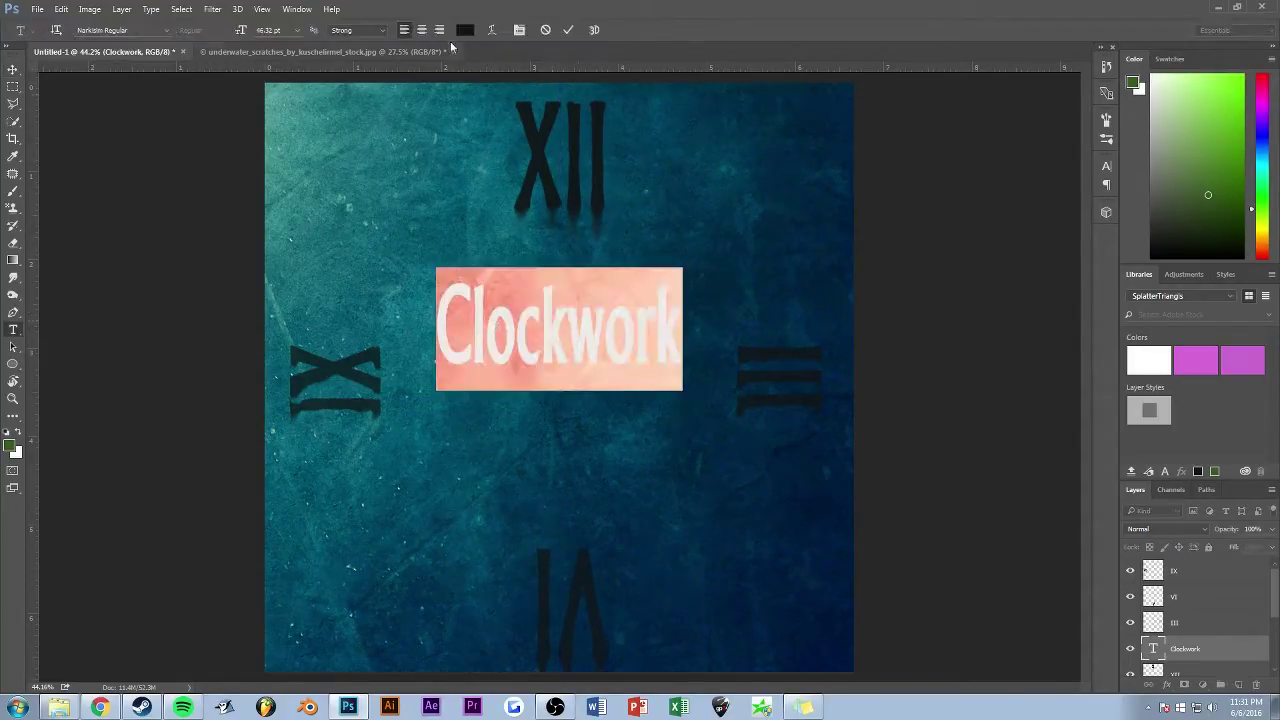
pyautogui.click(465, 30)
pyautogui.click(1063, 171)
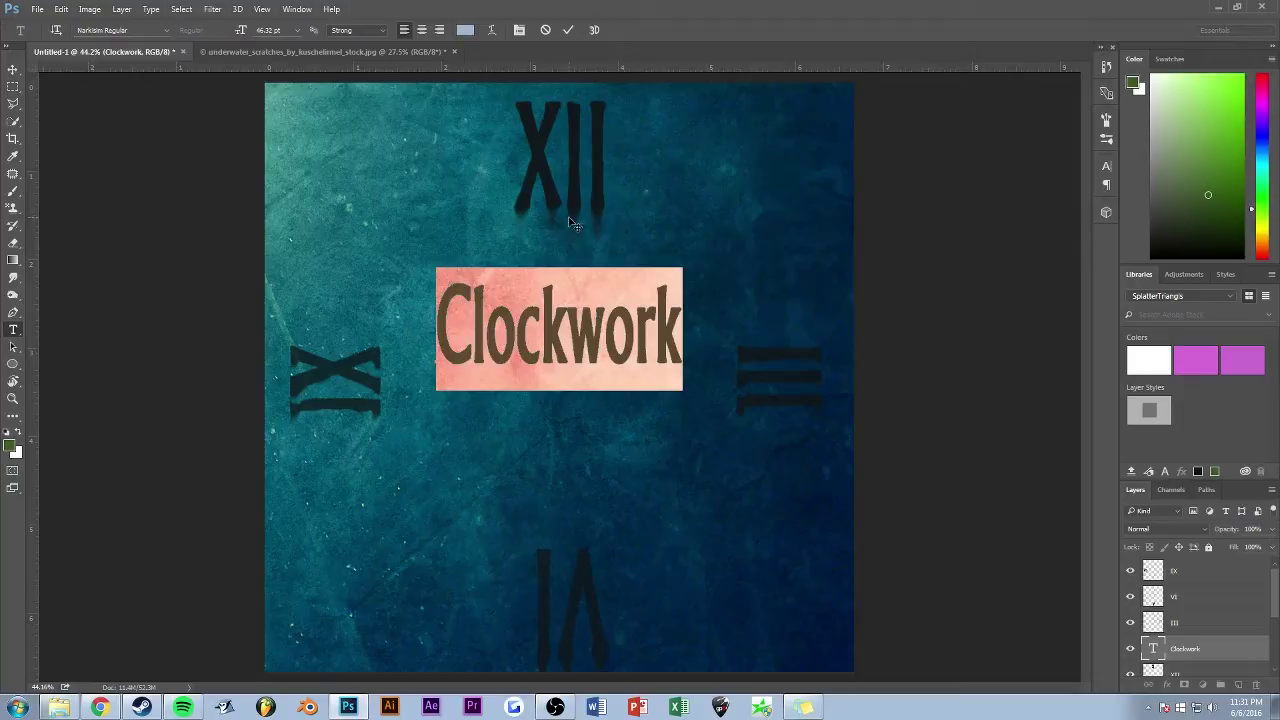
pyautogui.click(465, 30)
pyautogui.moveTo(814, 214); pyautogui.dragTo(828, 240)
pyautogui.click(1063, 171)
# Step: Lower the Clockwork title layer's opacity to 76%
pyautogui.scroll(3, 600, 260)
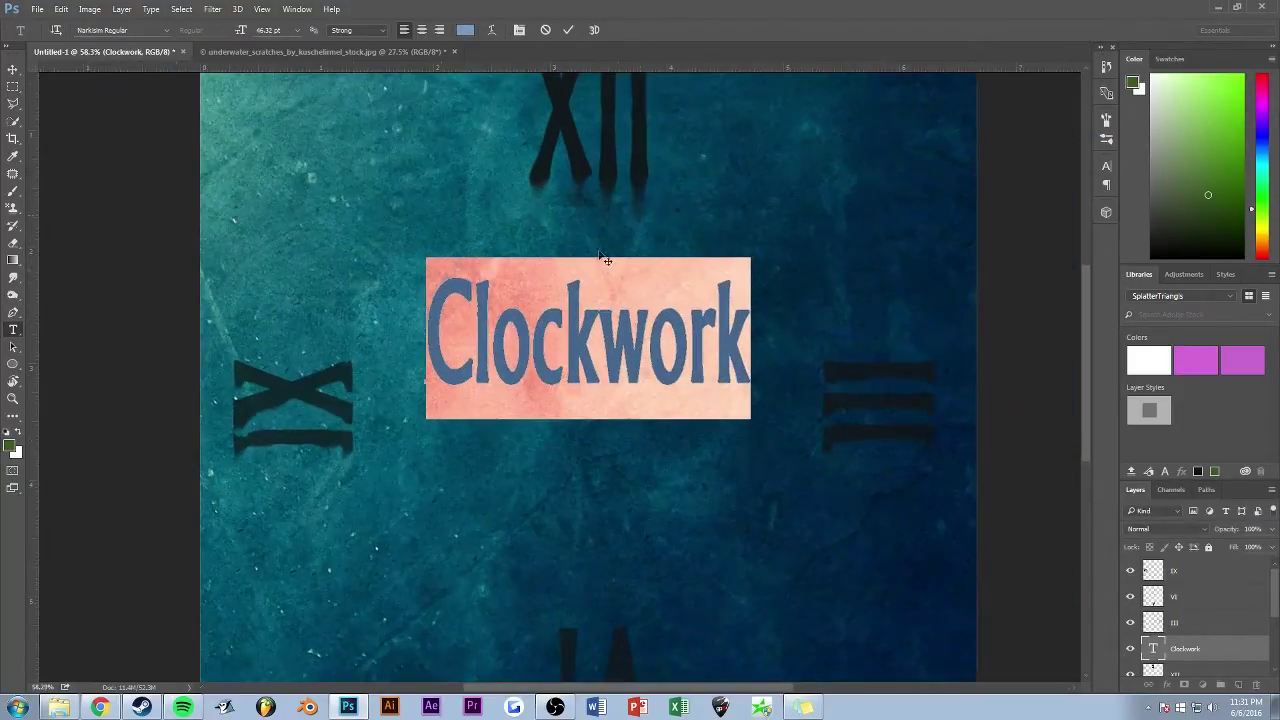
pyautogui.hotkey('ctrl', 'Return')
pyautogui.moveTo(1225, 529); pyautogui.dragTo(1237, 531)
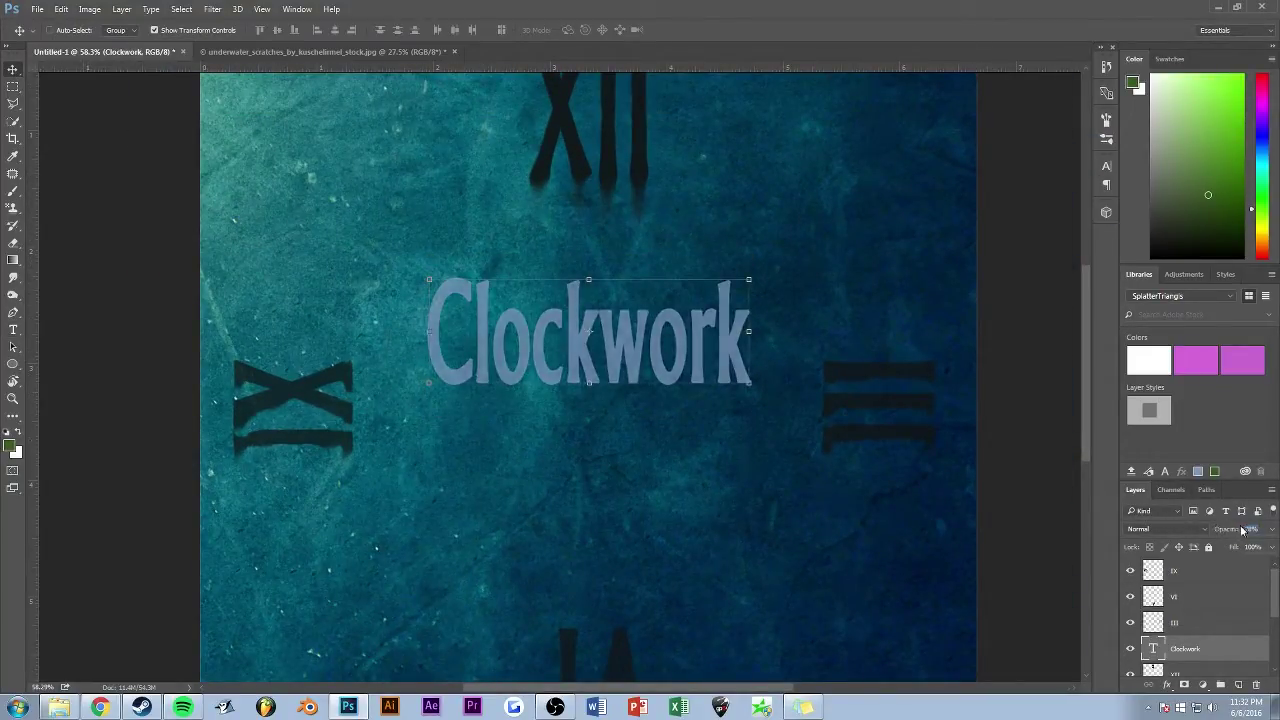
# Step: Rasterize Clockwork and smudge drips down from the C, o, c, r and k letters
pyautogui.click(13, 278)
pyautogui.click(455, 379)
pyautogui.press('Return')
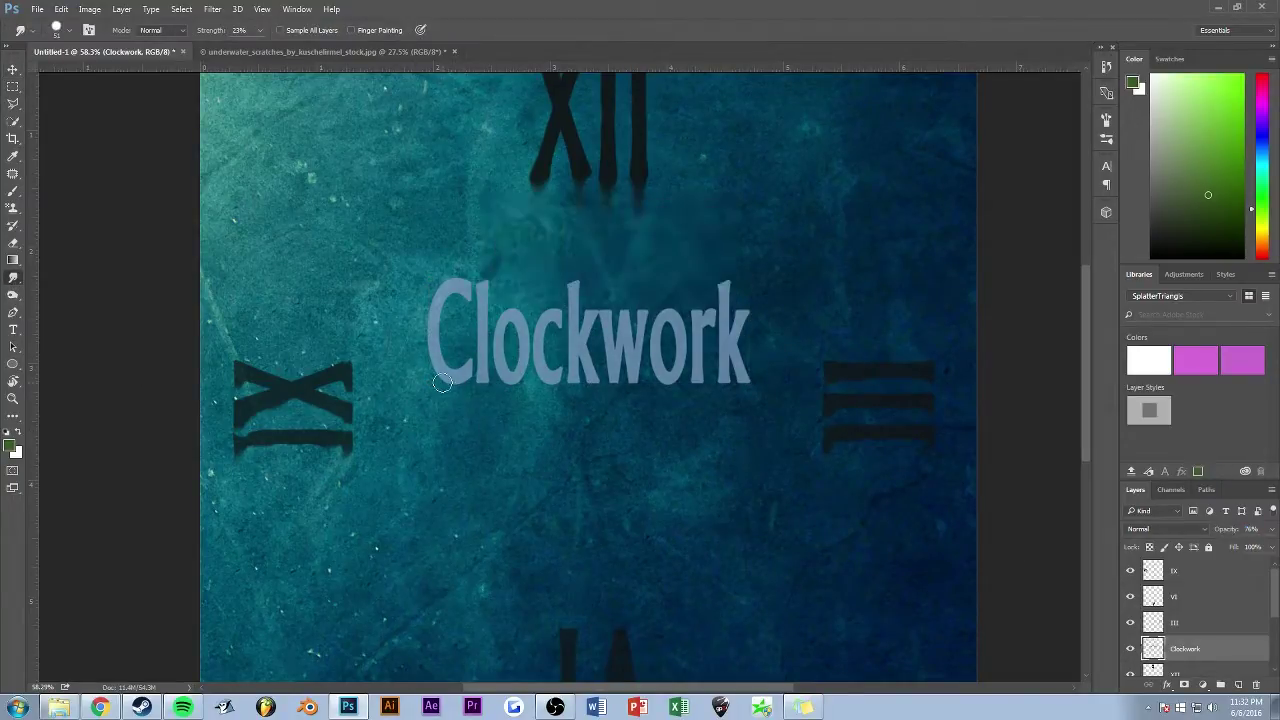
pyautogui.moveTo(443, 383); pyautogui.dragTo(457, 453)
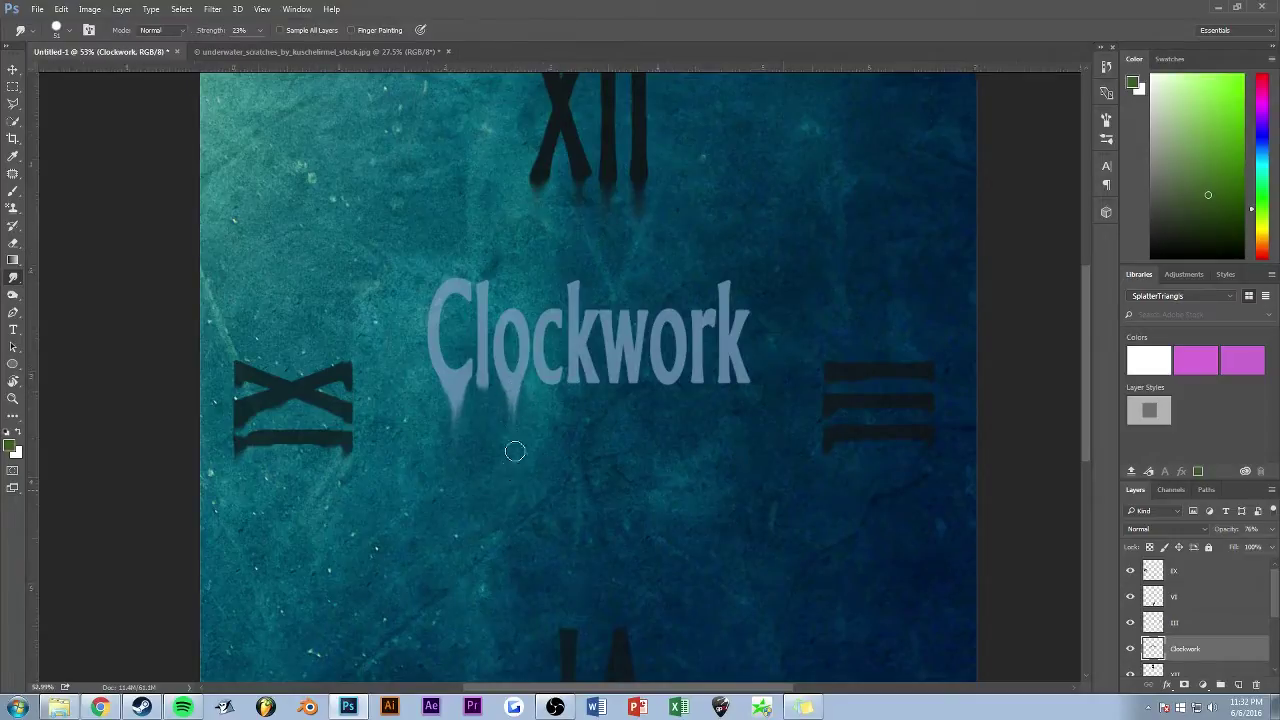
pyautogui.scroll(-3, 514, 451)
pyautogui.scroll(2, 530, 365)
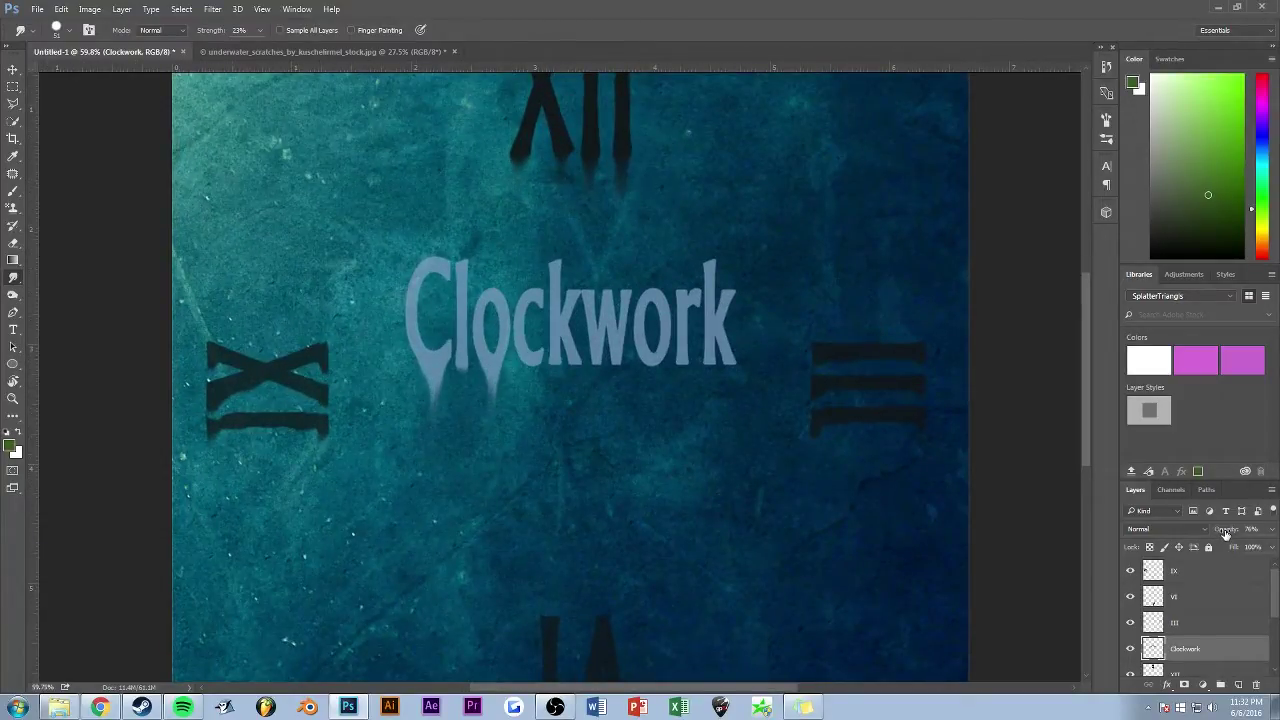
pyautogui.moveTo(535, 375); pyautogui.dragTo(552, 391)
pyautogui.moveTo(651, 362)
pyautogui.mouseDown()
pyautogui.moveTo(657, 389)
pyautogui.moveTo(680, 390)
pyautogui.mouseUp()
# Step: Shift the Clockwork title up slightly and move its layer to the top
pyautogui.keyDown('alt'); pyautogui.scroll(-5, 508, 423); pyautogui.keyUp('alt')
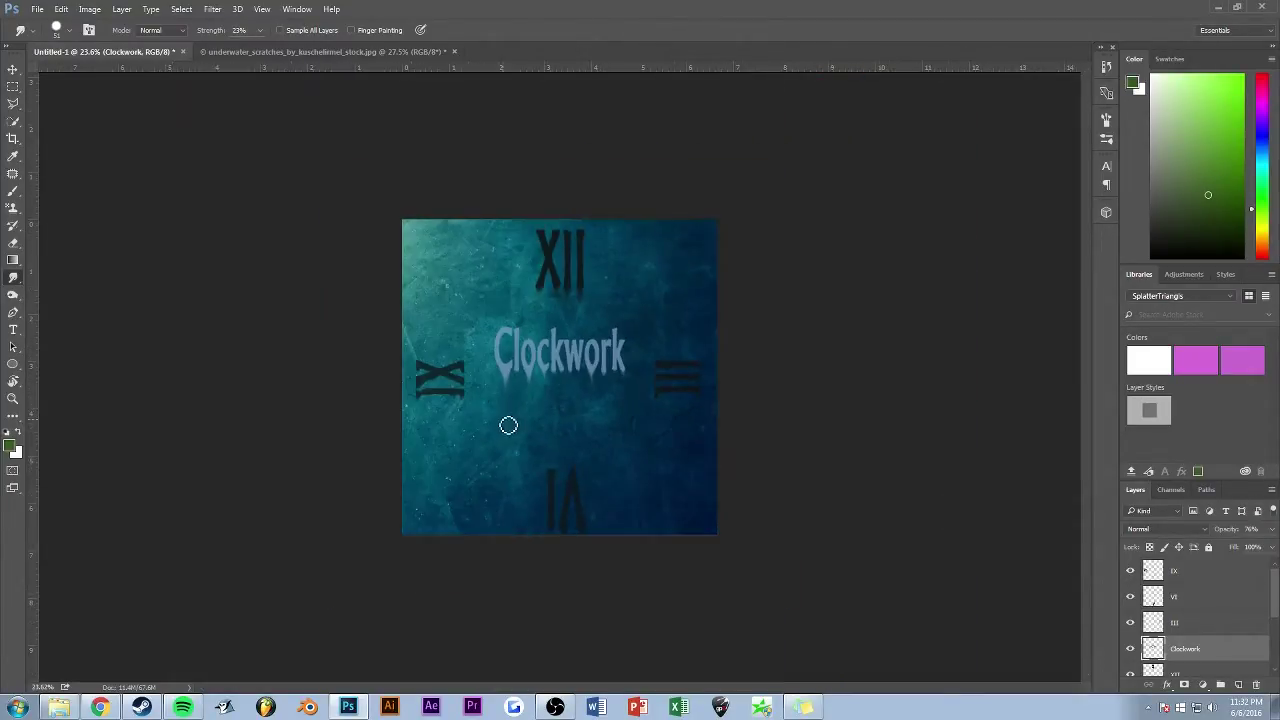
pyautogui.keyDown('alt'); pyautogui.scroll(1, 508, 400); pyautogui.keyUp('alt')
pyautogui.press('v')
pyautogui.moveTo(602, 346); pyautogui.dragTo(602, 318)
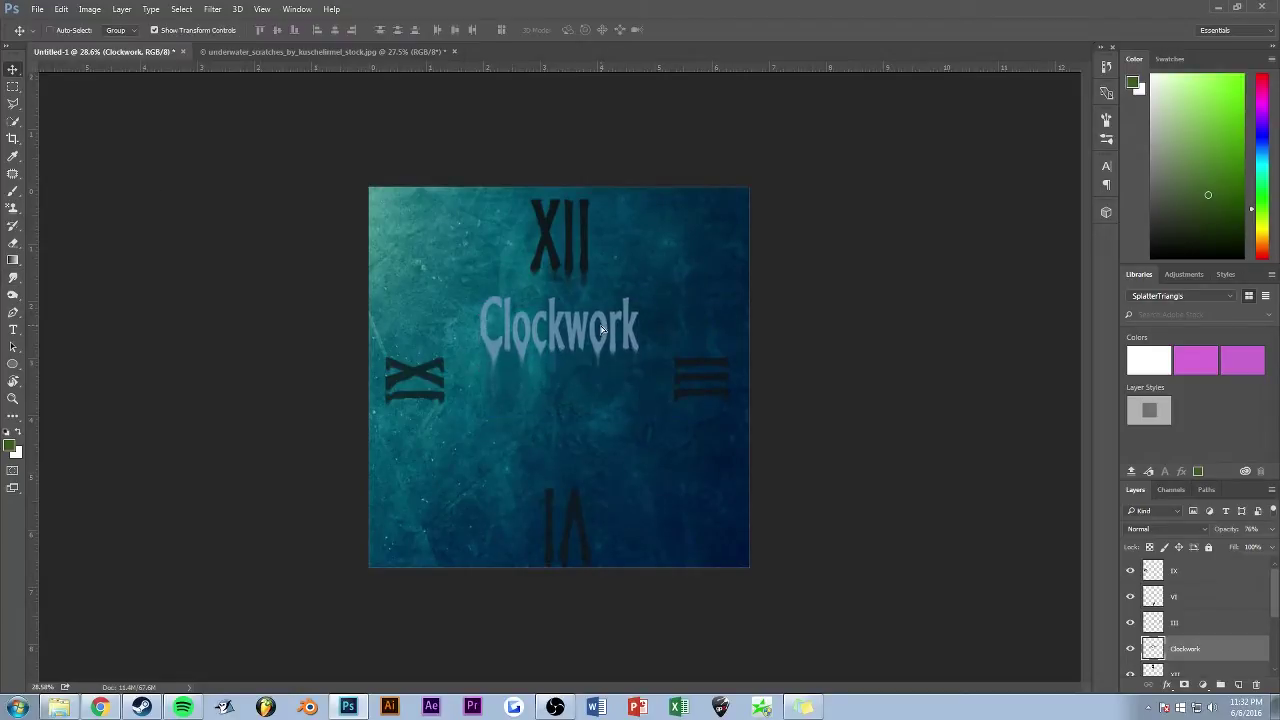
pyautogui.keyDown('alt'); pyautogui.scroll(2, 505, 303); pyautogui.keyUp('alt')
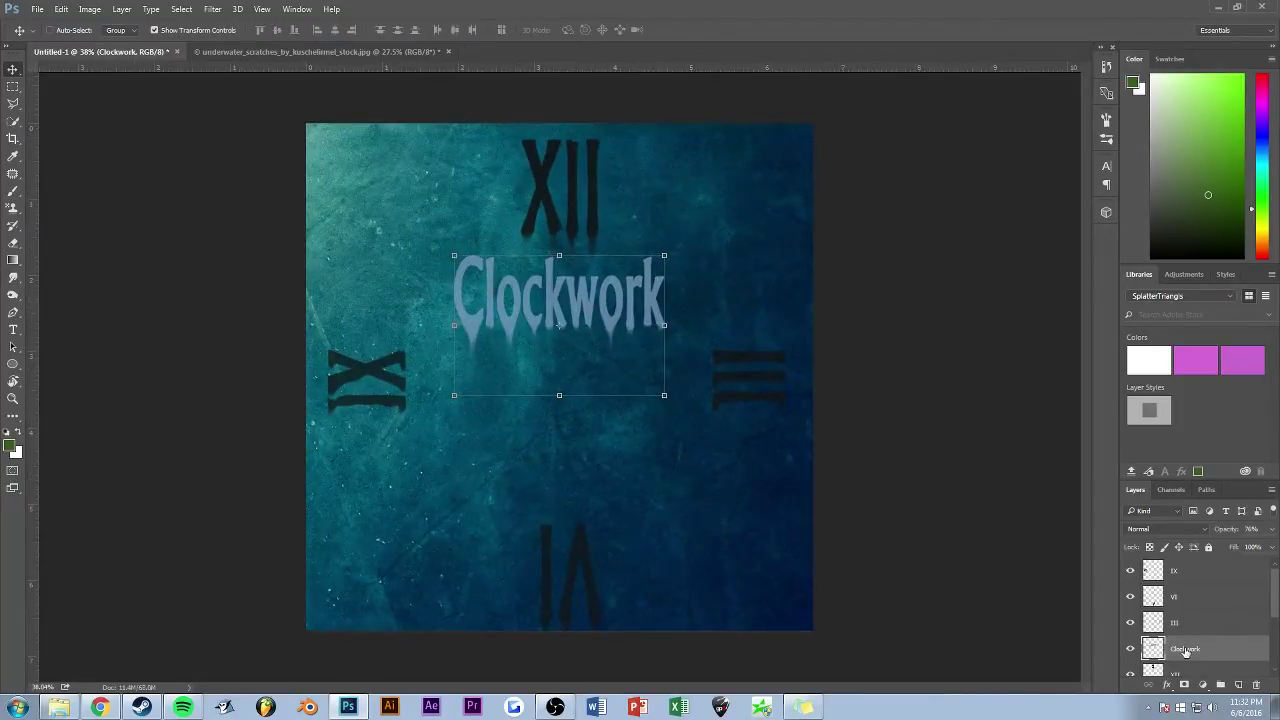
pyautogui.moveTo(1185, 651); pyautogui.dragTo(1185, 562)
# Step: Paint black strokes on a new layer clipped to Clockwork, faded to 68% opacity
pyautogui.click(1238, 685)
pyautogui.rightClick(1190, 560)
pyautogui.click(1040, 328)
pyautogui.press('b')
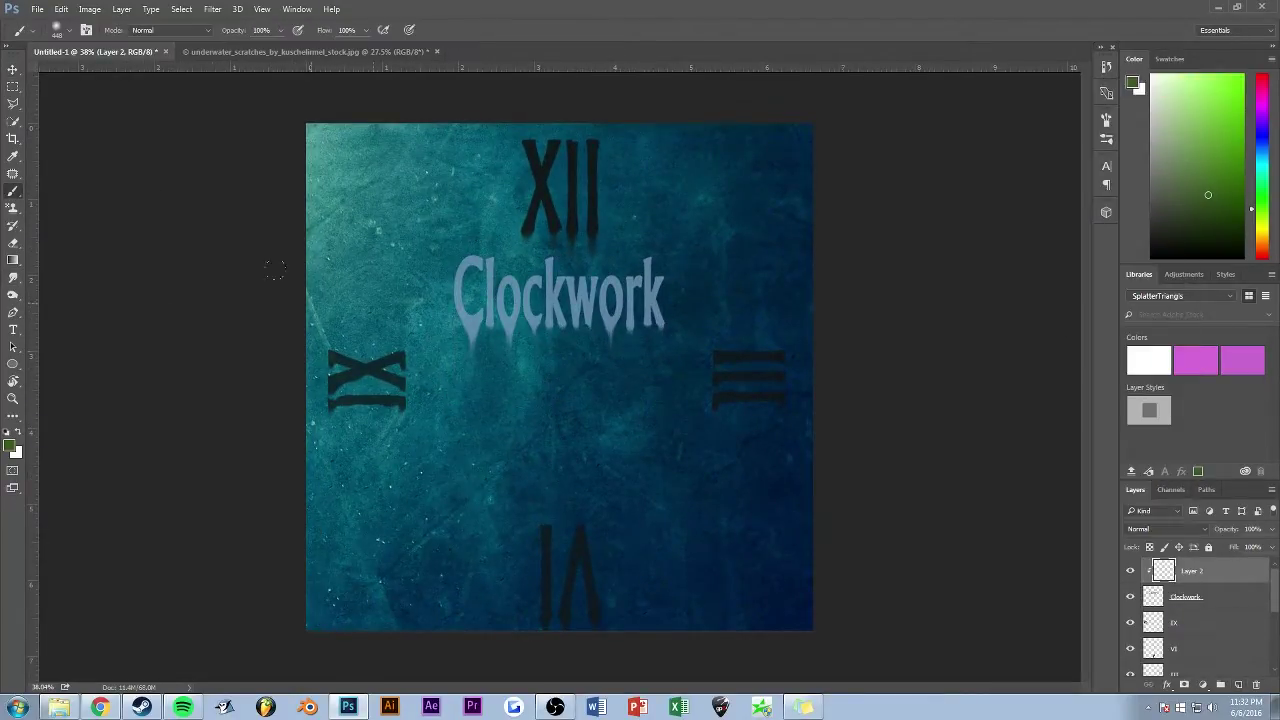
pyautogui.press('d')
pyautogui.moveTo(460, 300); pyautogui.dragTo(570, 290)
pyautogui.moveTo(500, 320); pyautogui.dragTo(595, 280)
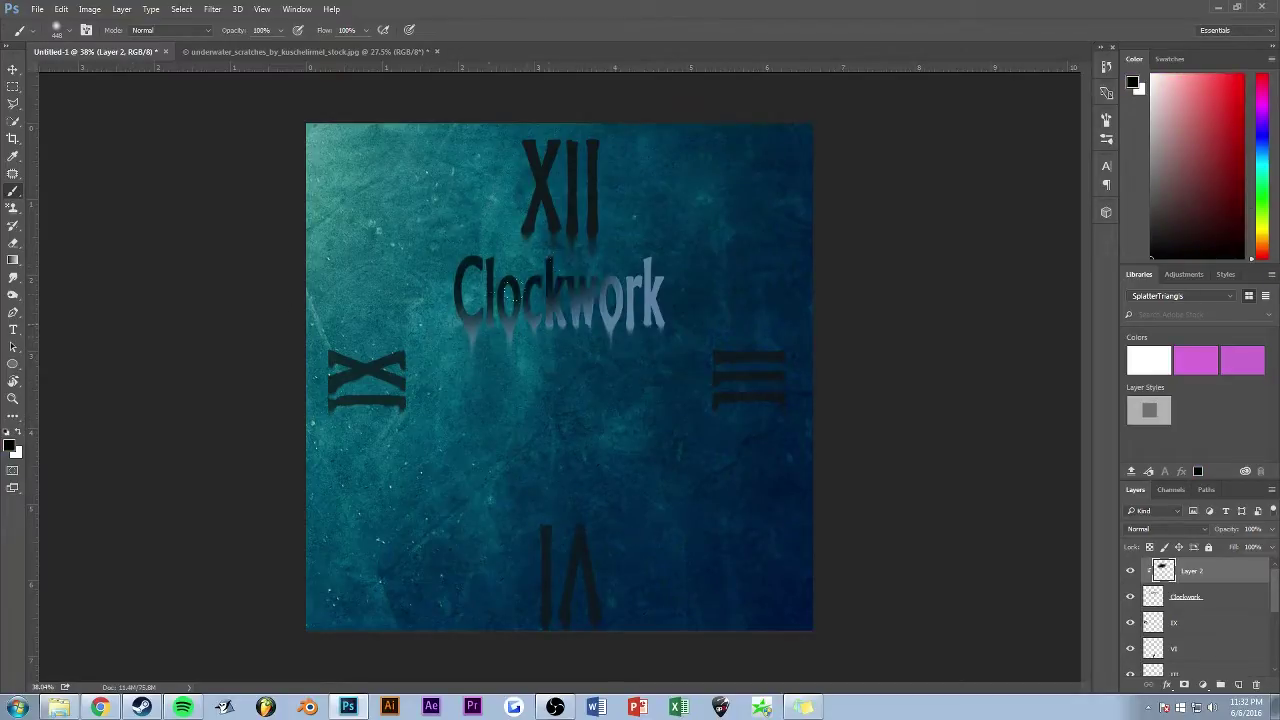
pyautogui.keyDown('alt'); pyautogui.scroll(-2, 470, 330); pyautogui.keyUp('alt')
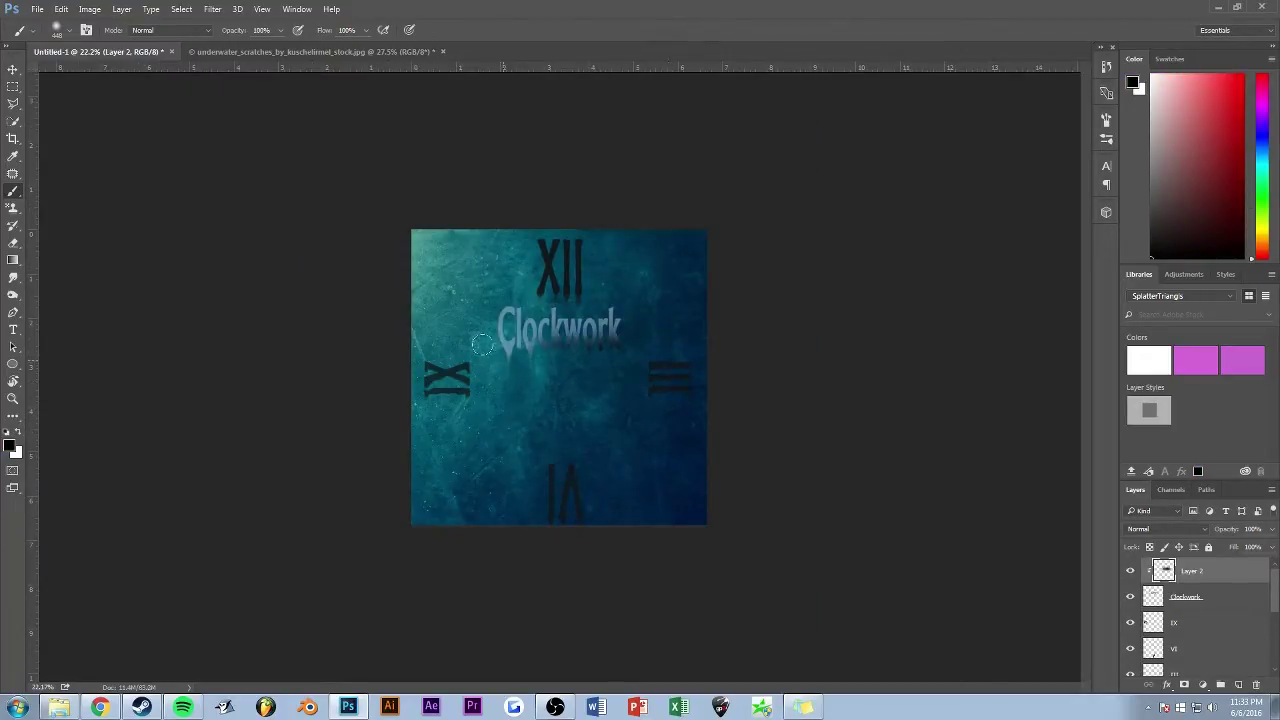
pyautogui.moveTo(1224, 529); pyautogui.dragTo(1192, 529)
pyautogui.keyDown('alt'); pyautogui.scroll(4, 476, 417); pyautogui.keyUp('alt')
# Step: Type the creator's name as a new white text line
pyautogui.press('t')
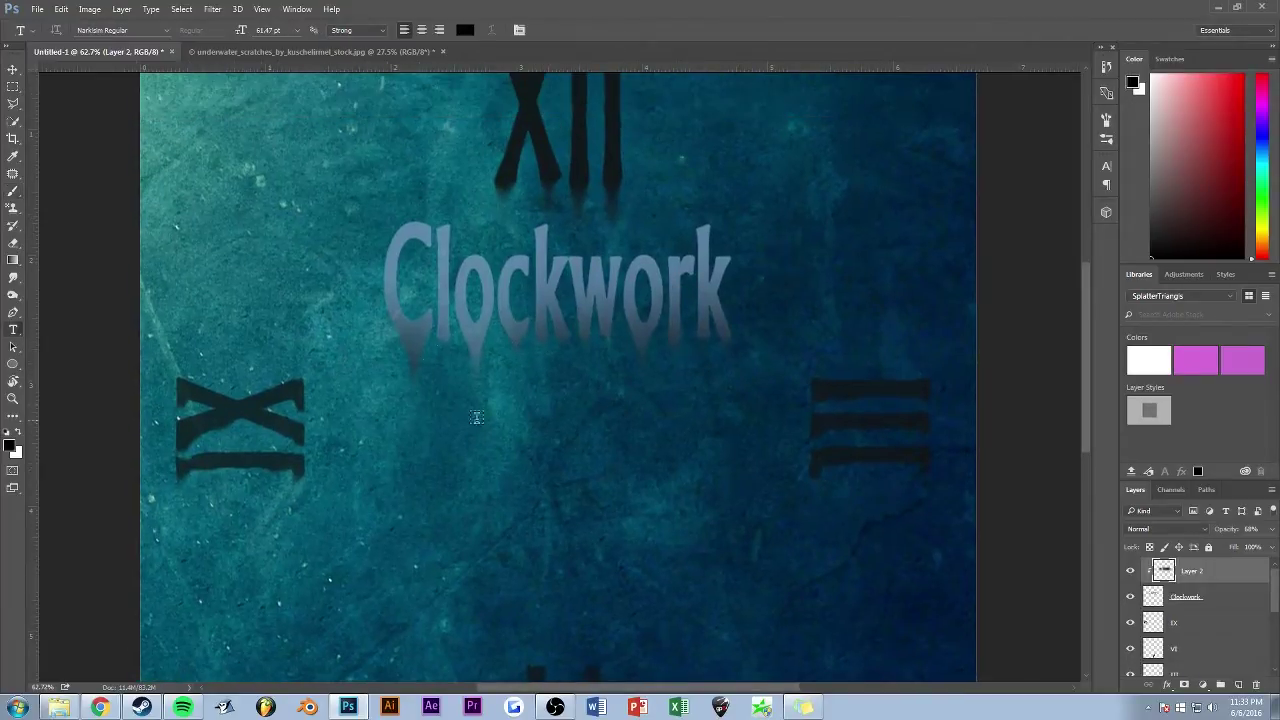
pyautogui.click(419, 423)
pyautogui.write('Ryan Devenr')
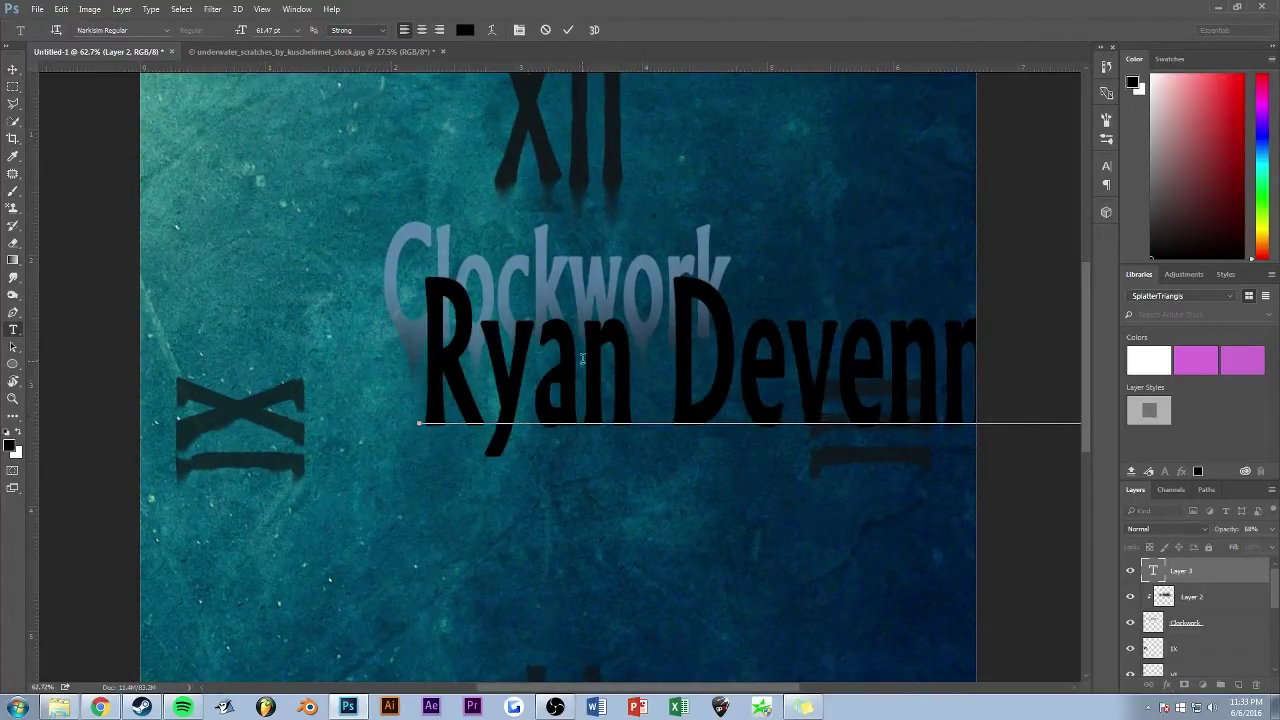
pyautogui.hotkey('ctrl', 'a')
pyautogui.click(465, 30)
pyautogui.click(762, 179)
pyautogui.click(1046, 170)
# Step: Scale the name text to about 41% and place it beneath Clockwork
pyautogui.keyDown('alt'); pyautogui.scroll(-3, 1046, 170); pyautogui.keyUp('alt')
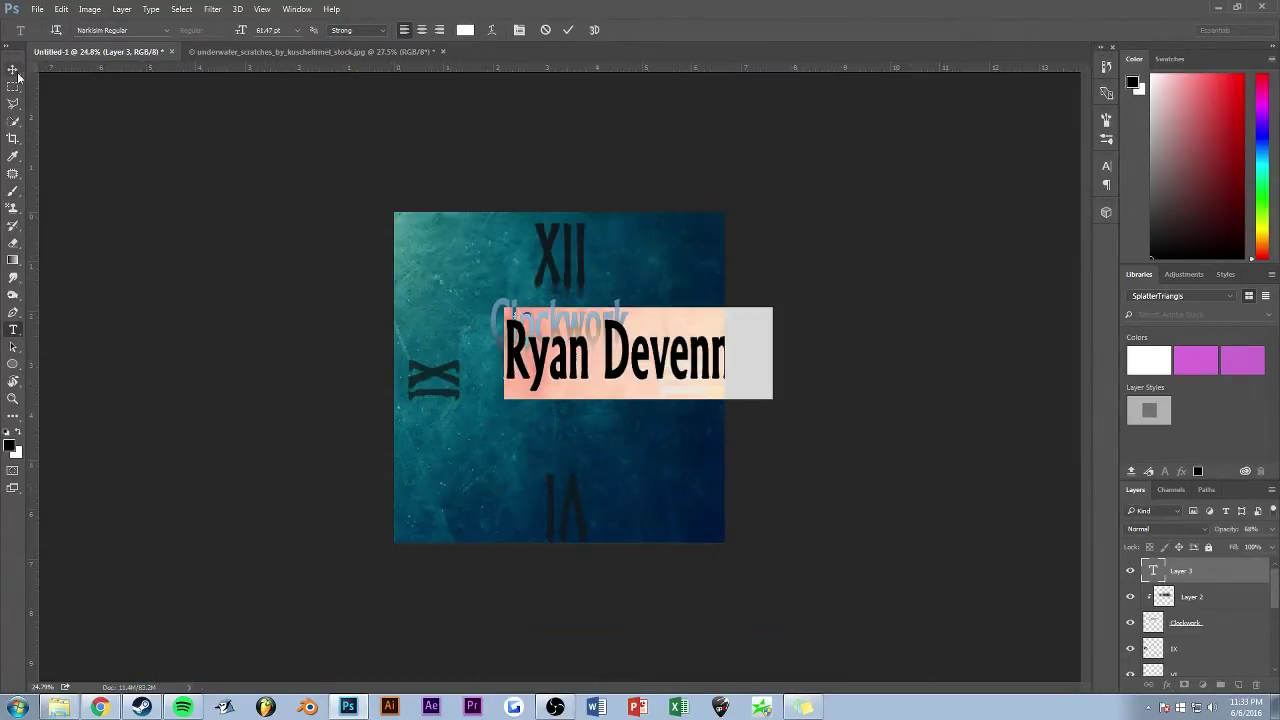
pyautogui.hotkey('ctrl', 't')
pyautogui.moveTo(729, 404); pyautogui.dragTo(571, 400)
pyautogui.moveTo(477, 374); pyautogui.dragTo(566, 366)
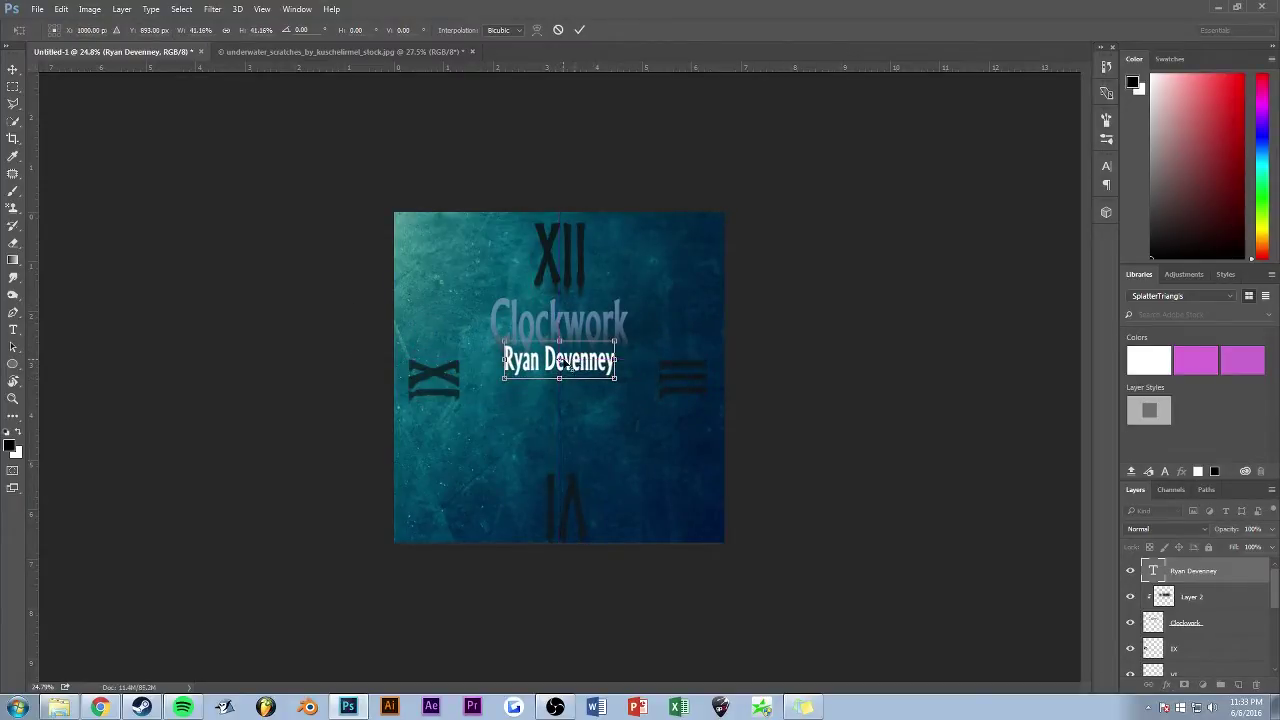
pyautogui.keyDown('alt'); pyautogui.scroll(3, 567, 365); pyautogui.keyUp('alt')
pyautogui.press('Return')
# Step: Recolour the name a dark grey and rasterize its text layer
pyautogui.keyDown('alt'); pyautogui.scroll(-1, 569, 334); pyautogui.keyUp('alt')
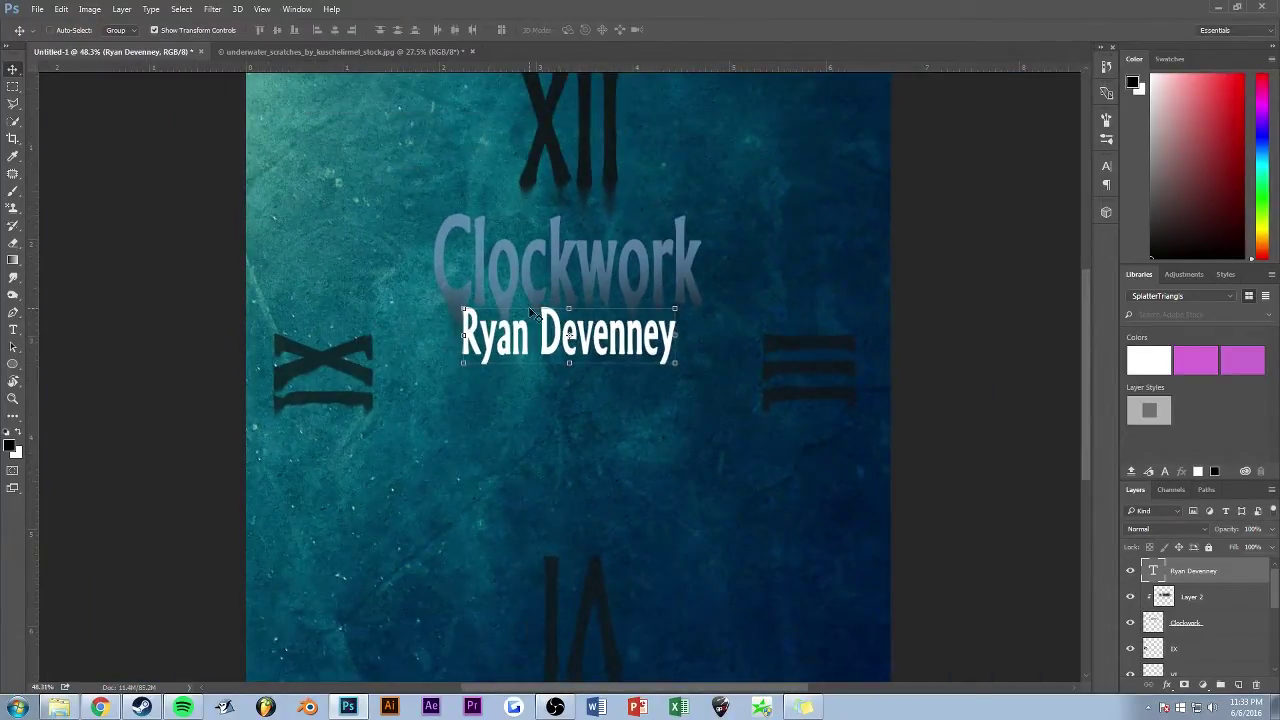
pyautogui.doubleClick(535, 314)
pyautogui.click(465, 30)
pyautogui.click(766, 263)
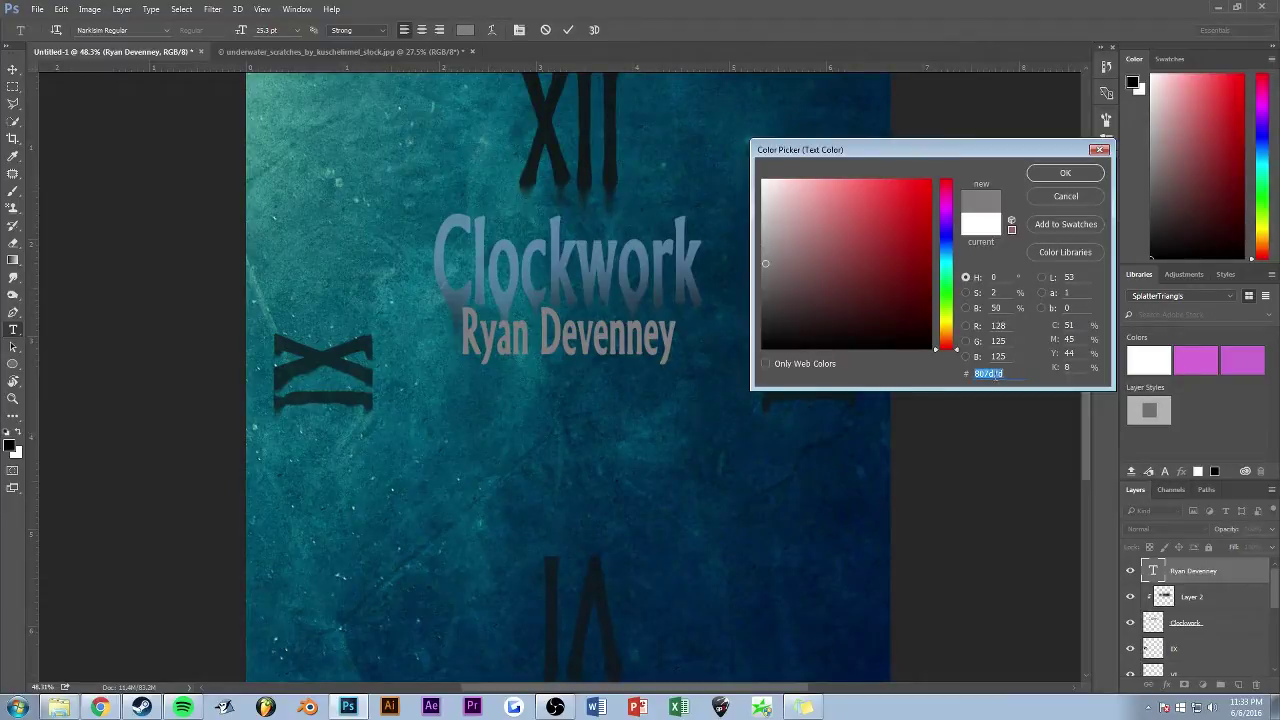
pyautogui.moveTo(944, 350)
pyautogui.mouseDown()
pyautogui.moveTo(944, 286)
pyautogui.moveTo(944, 345)
pyautogui.mouseUp()
pyautogui.click(1065, 172)
pyautogui.keyDown('alt'); pyautogui.scroll(2, 502, 292); pyautogui.keyUp('alt')
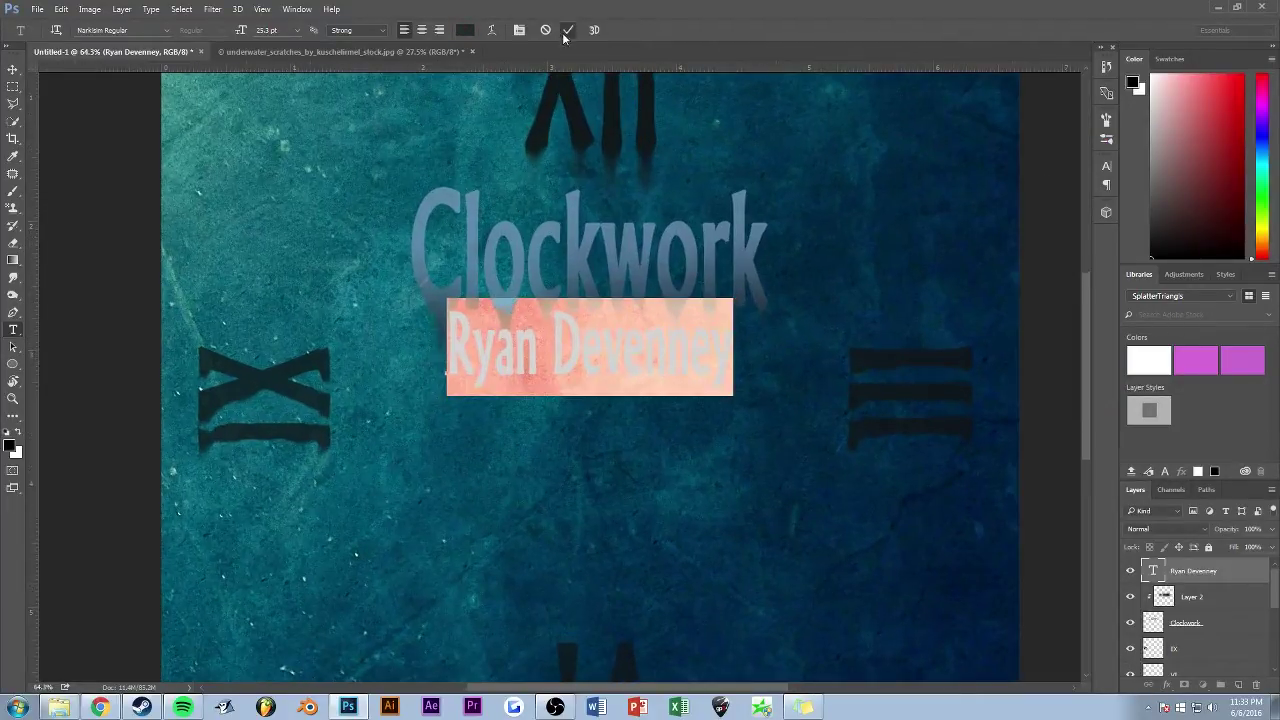
pyautogui.click(568, 30)
pyautogui.rightClick(1172, 570)
pyautogui.click(930, 273)
# Step: With the Smudge tool, smear the subtitle letters' bottoms downward into drips
pyautogui.press('b')
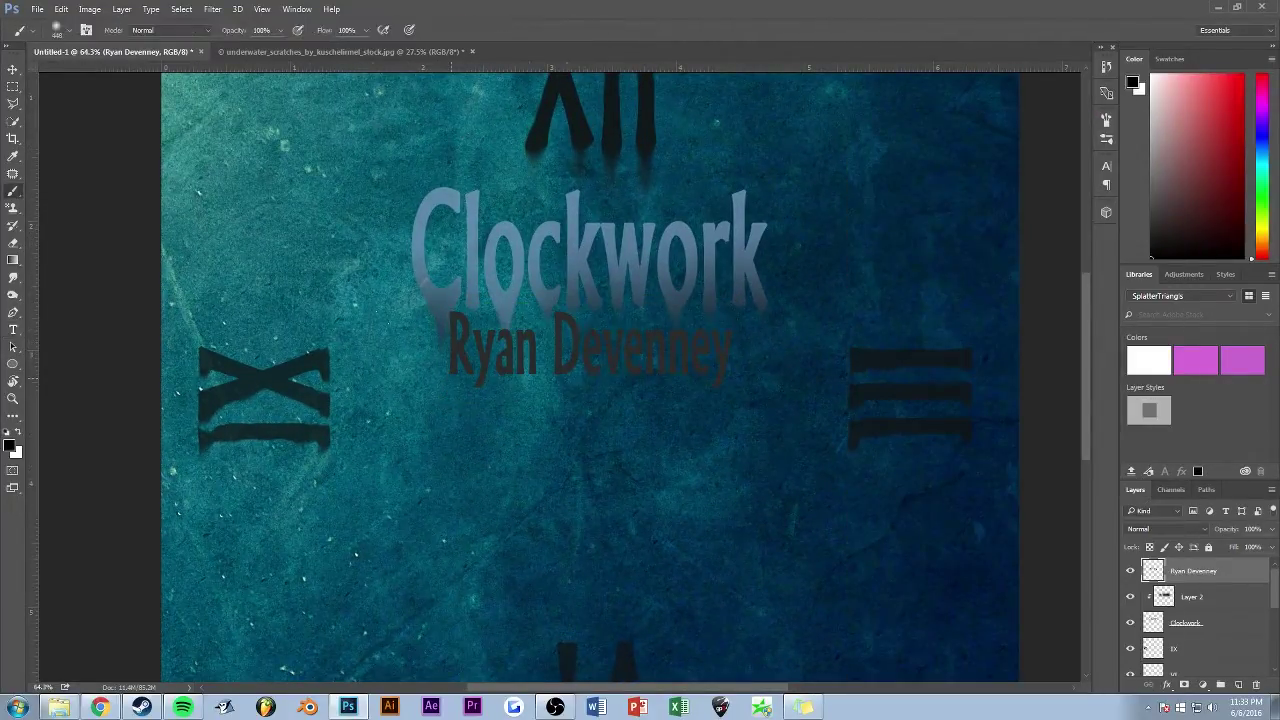
pyautogui.click(13, 295)
pyautogui.scroll(2, 425, 472)
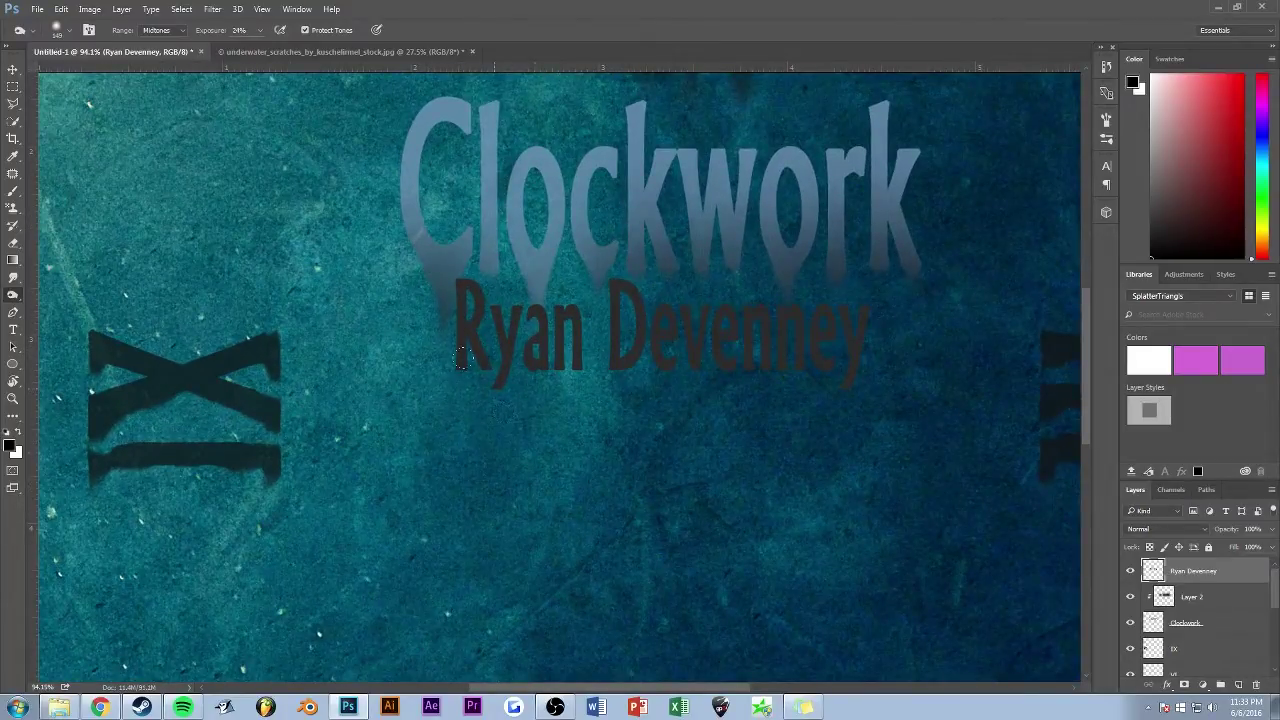
pyautogui.press('r')
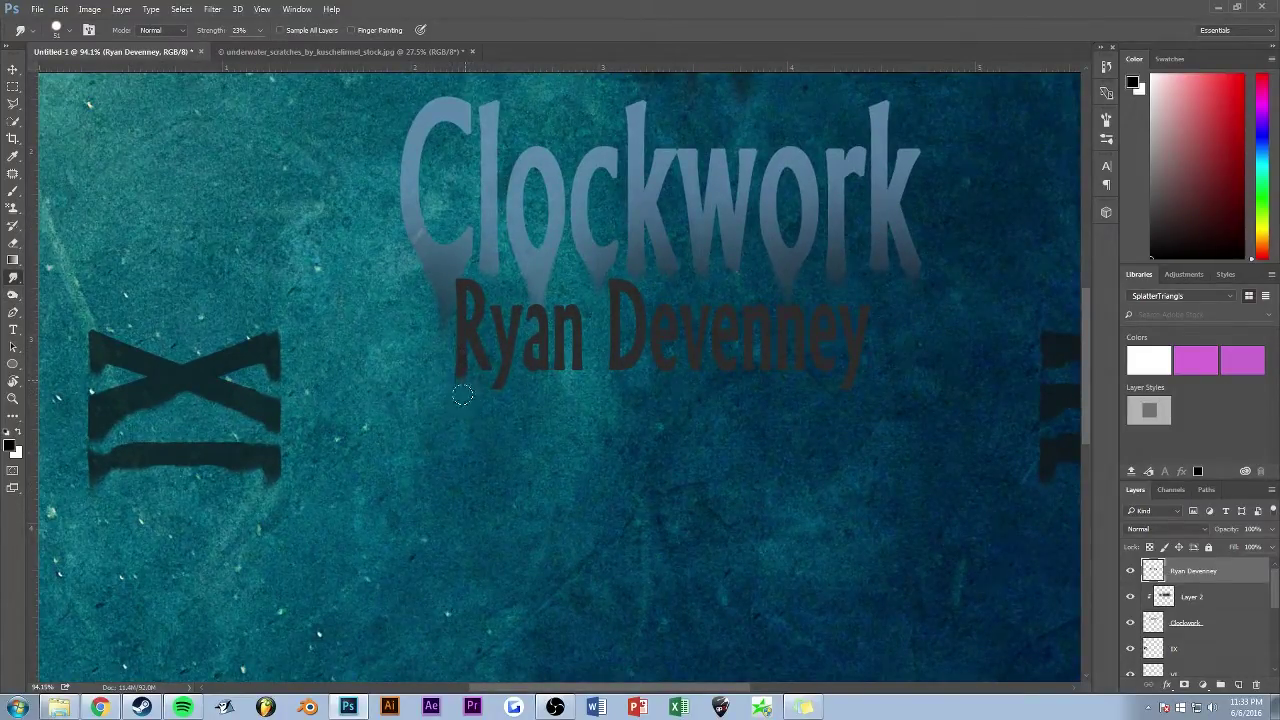
pyautogui.moveTo(538, 384)
pyautogui.mouseDown()
pyautogui.moveTo(563, 400)
pyautogui.moveTo(578, 380)
pyautogui.mouseUp()
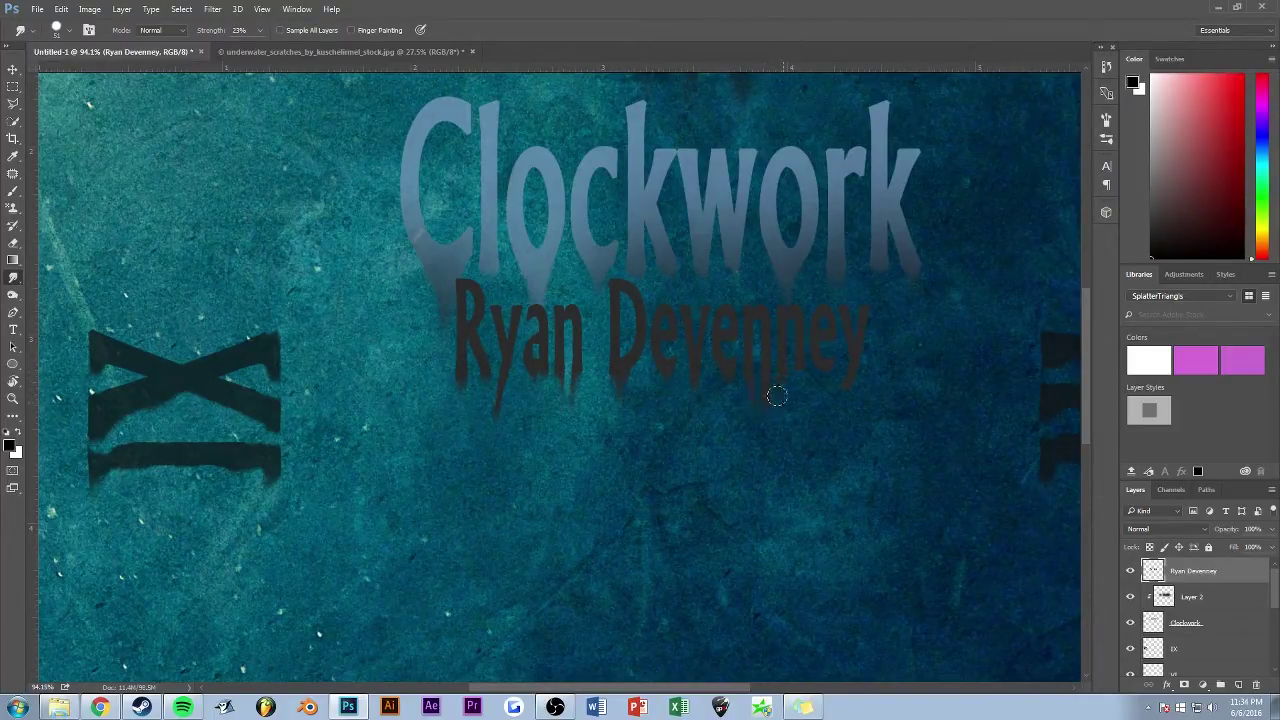
pyautogui.scroll(-3, 836, 370)
pyautogui.scroll(-2, 669, 434)
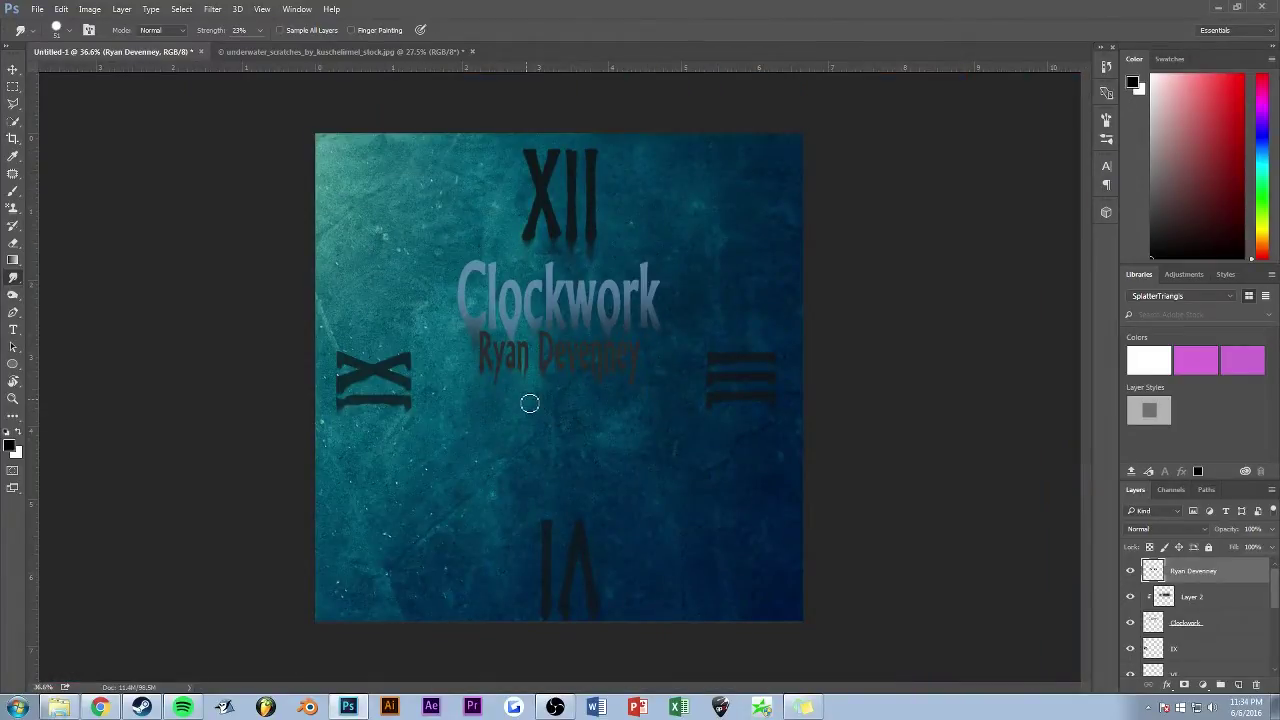
pyautogui.scroll(-3, 477, 397)
pyautogui.scroll(1, 477, 397)
pyautogui.scroll(2, 477, 397)
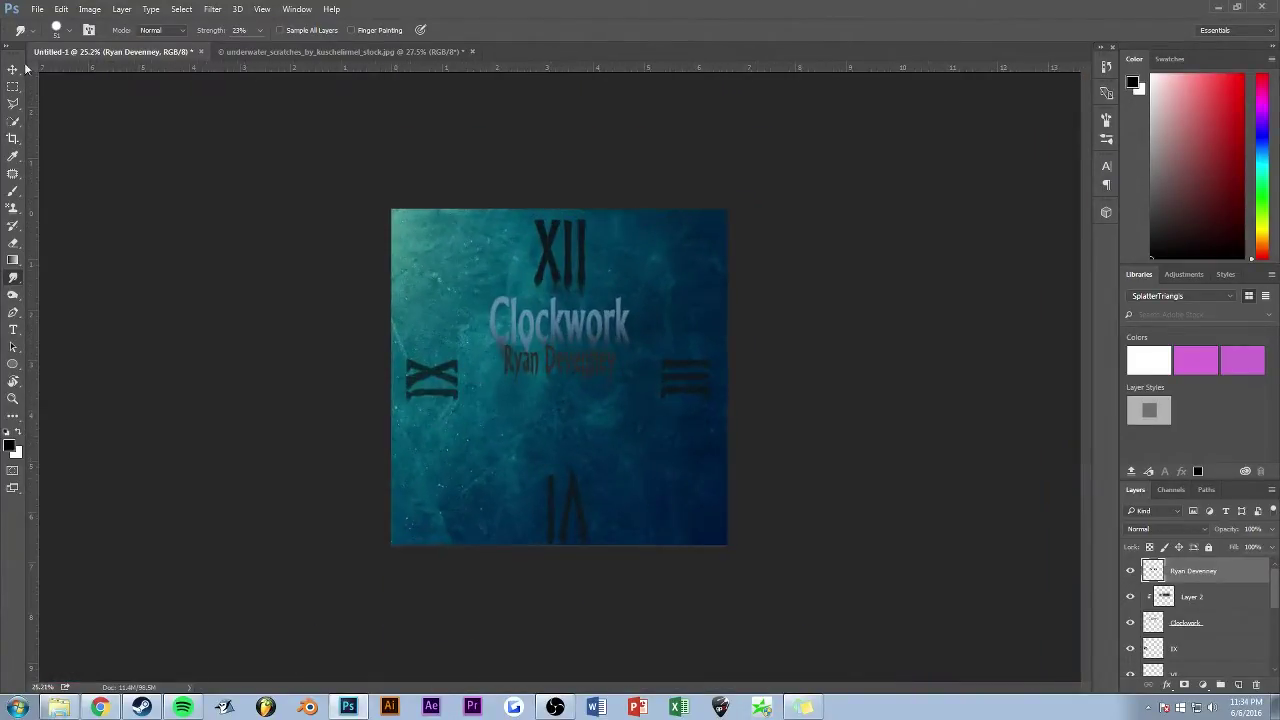
# Step: Select the title, paint and subtitle layers, move them and enlarge them together
pyautogui.press('v')
pyautogui.keyDown('shift'); pyautogui.click(1213, 614); pyautogui.keyUp('shift')
pyautogui.moveTo(560, 340); pyautogui.dragTo(568, 376)
pyautogui.hotkey('ctrl', 't')
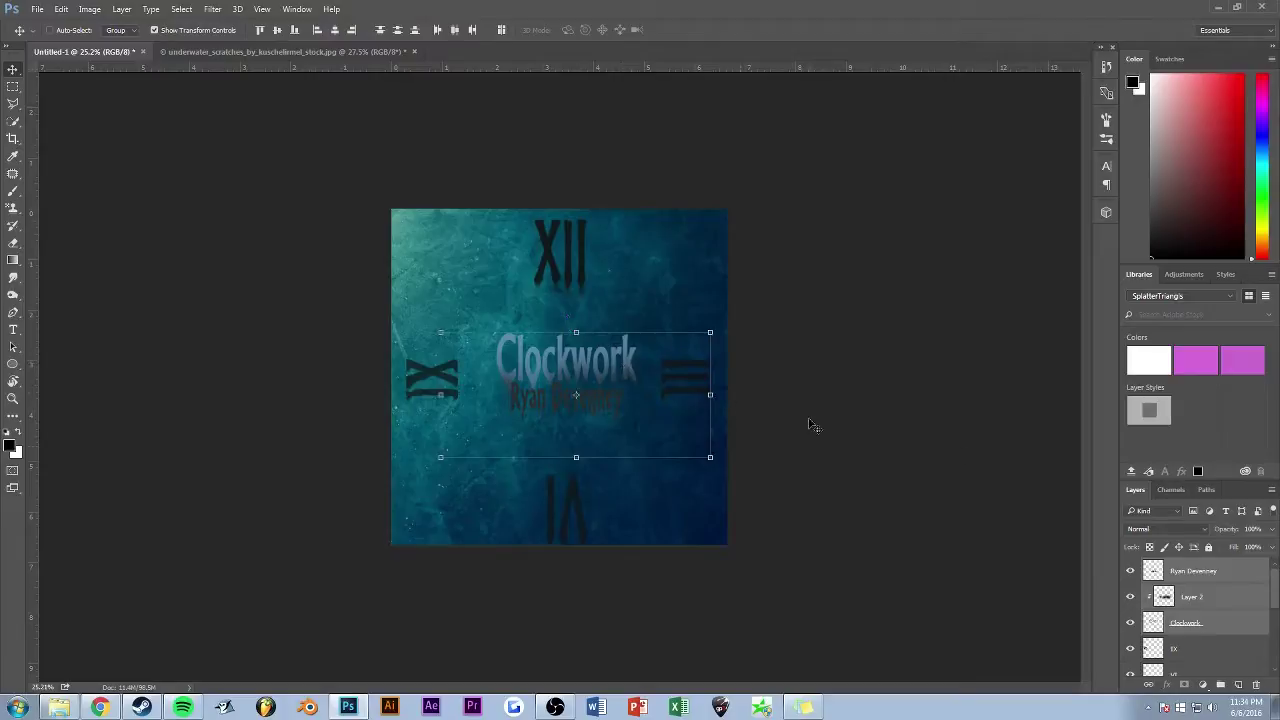
pyautogui.moveTo(712, 338)
pyautogui.mouseDown()
pyautogui.moveTo(767, 294)
pyautogui.moveTo(783, 298)
pyautogui.moveTo(720, 329)
pyautogui.mouseUp()
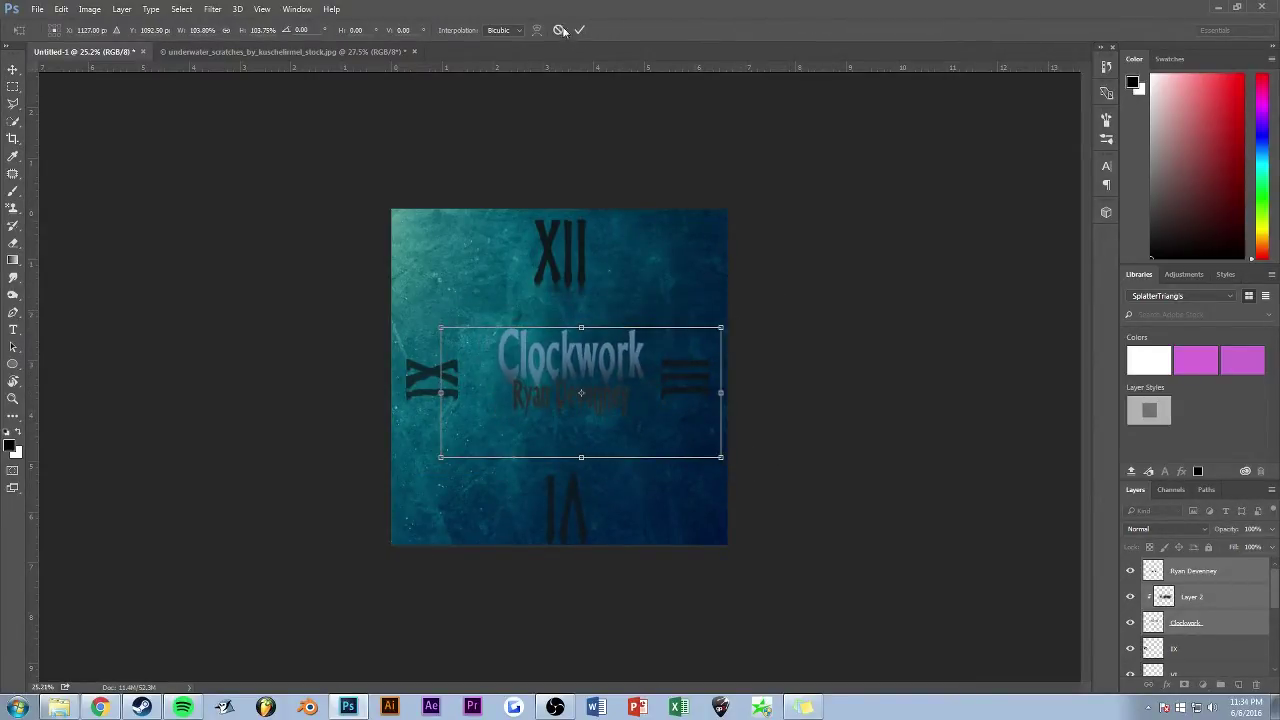
pyautogui.press('Return')
# Step: Nudge the title block right, shorten it slightly and raise it about 40 px
pyautogui.moveTo(610, 383); pyautogui.dragTo(620, 383)
pyautogui.hotkey('ctrl', 't')
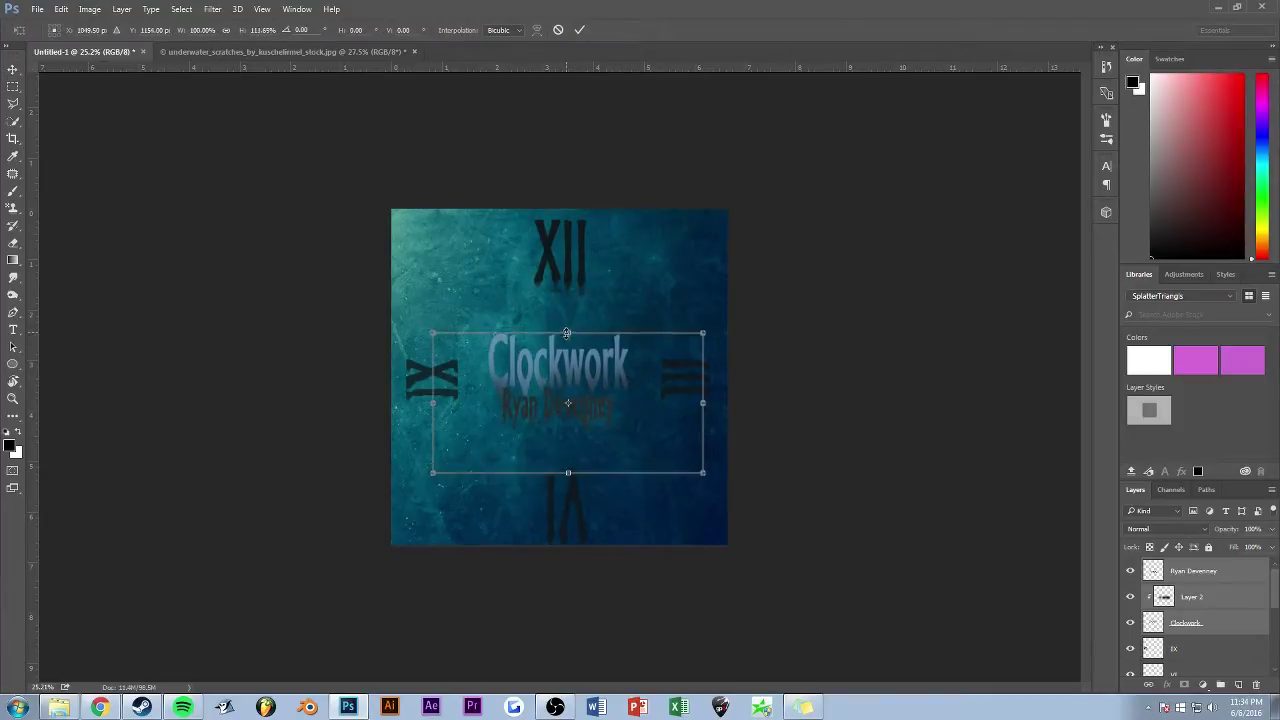
pyautogui.scroll(5, 560, 385)
pyautogui.moveTo(590, 252); pyautogui.dragTo(590, 261)
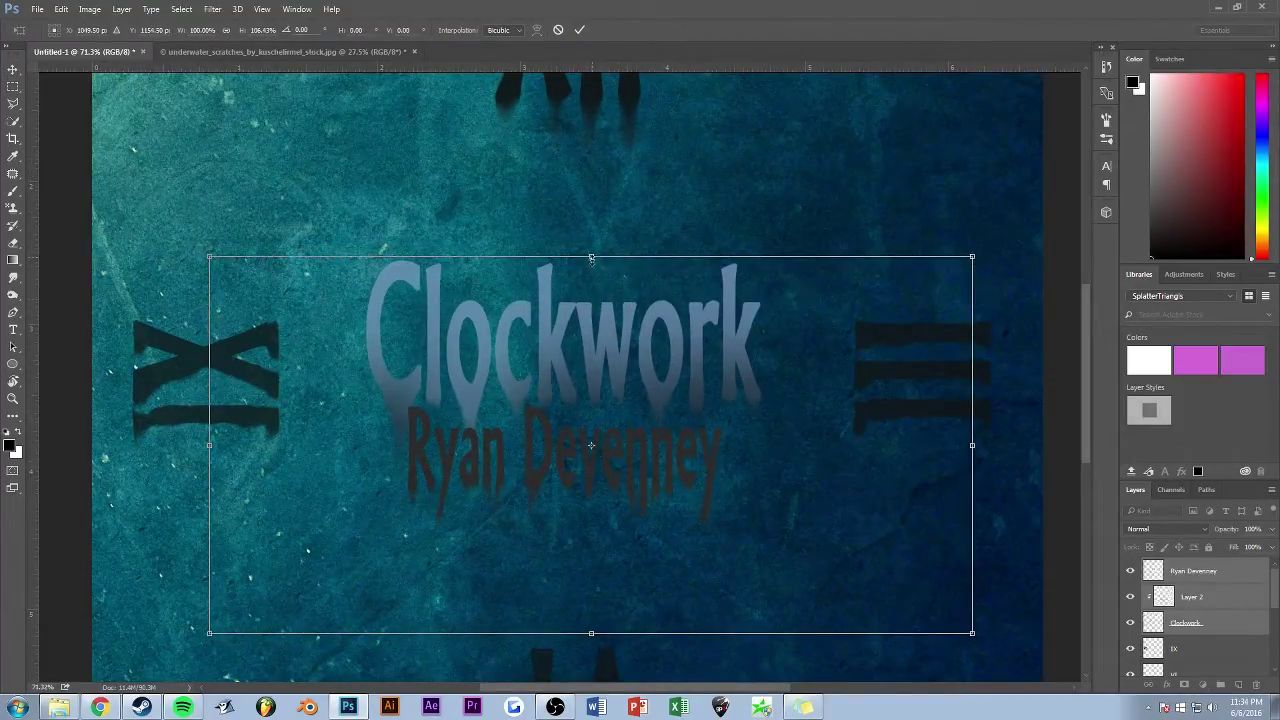
pyautogui.moveTo(620, 375); pyautogui.dragTo(618, 333)
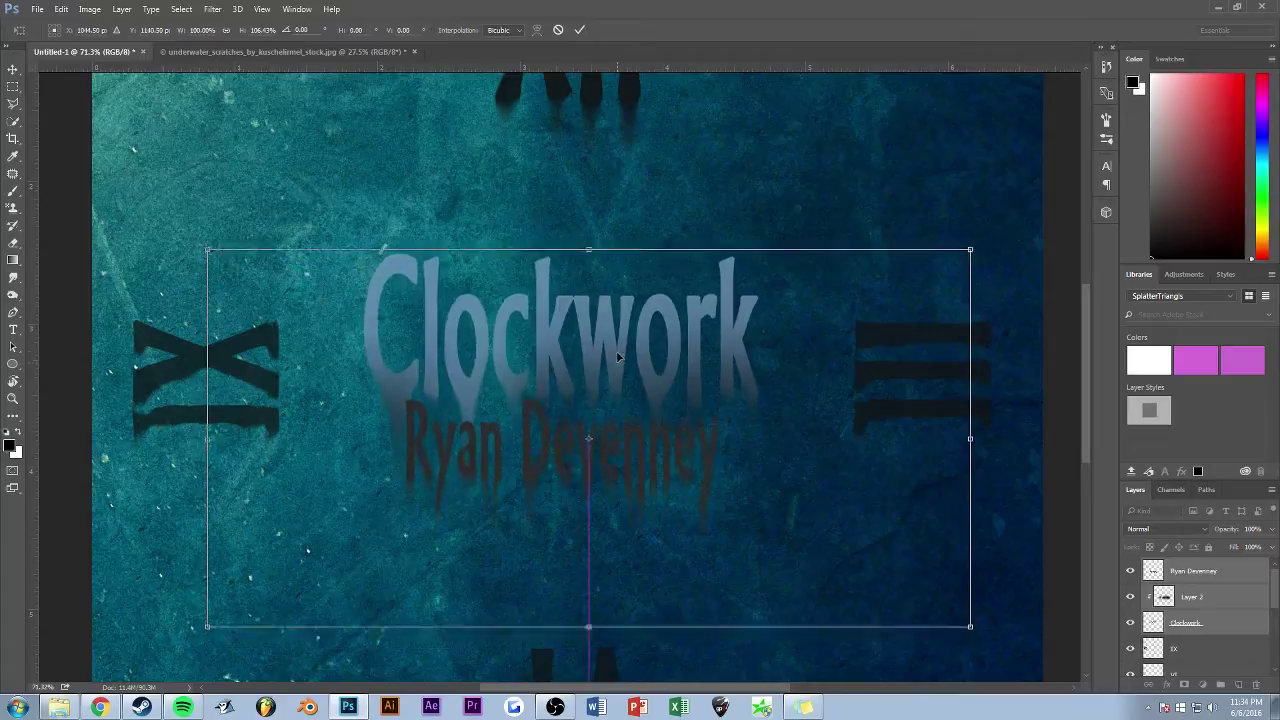
pyautogui.scroll(-5, 612, 357)
pyautogui.click(578, 30)
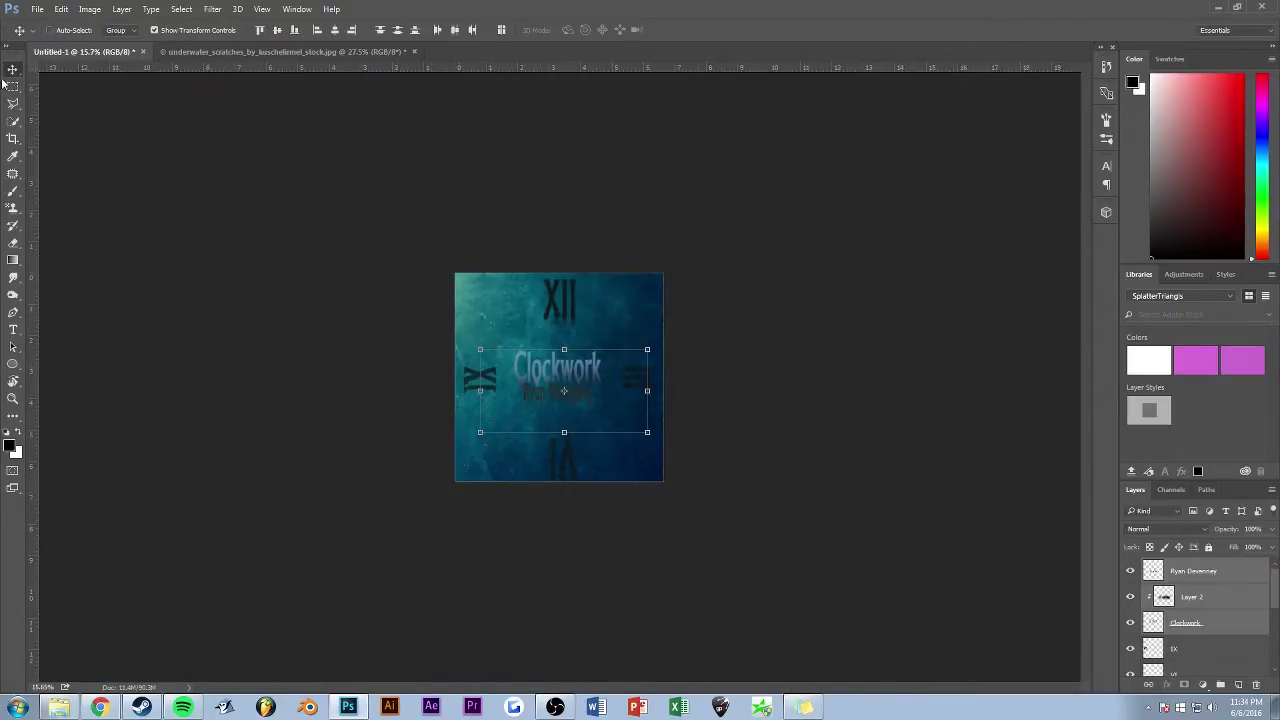
pyautogui.scroll(1, 346, 270)
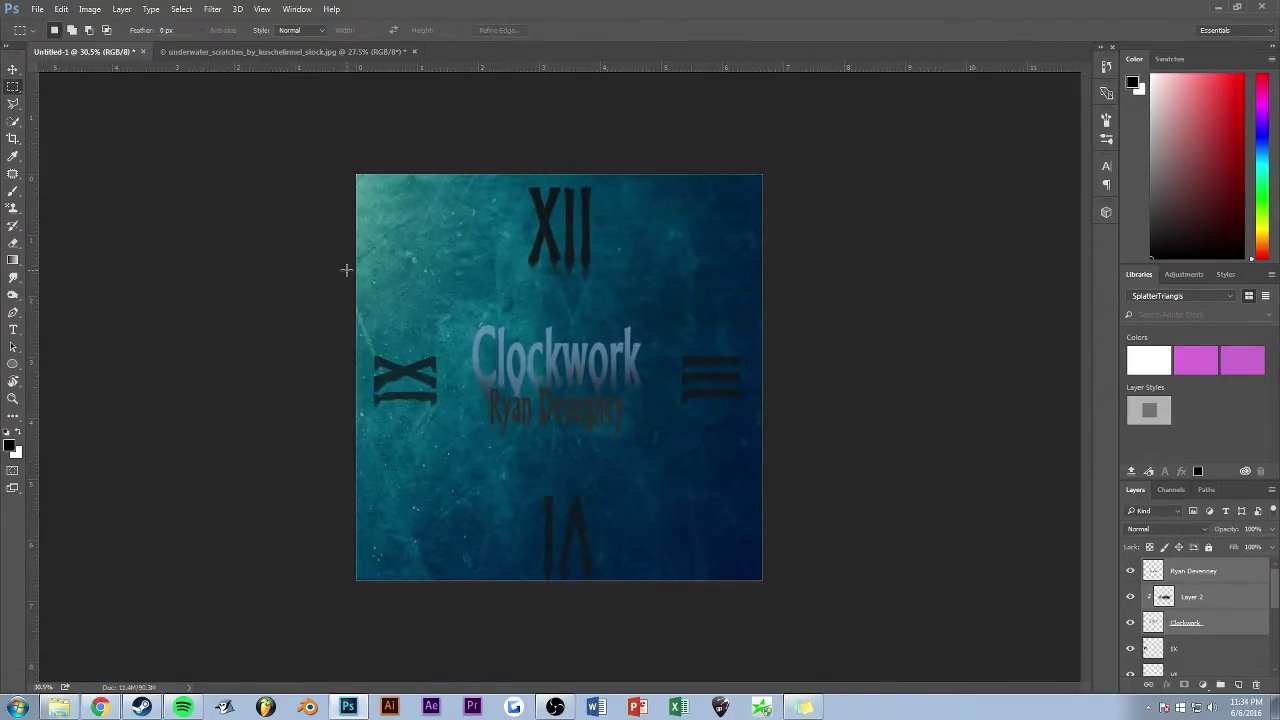
# Step: Add a new layer clipped to the subtitle, paint with white brush, and lower opacity to 34%
pyautogui.scroll(-1, 346, 270)
pyautogui.click(1238, 685)
pyautogui.rightClick(1192, 570)
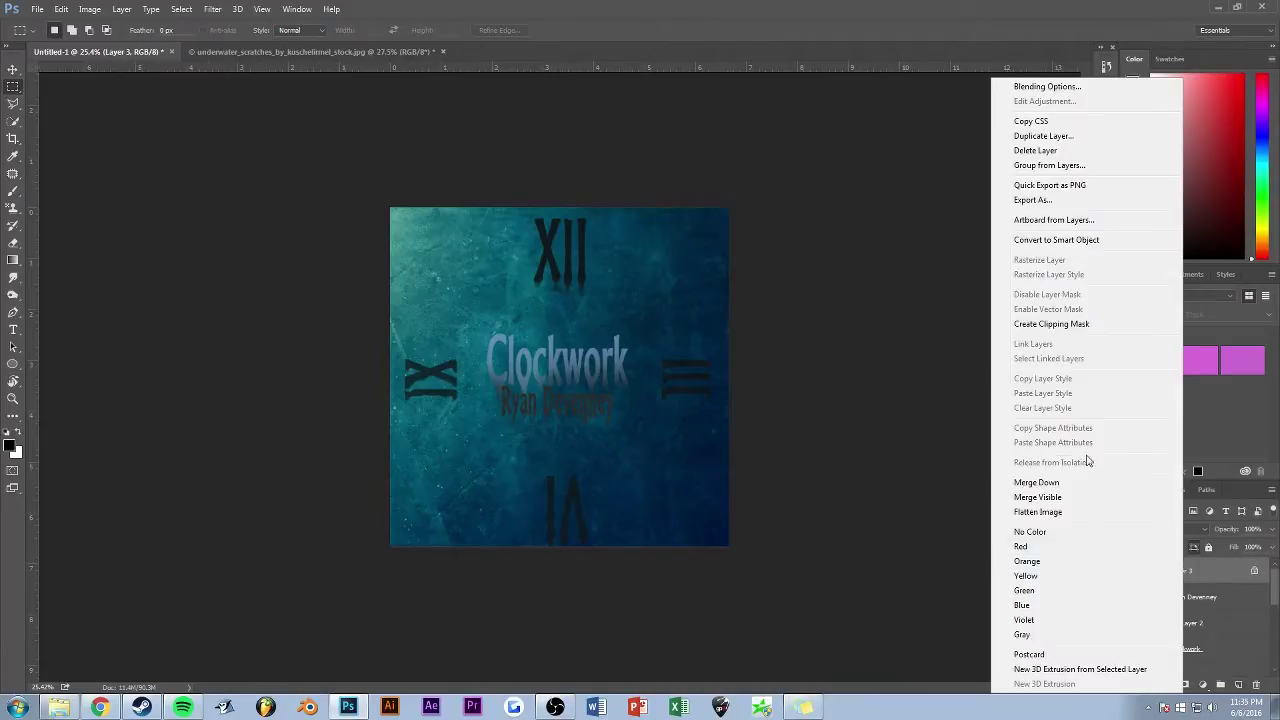
pyautogui.click(1062, 324)
pyautogui.hotkey('ctrl', '+')
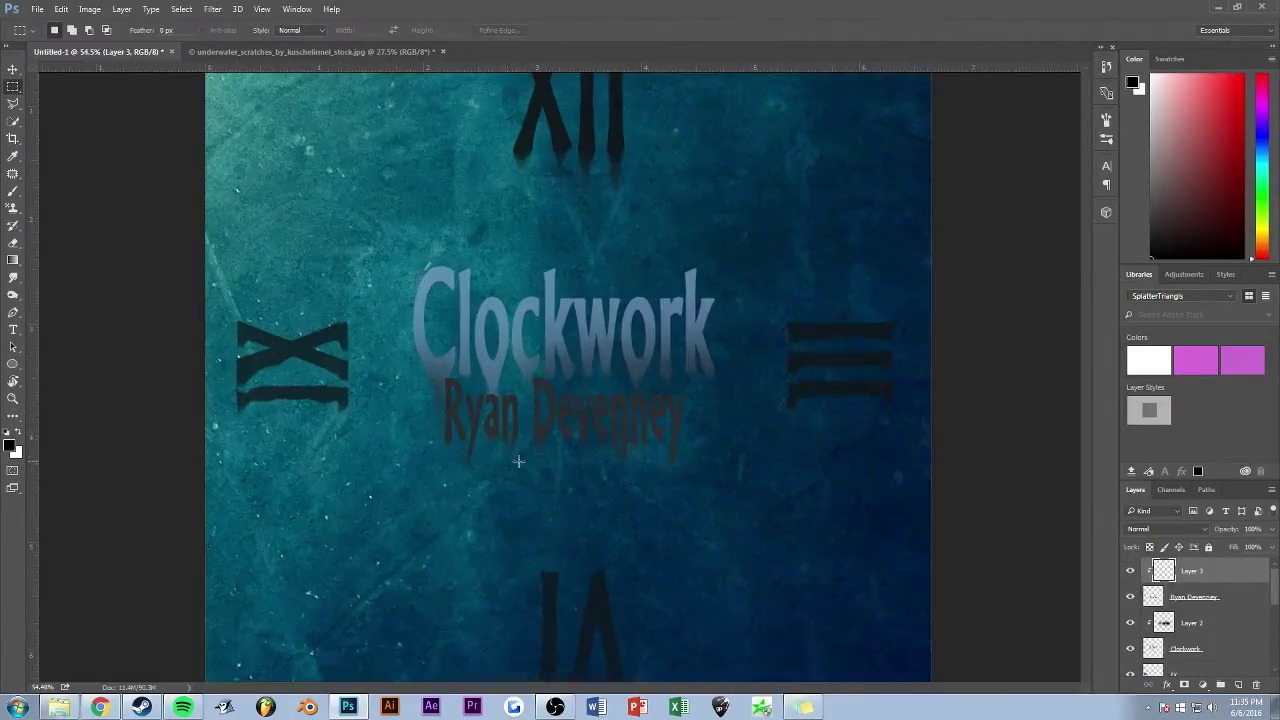
pyautogui.press('b')
pyautogui.moveTo(1226, 529); pyautogui.dragTo(1230, 533)
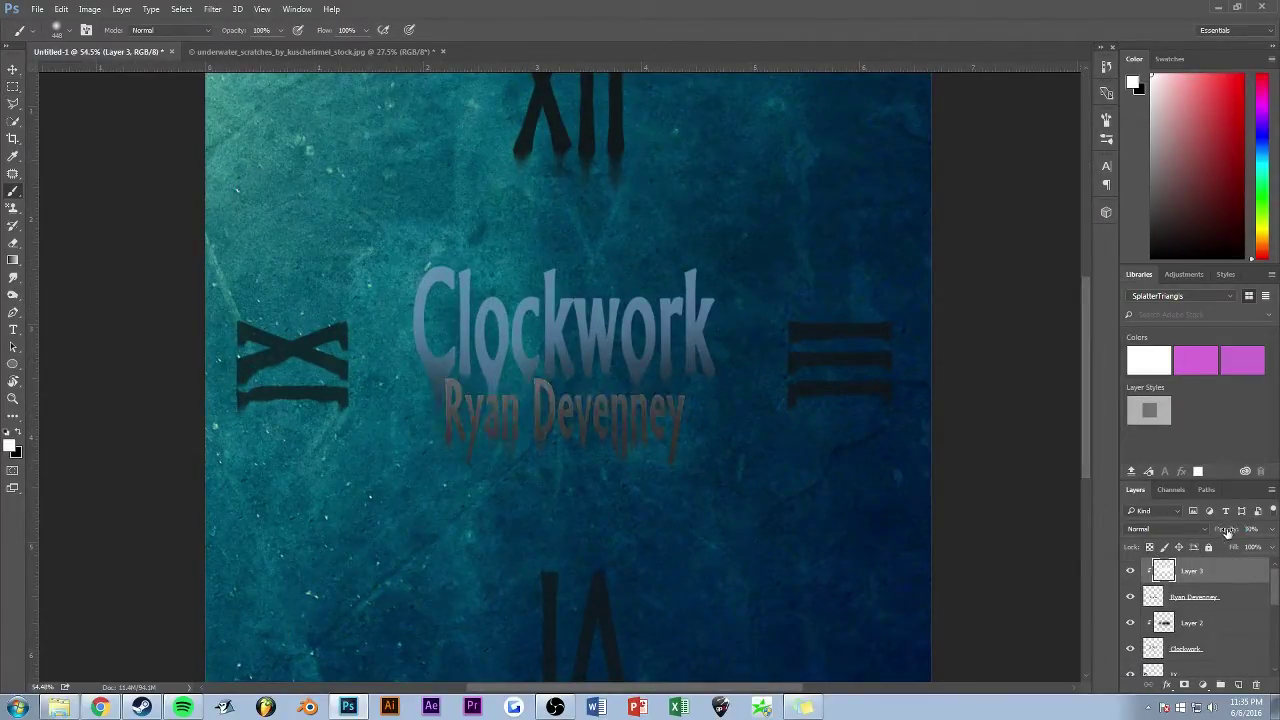
pyautogui.scroll(-3, 532, 360)
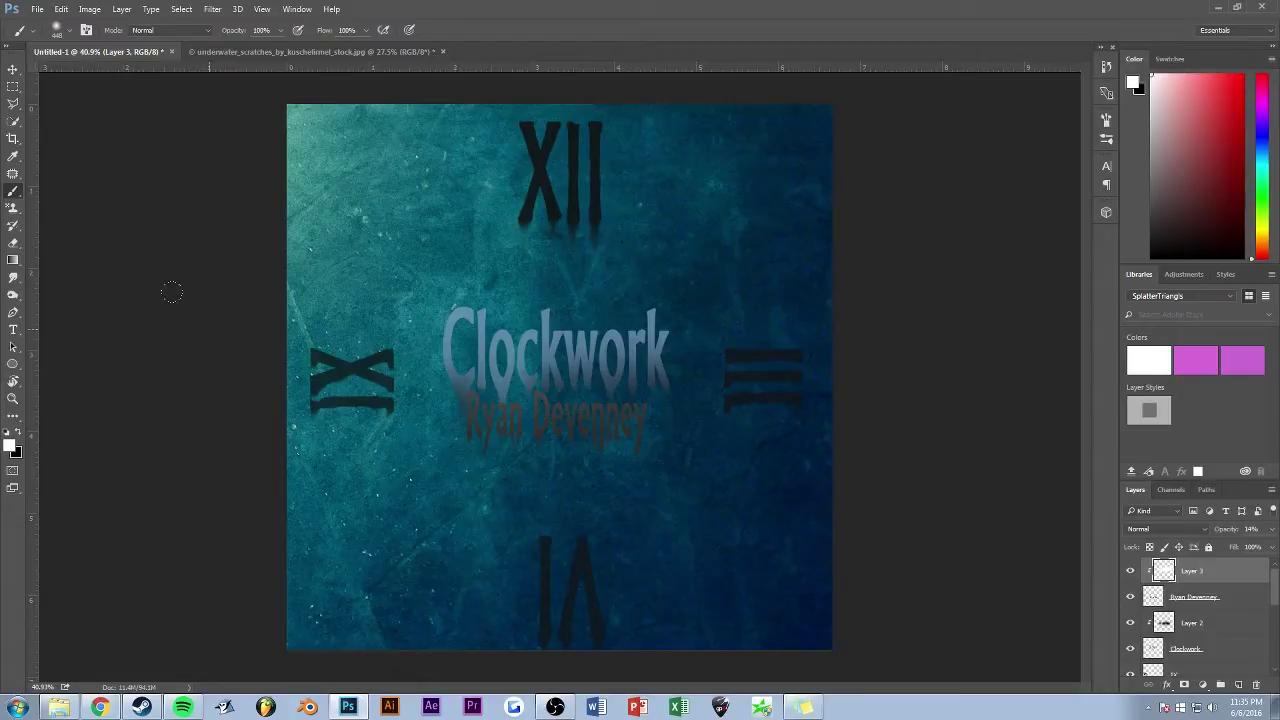
pyautogui.scroll(-3, 172, 292)
pyautogui.scroll(1, 176, 296)
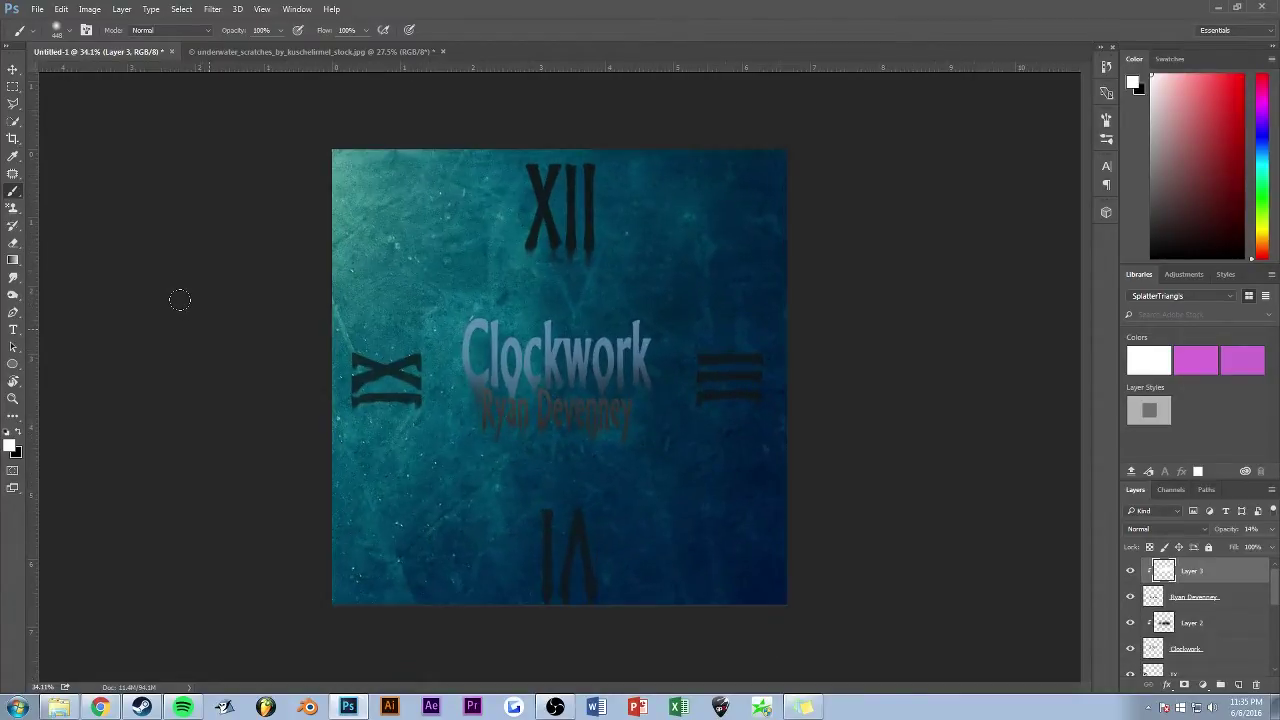